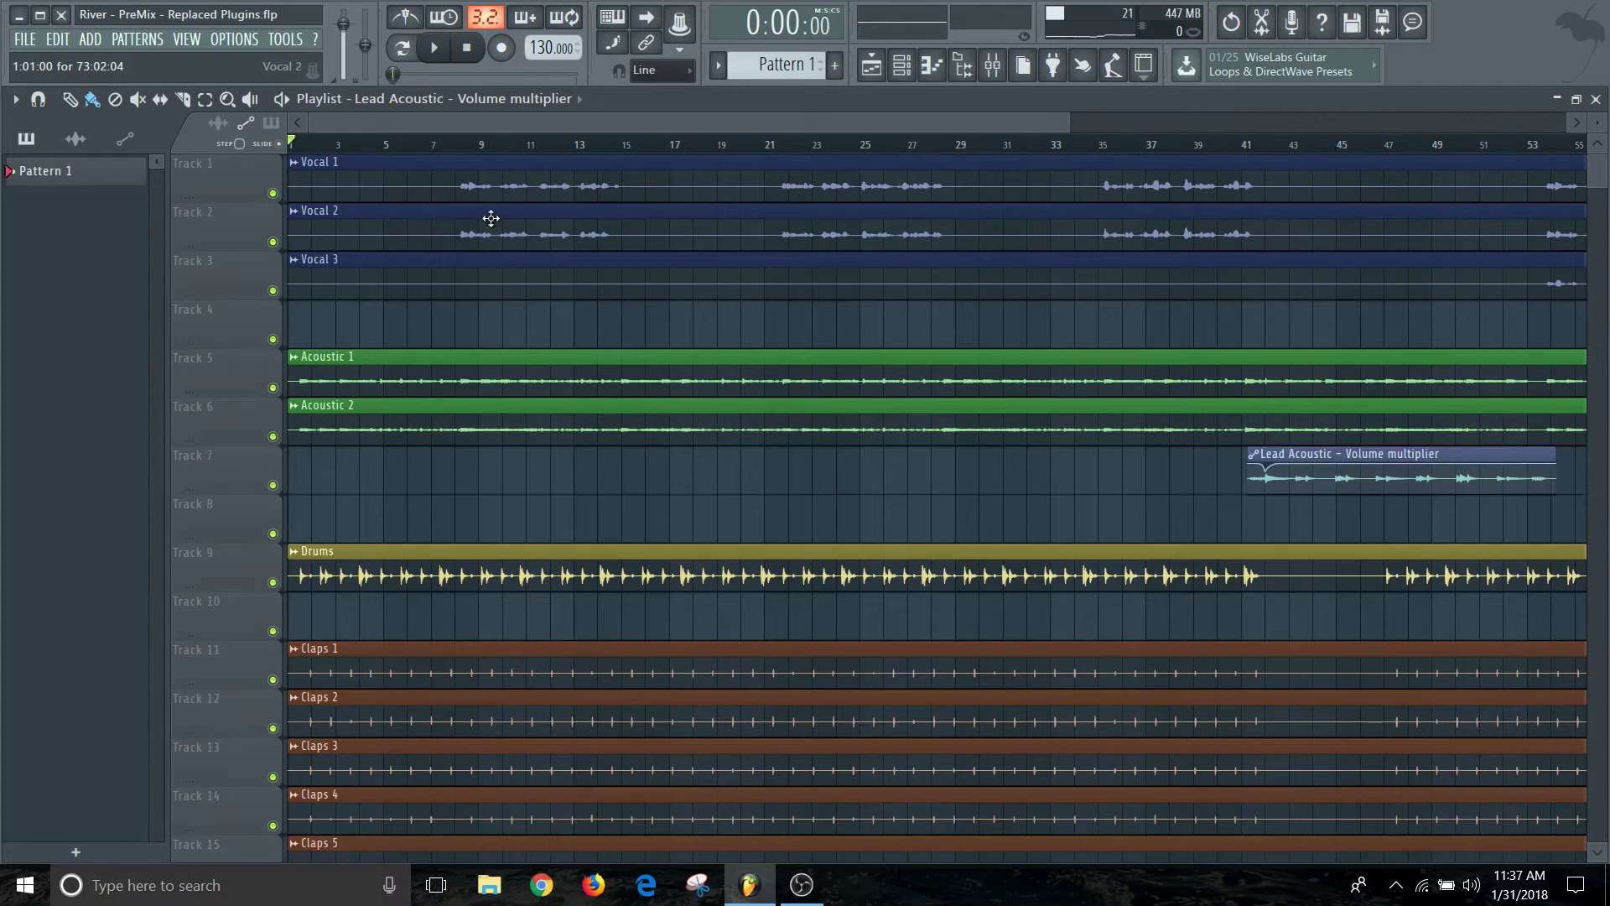
# - Audition the song around bars 7–9, then set the song position back to bar 7
pyautogui.click(431, 144)
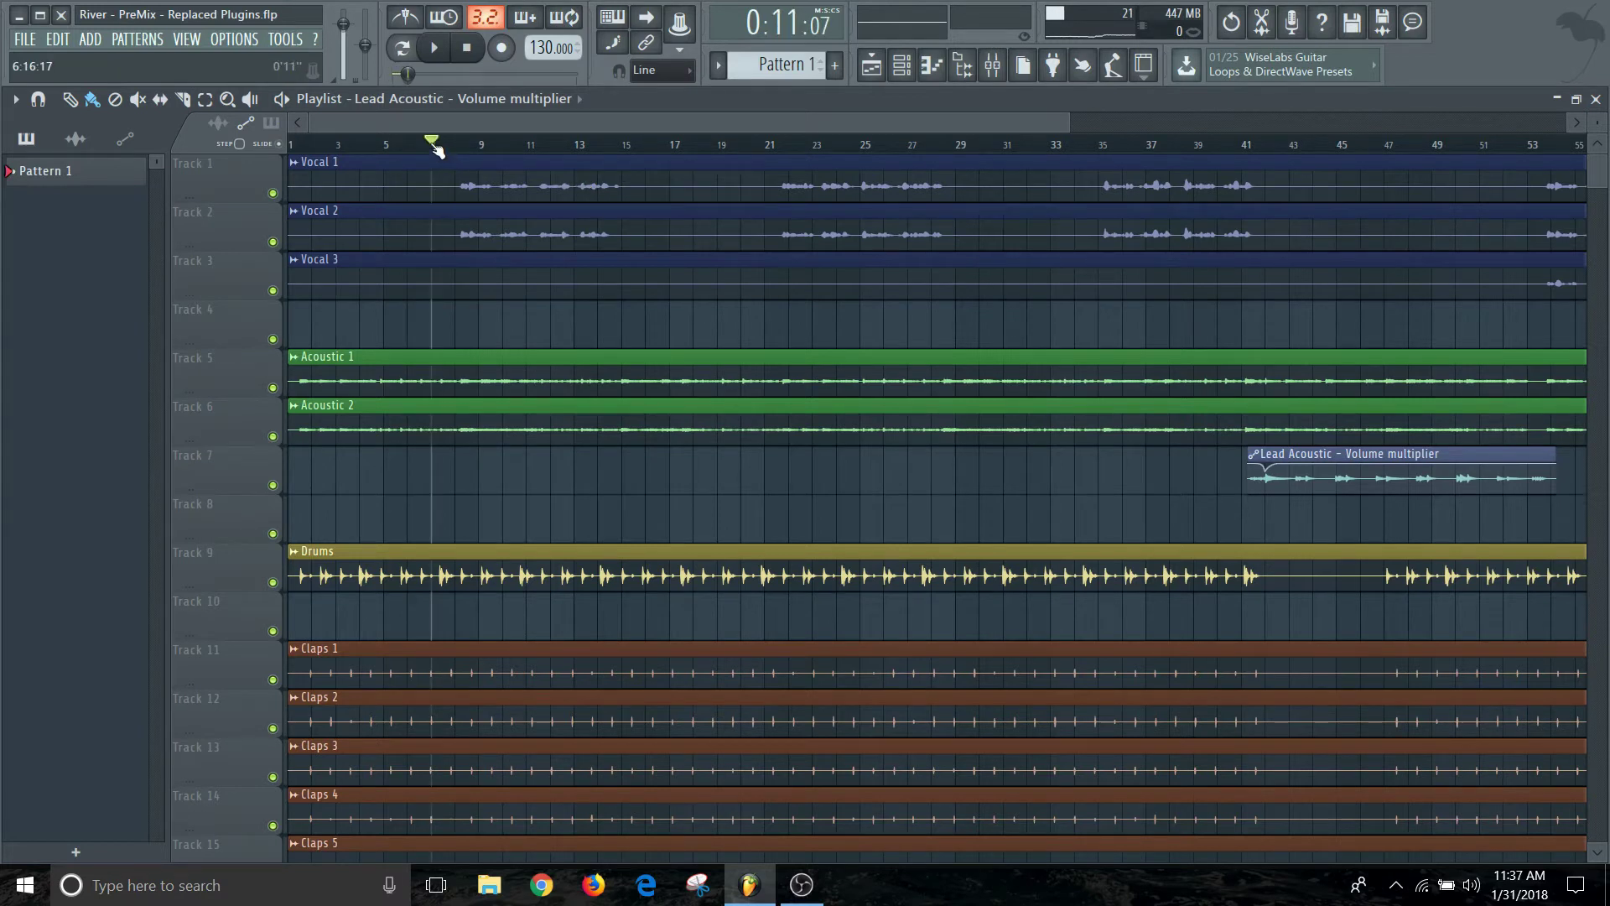
pyautogui.click(460, 145)
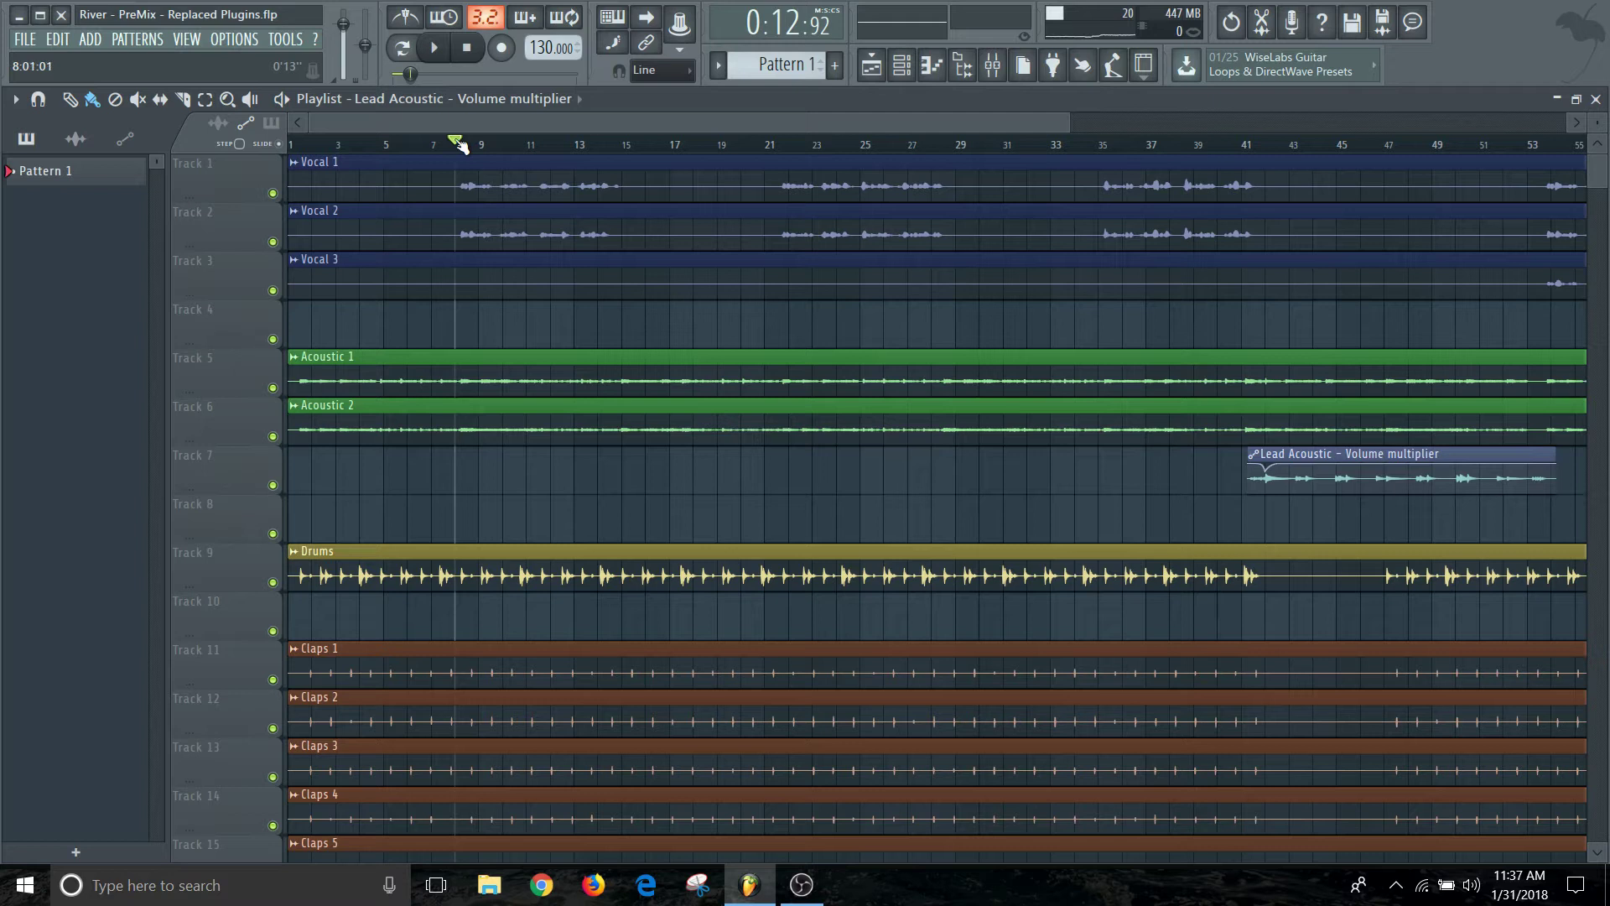
pyautogui.press('space')
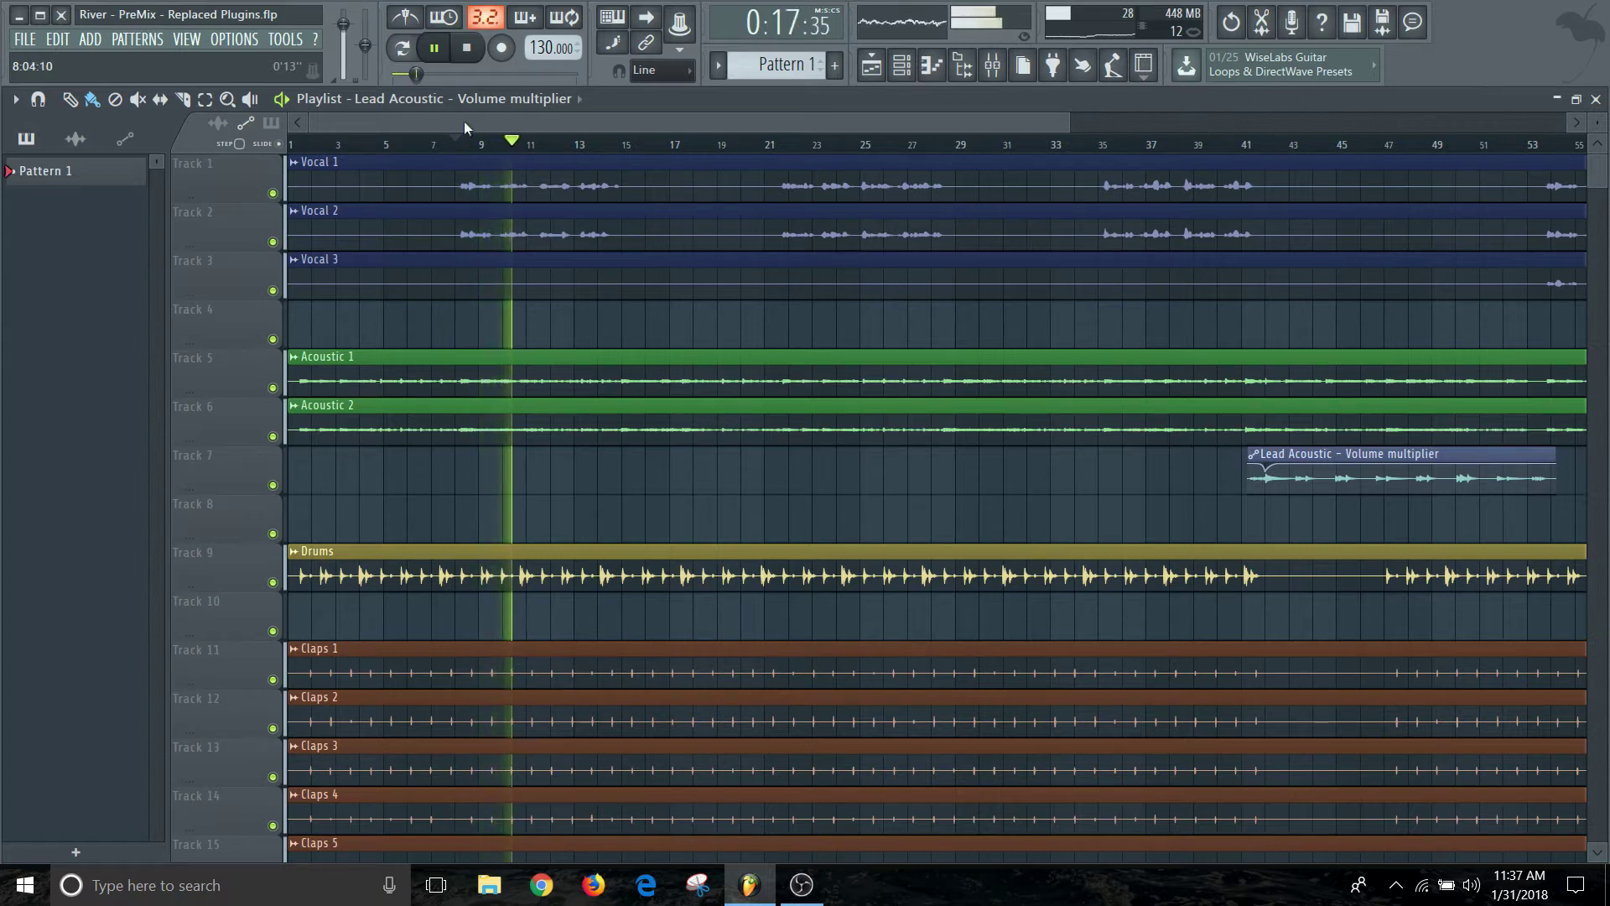
pyautogui.click(469, 50)
pyautogui.press('space')
pyautogui.click(469, 50)
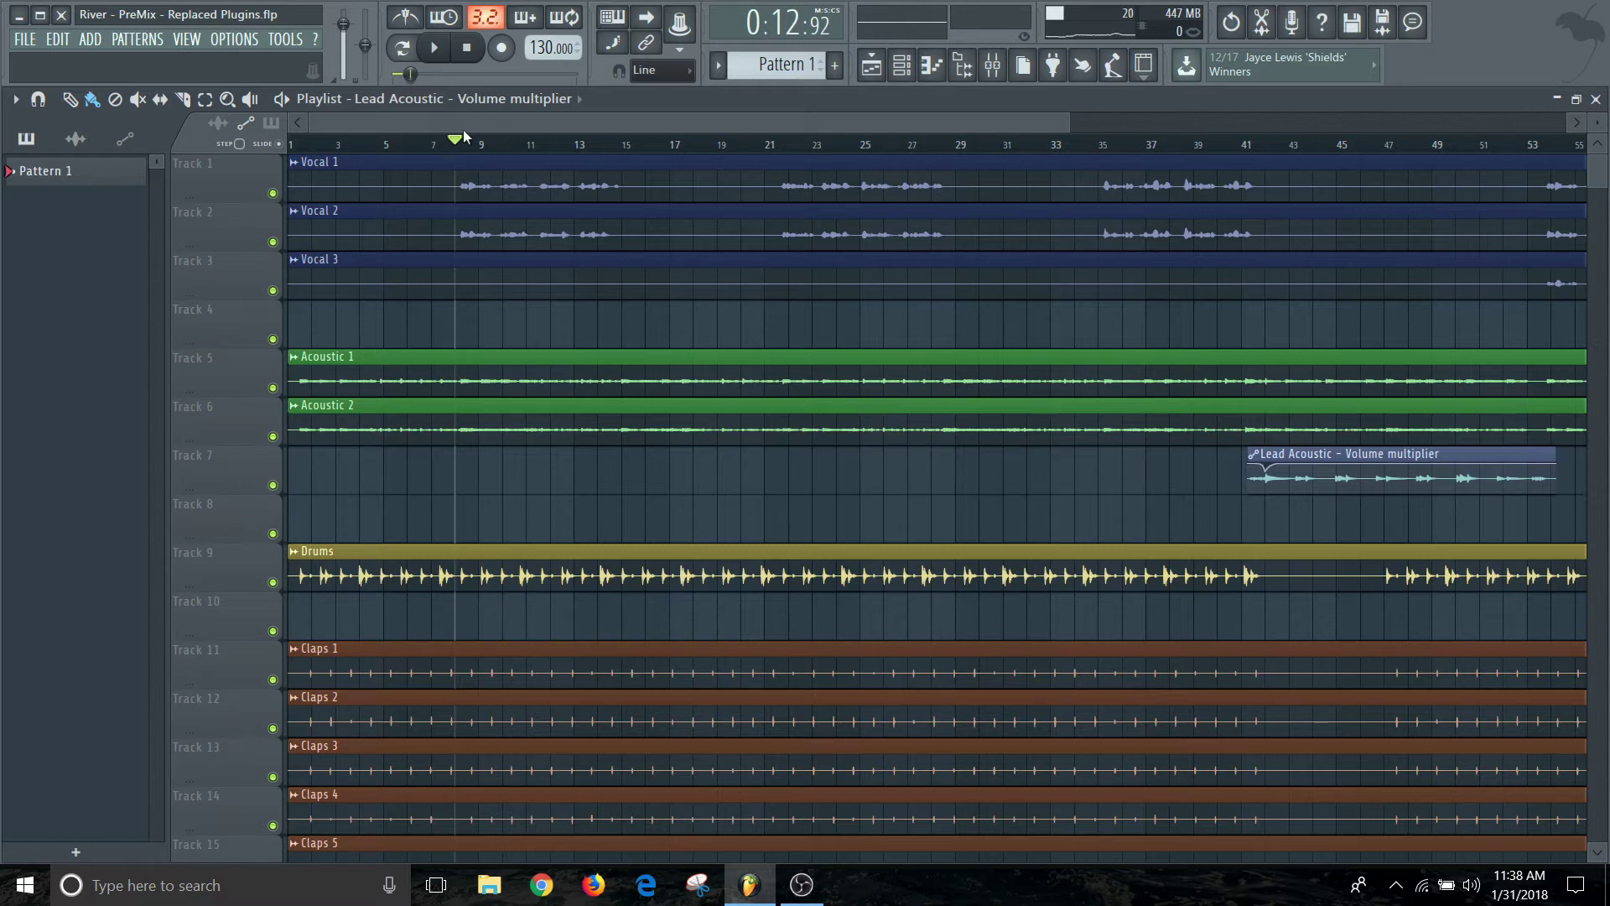
pyautogui.click(431, 144)
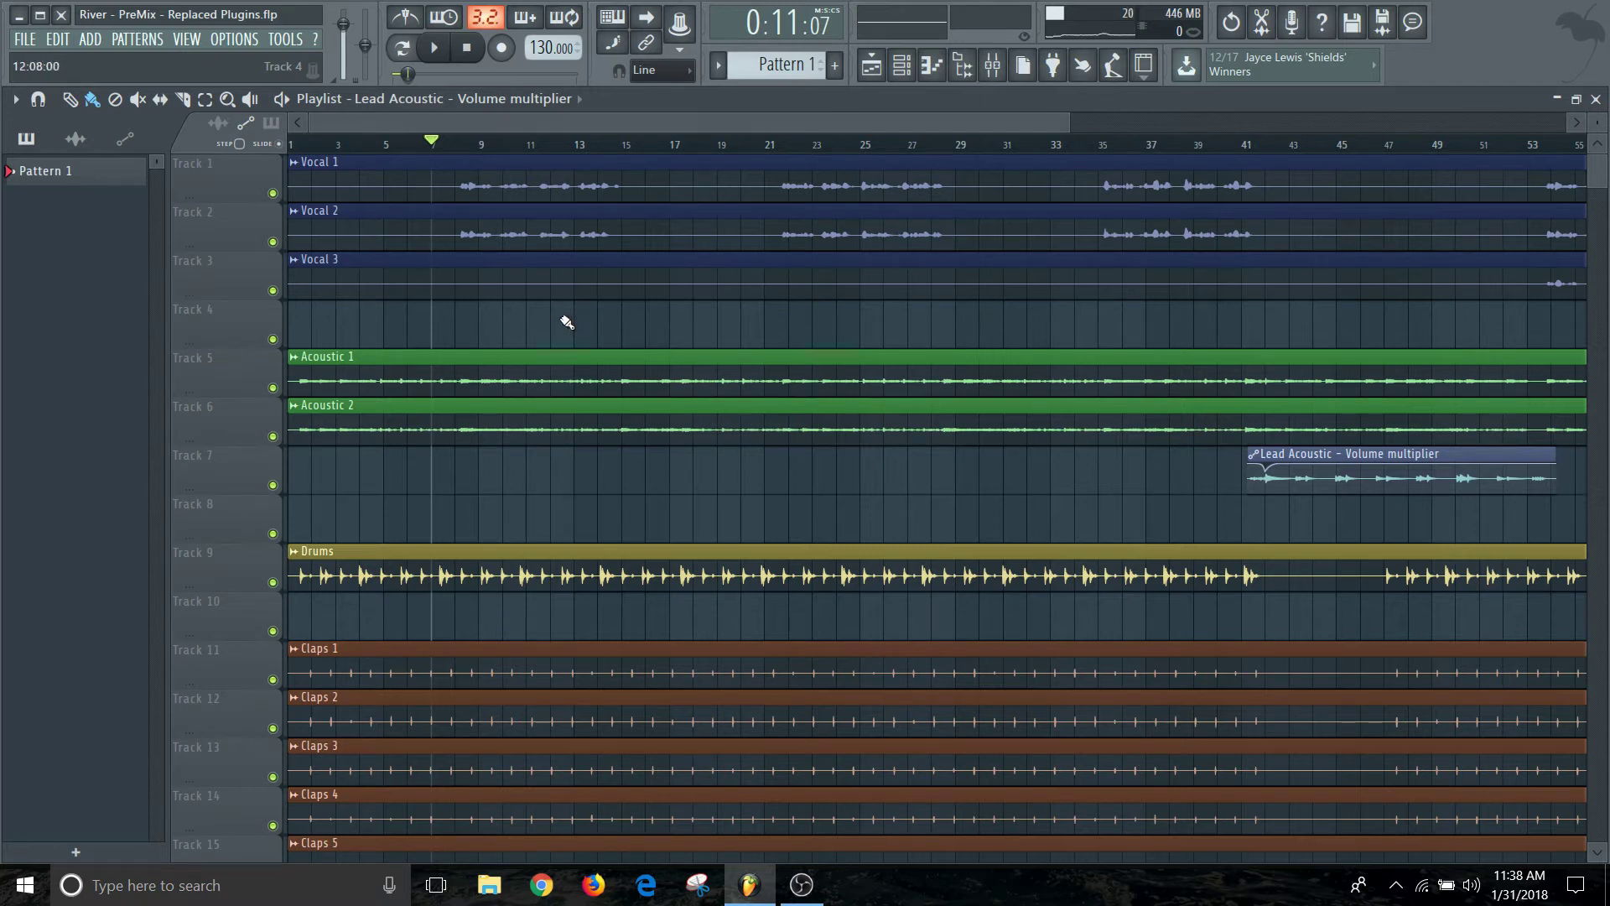
# - In the mixer, route audio Input 1 into Insert 25
pyautogui.press('F9')
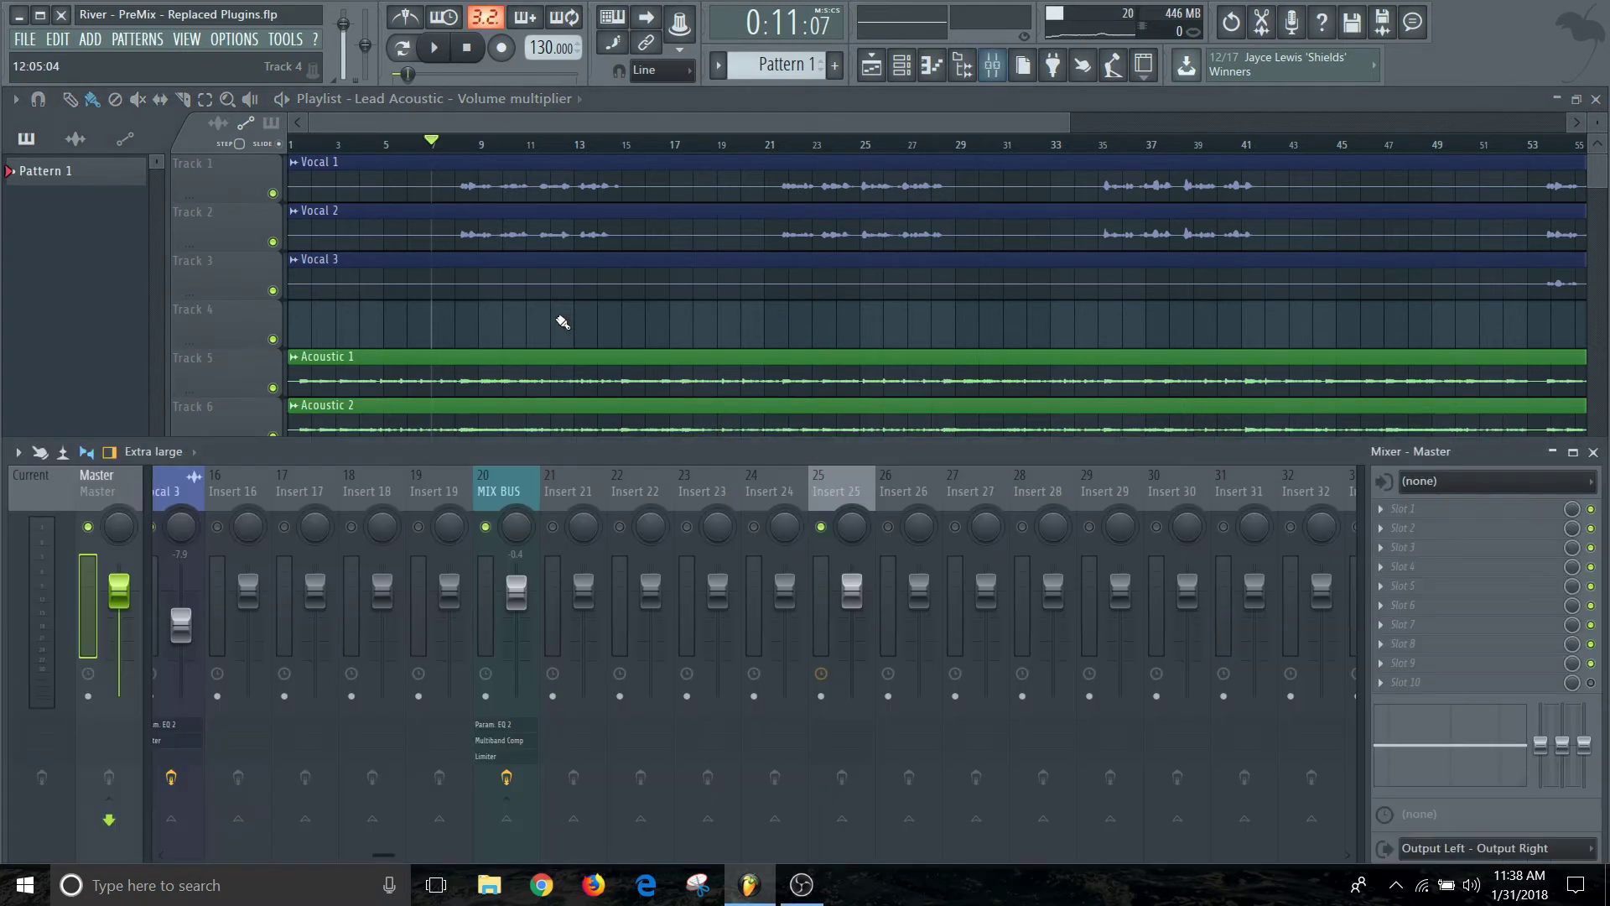
pyautogui.click(843, 495)
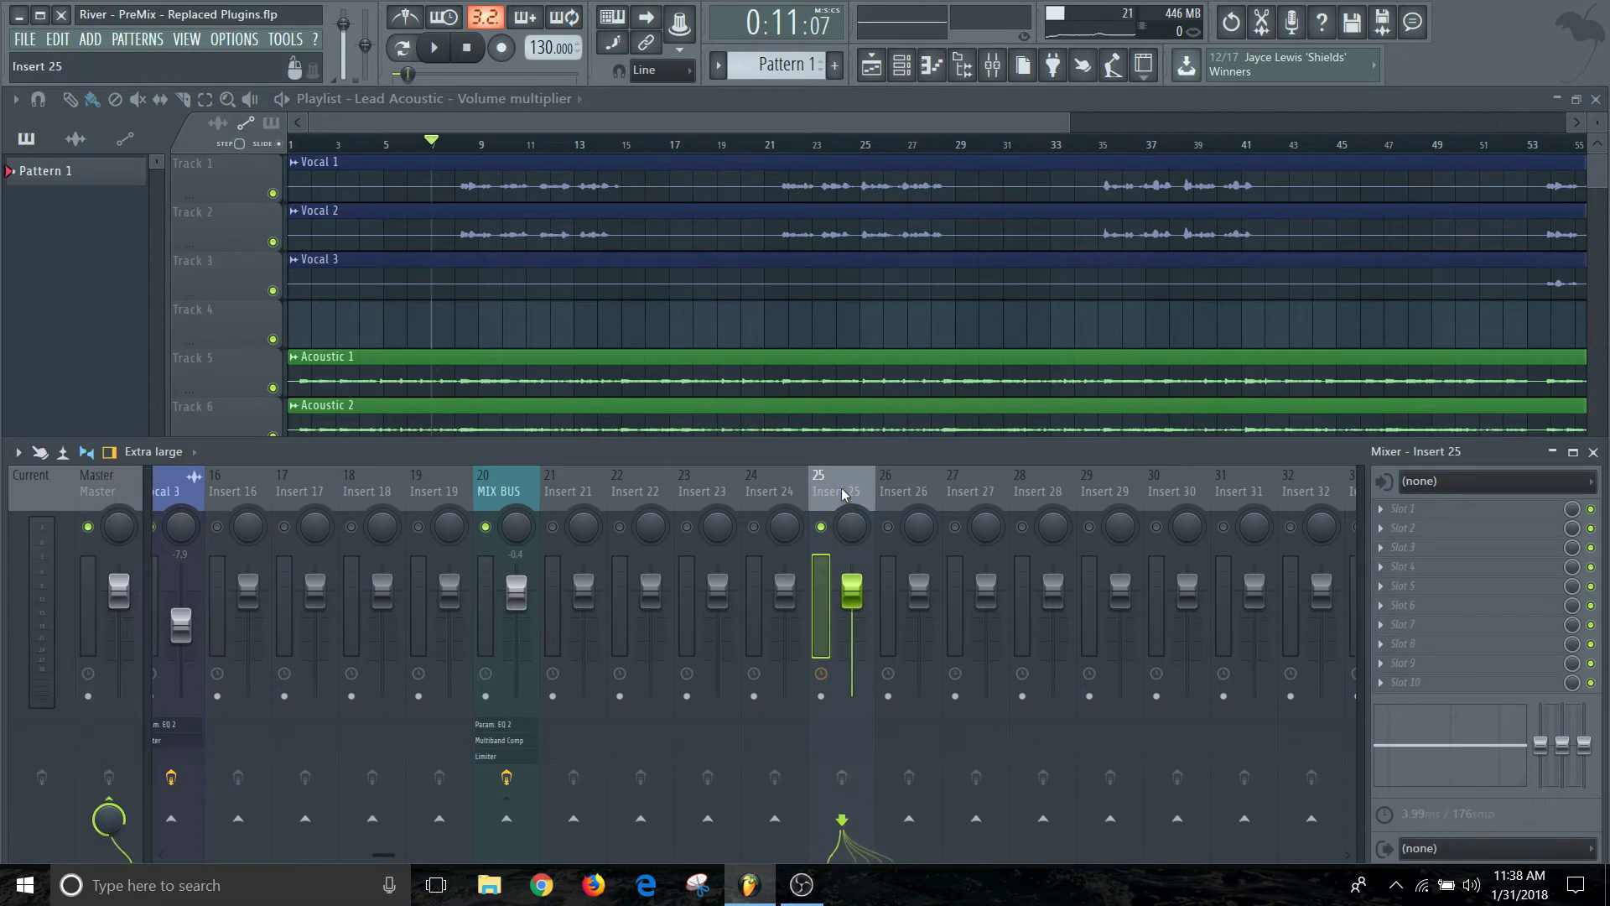
pyautogui.click(1589, 490)
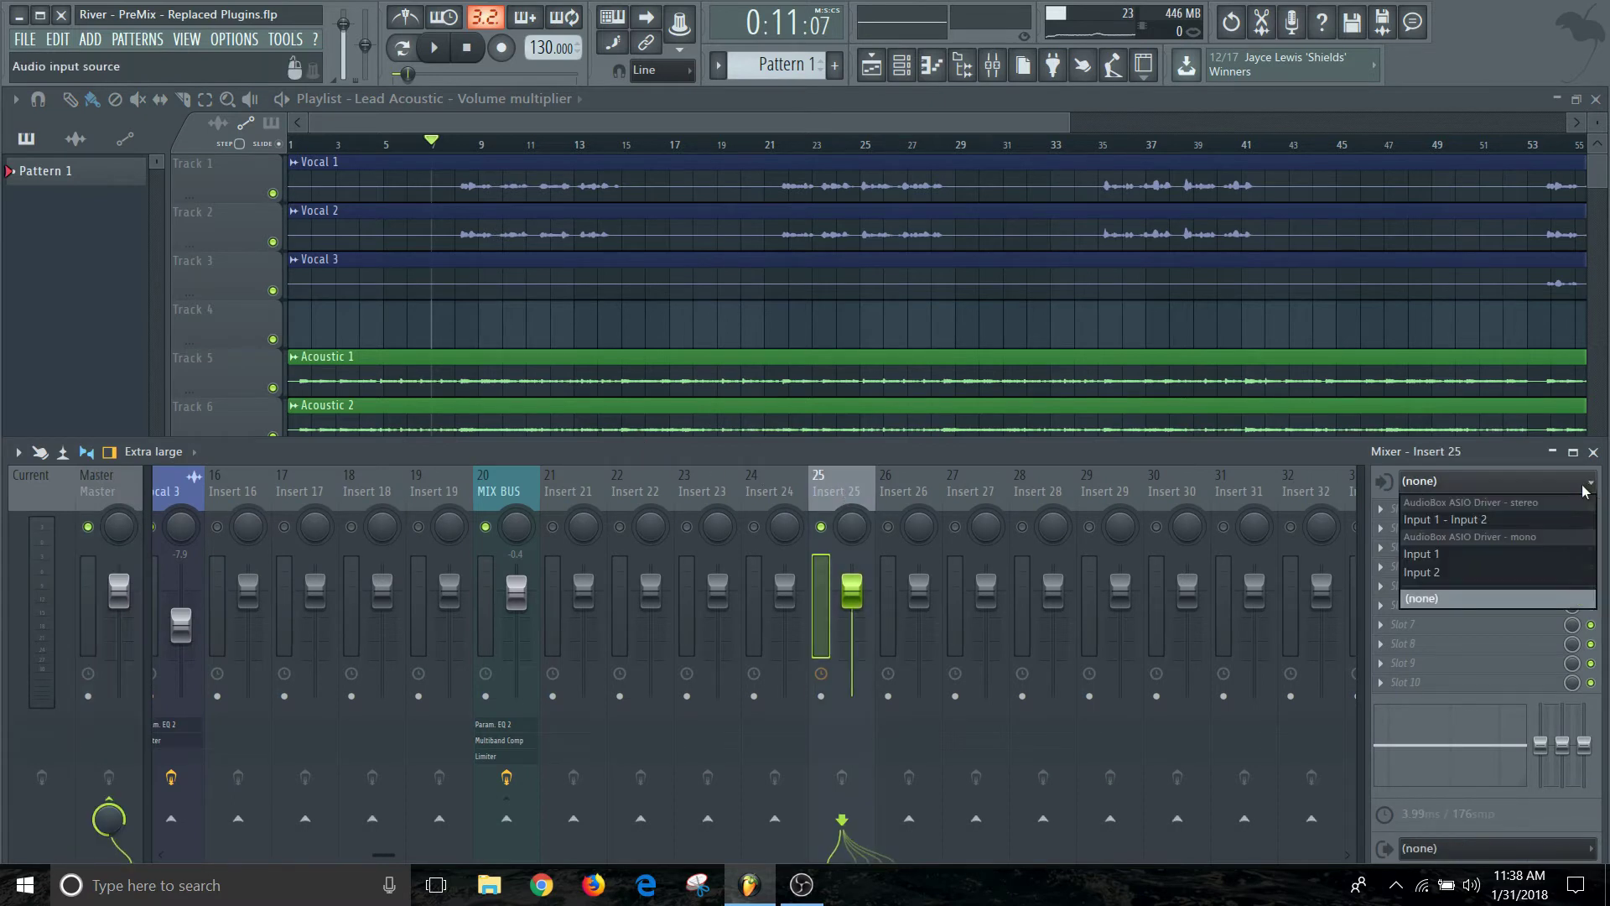
pyautogui.click(1435, 556)
pyautogui.click(822, 698)
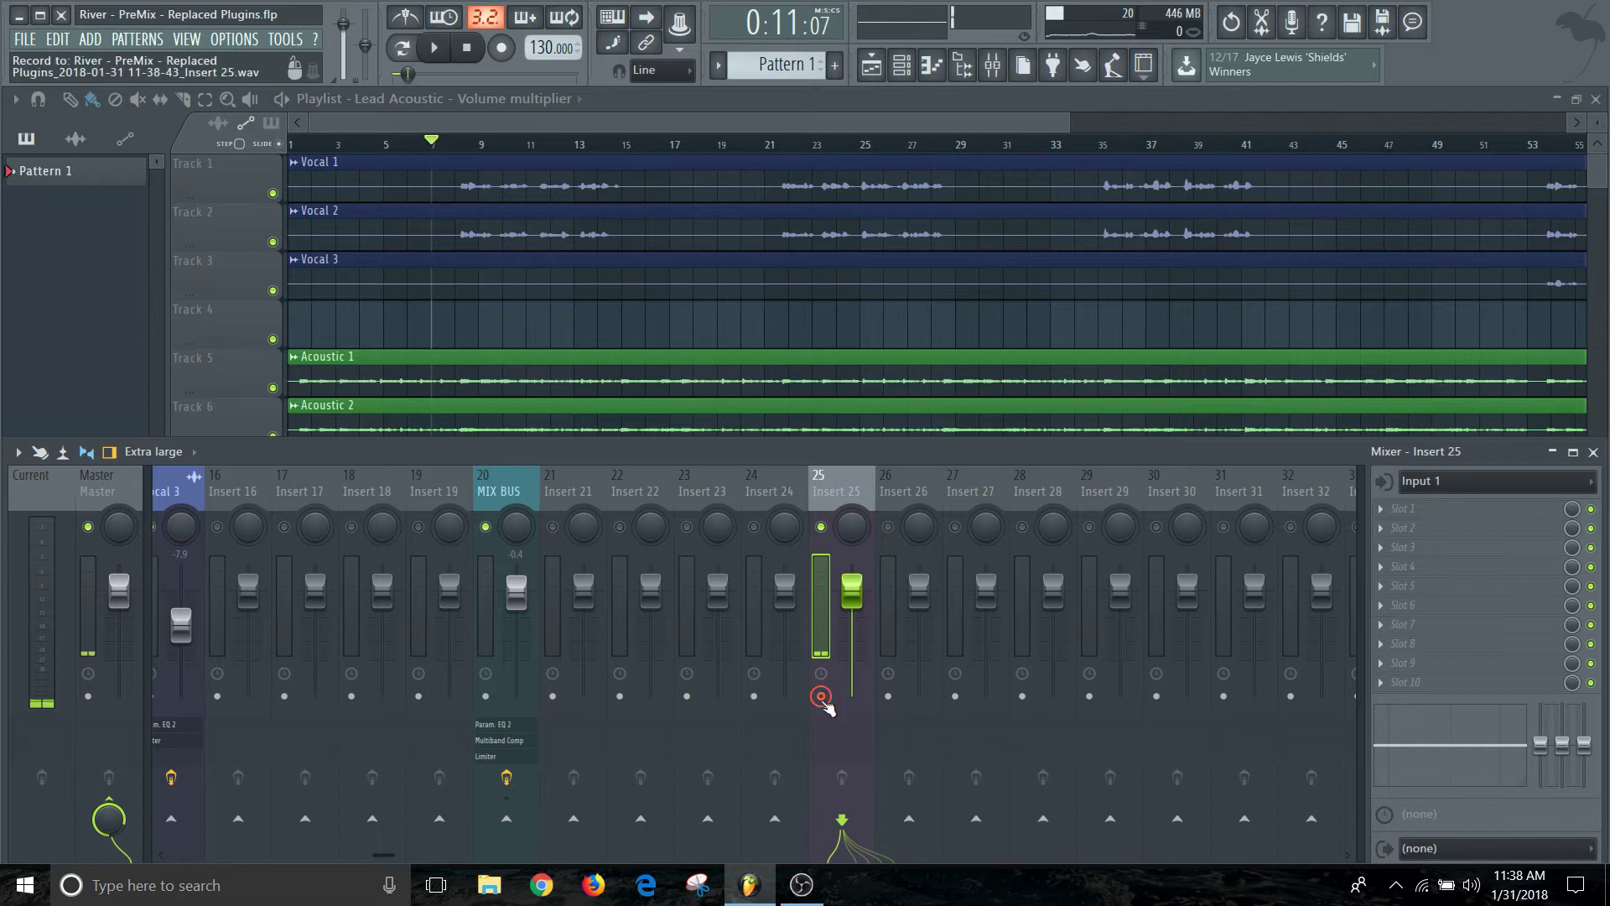
pyautogui.click(822, 698)
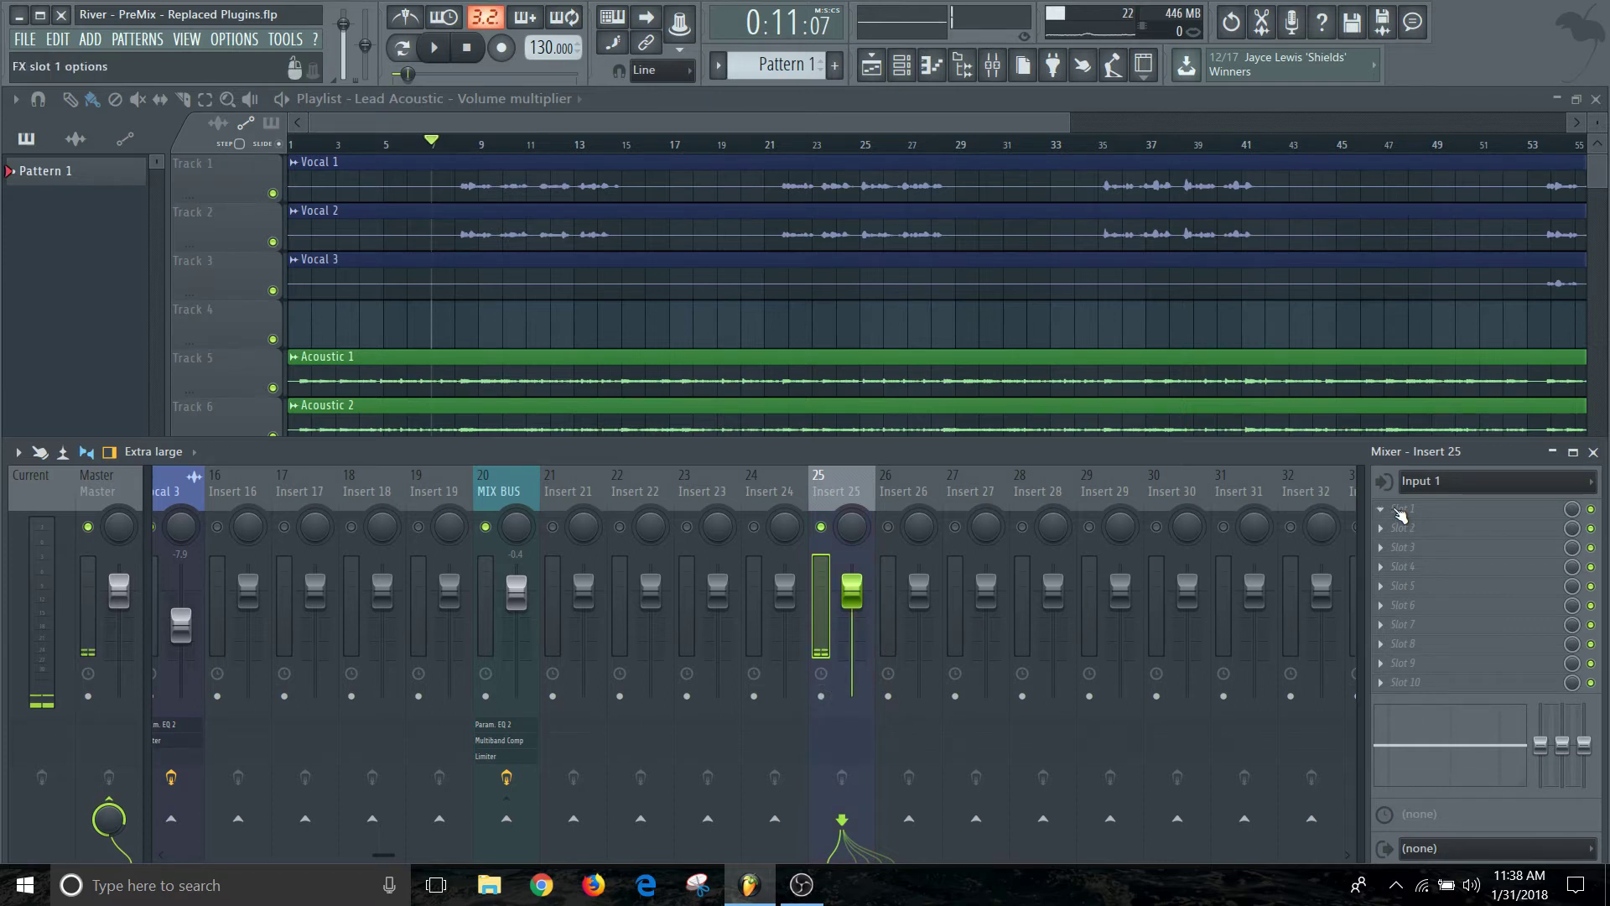
# - Load Edison into Insert 25's first slot, set it to record On Play, and arm it
pyautogui.click(1400, 512)
pyautogui.moveTo(1399, 453)
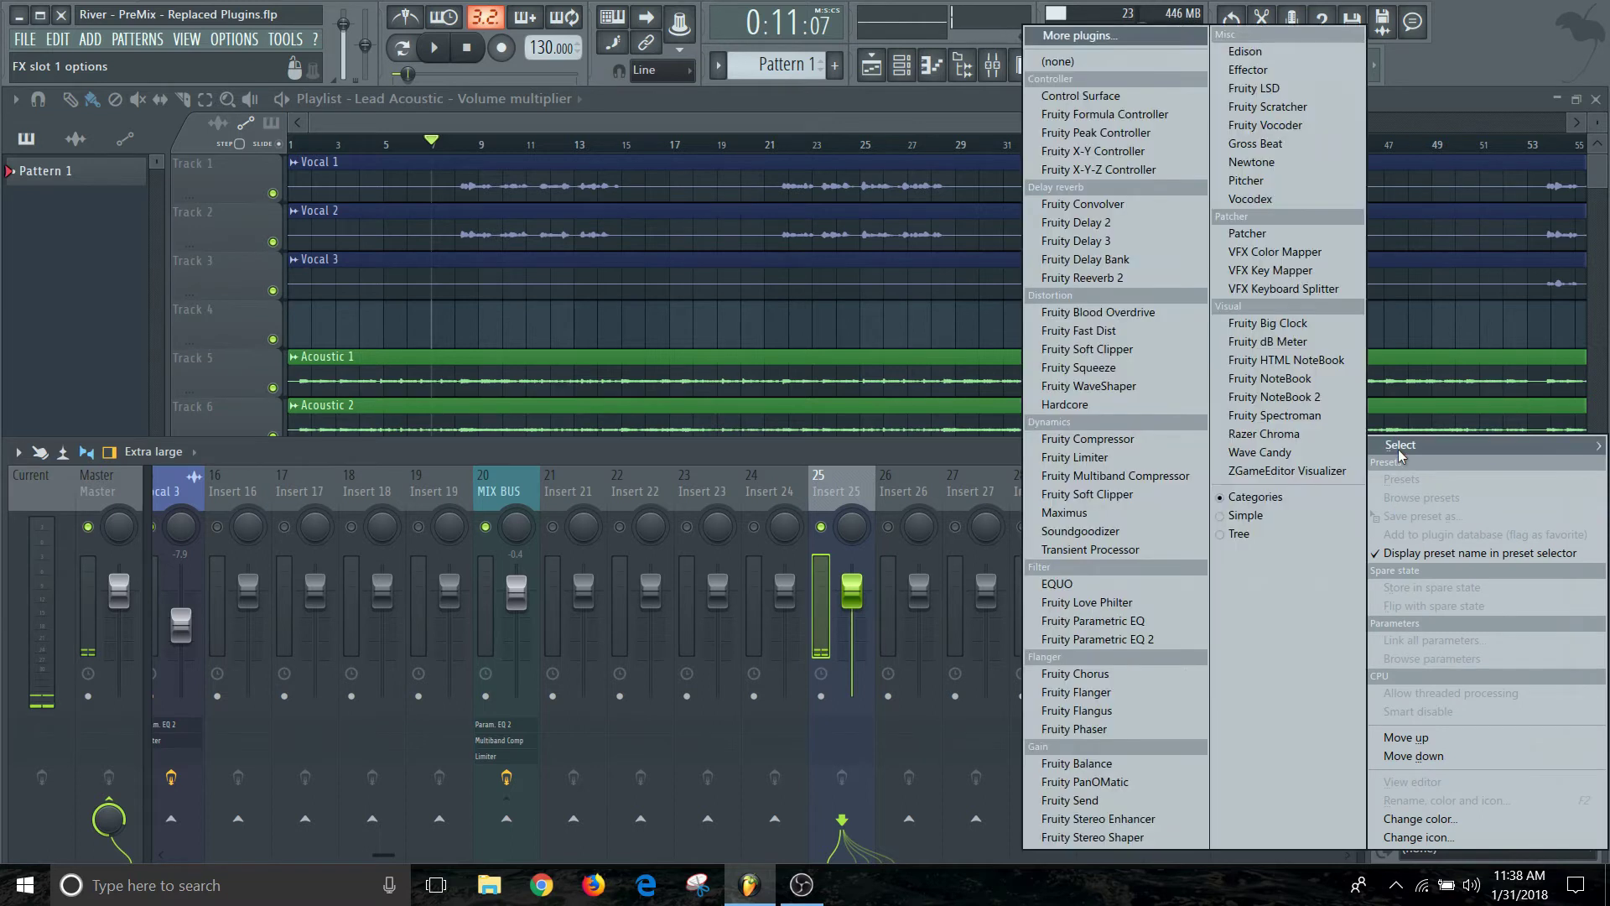
pyautogui.click(1249, 52)
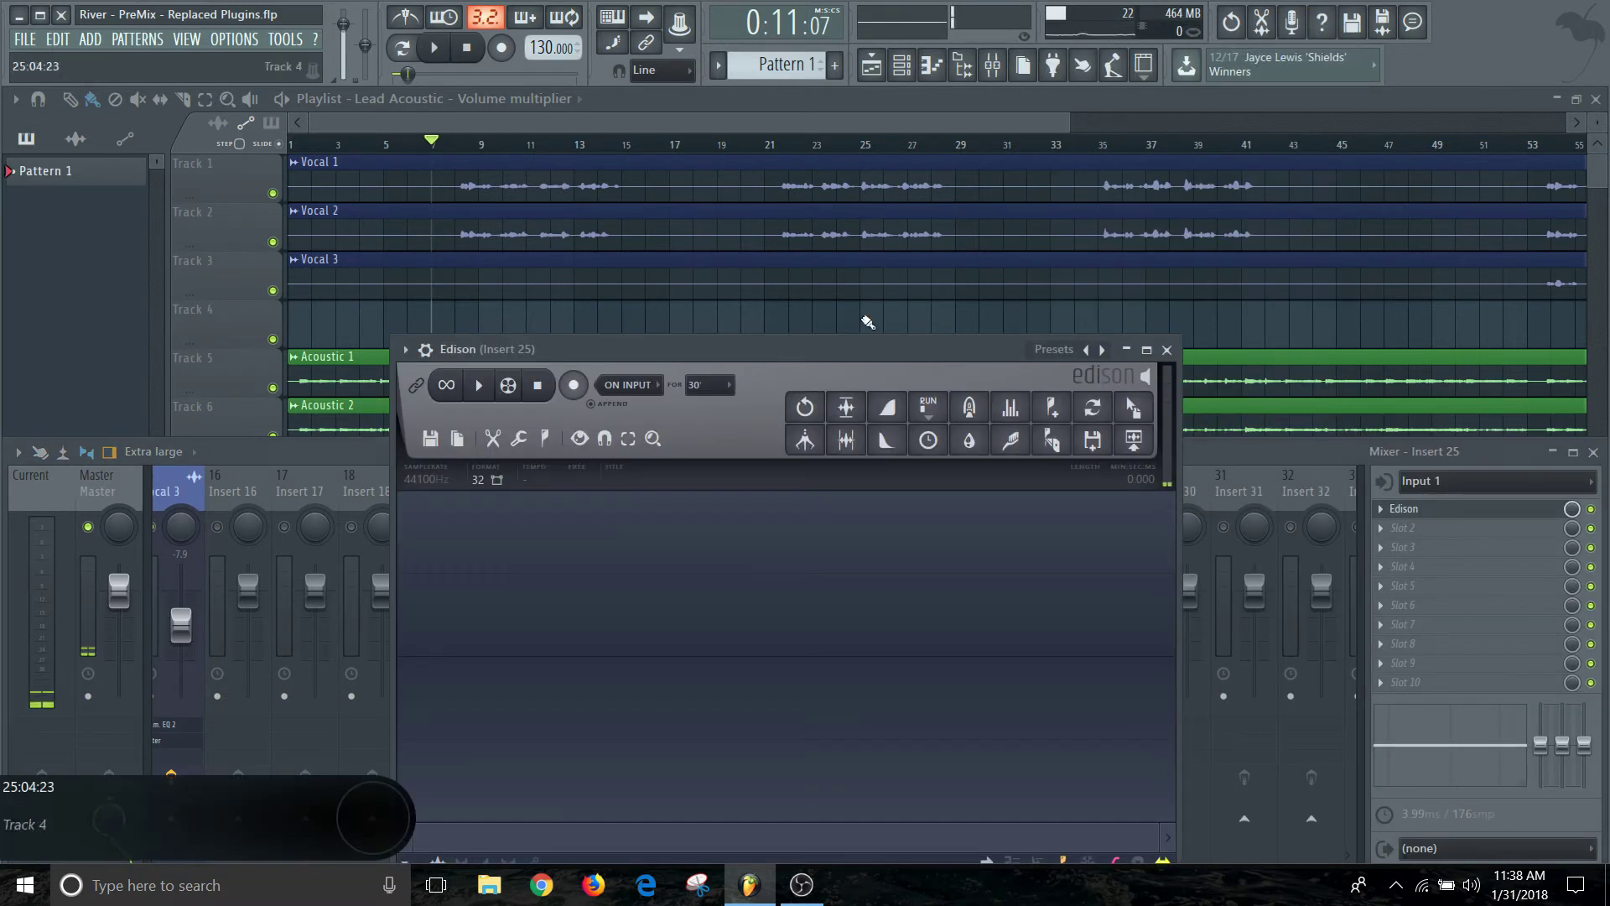
pyautogui.click(659, 388)
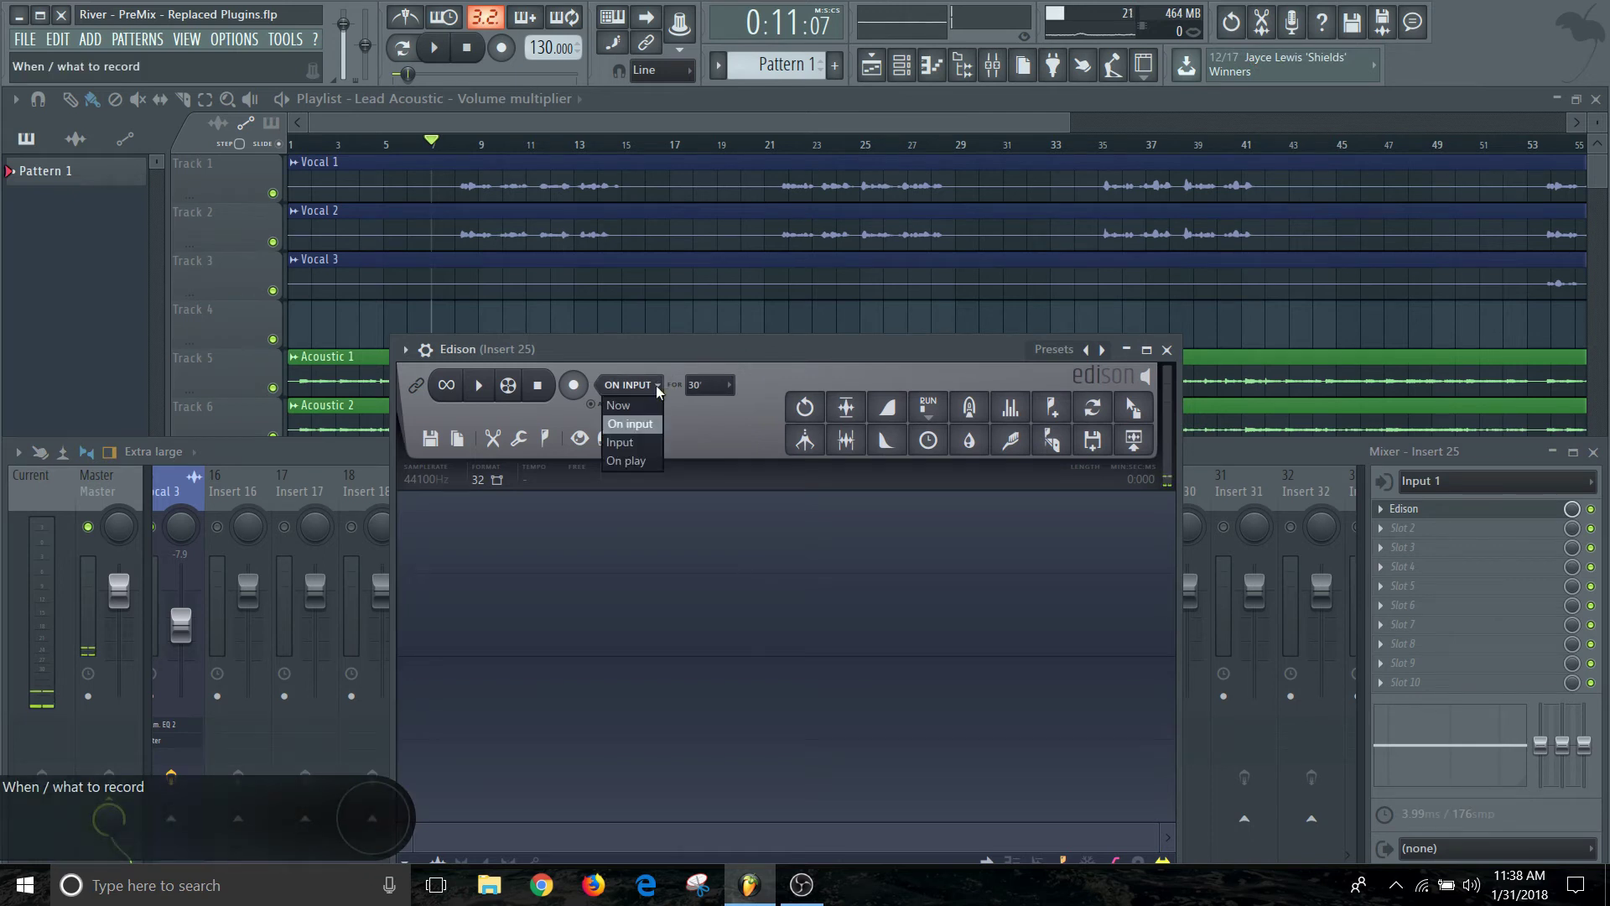
pyautogui.click(631, 468)
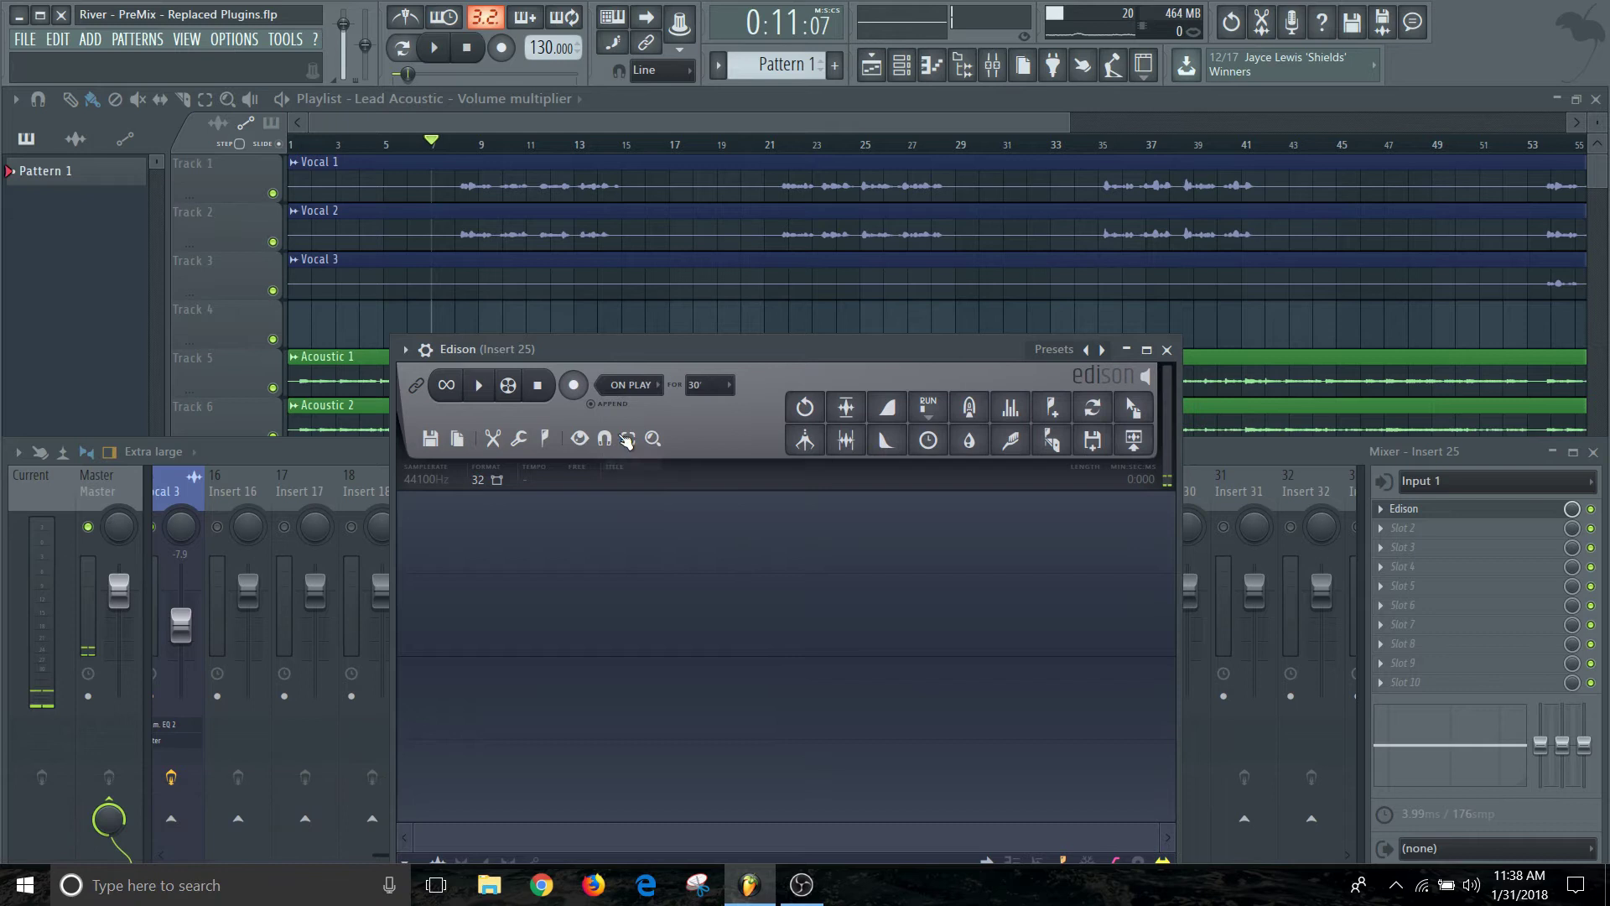
pyautogui.click(575, 385)
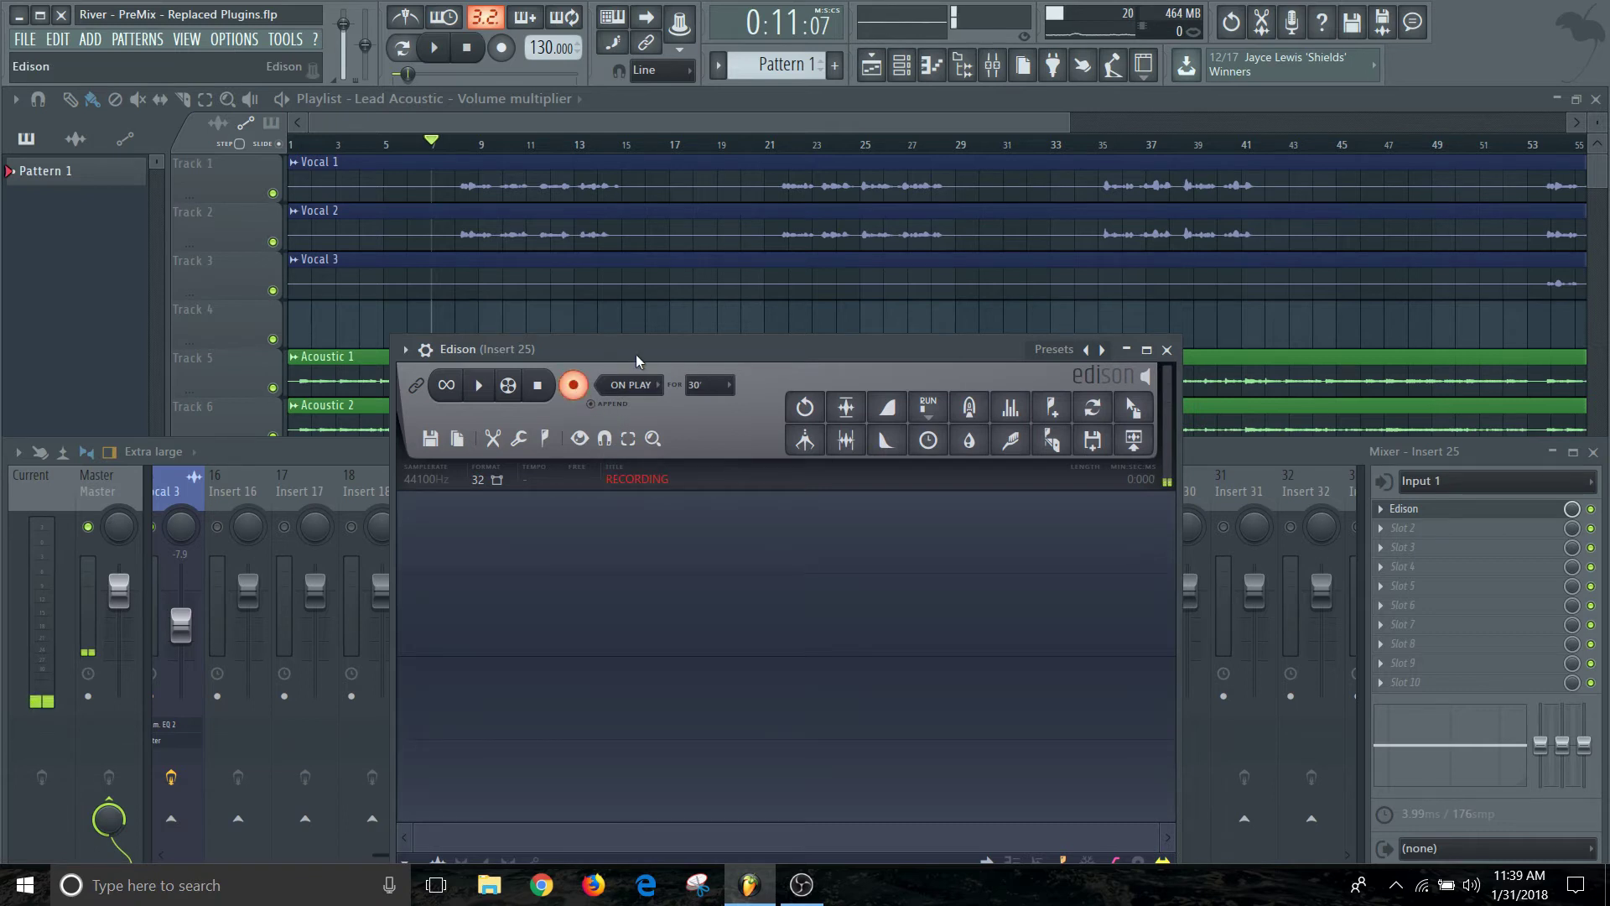
# - Play the song from bar 7 so Edison captures a roughly 19-second vocal take, then stop
pyautogui.moveTo(643, 359); pyautogui.dragTo(1143, 342)
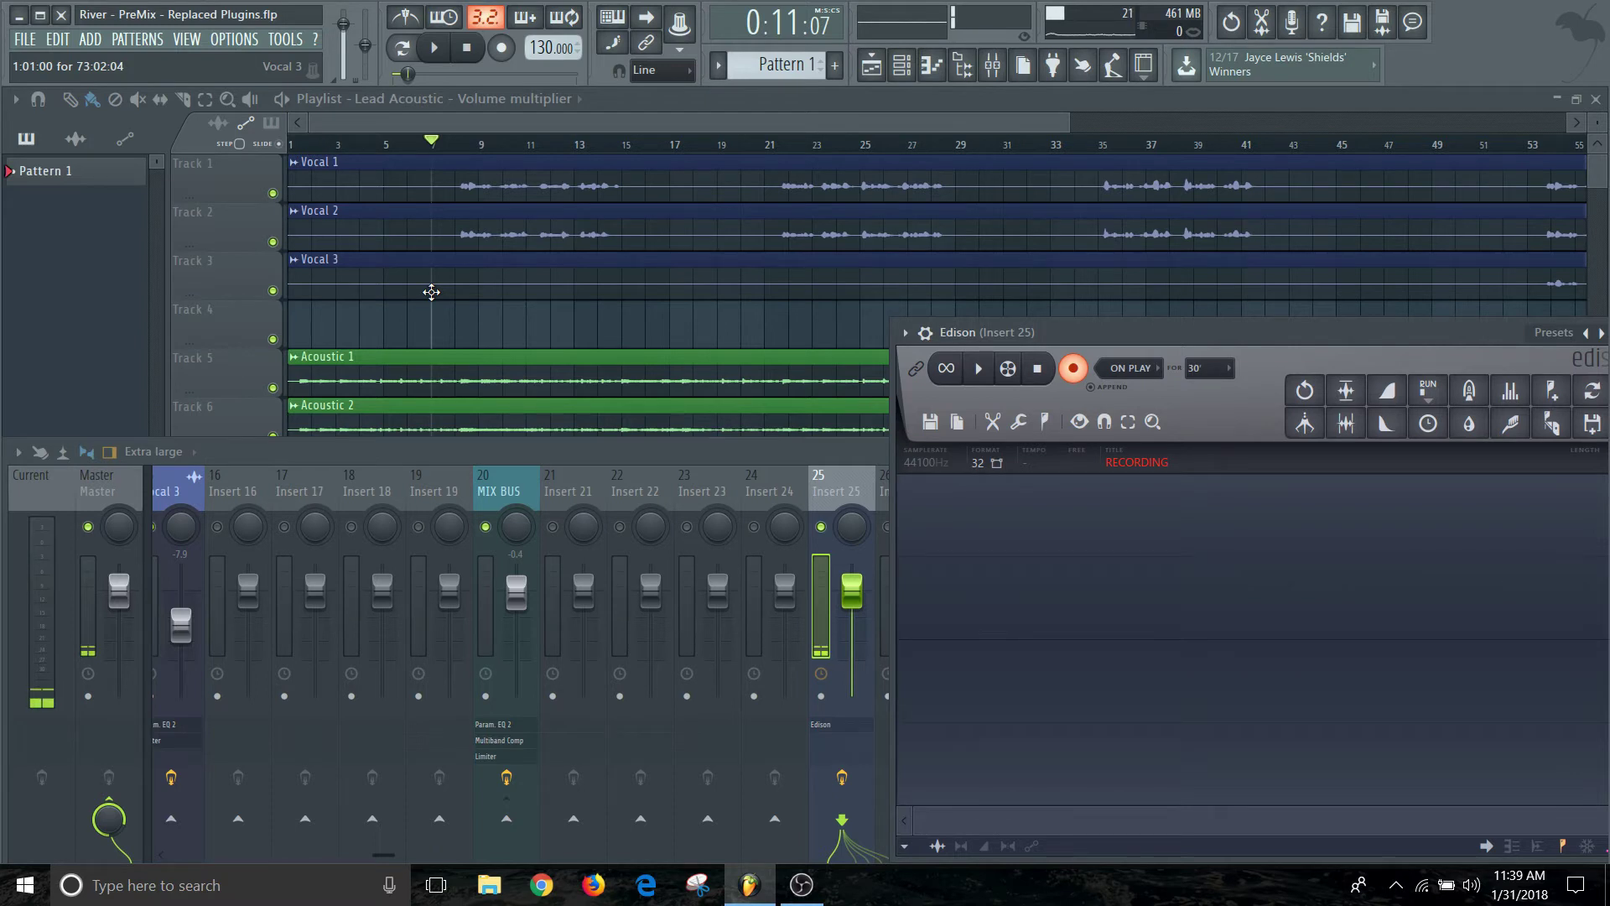
pyautogui.moveTo(1365, 340); pyautogui.dragTo(1260, 342)
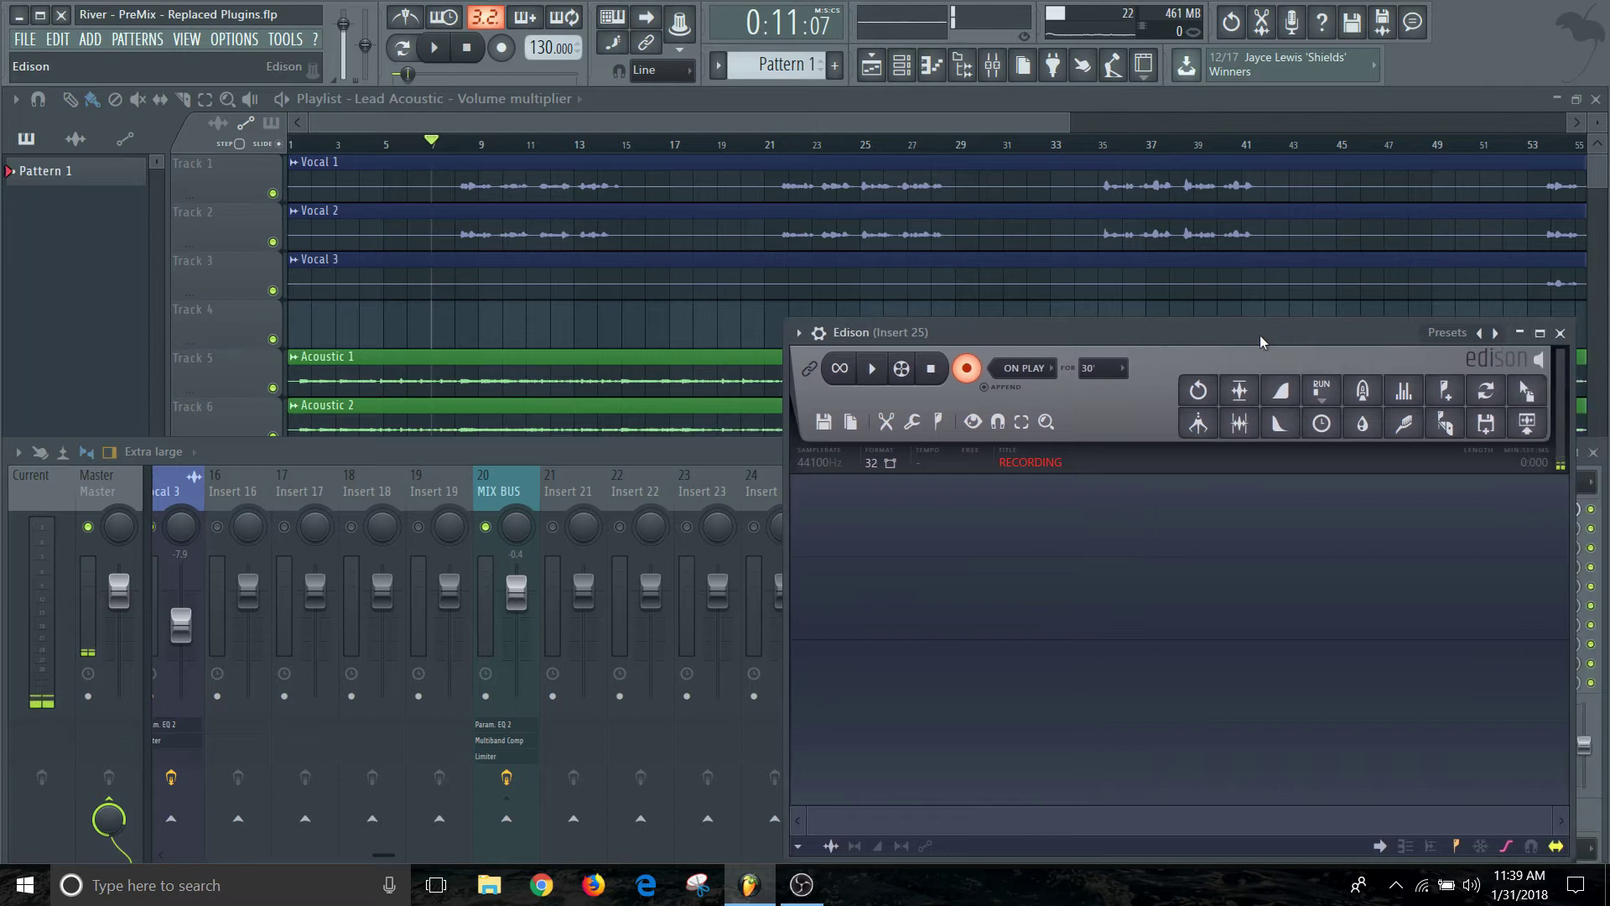
pyautogui.click(436, 50)
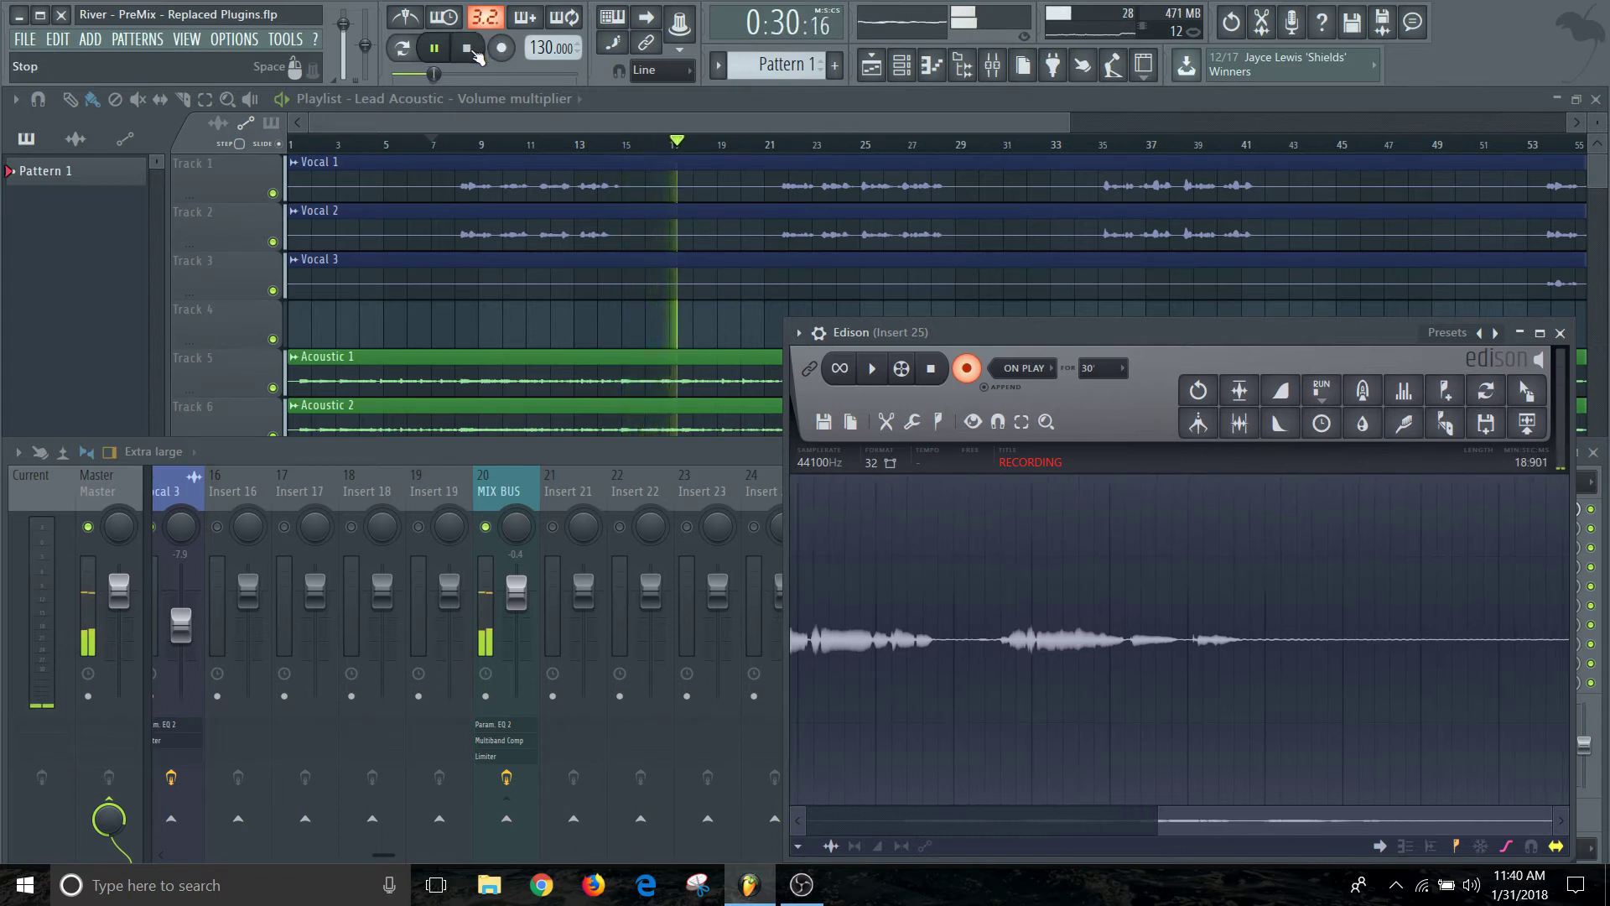
pyautogui.click(477, 56)
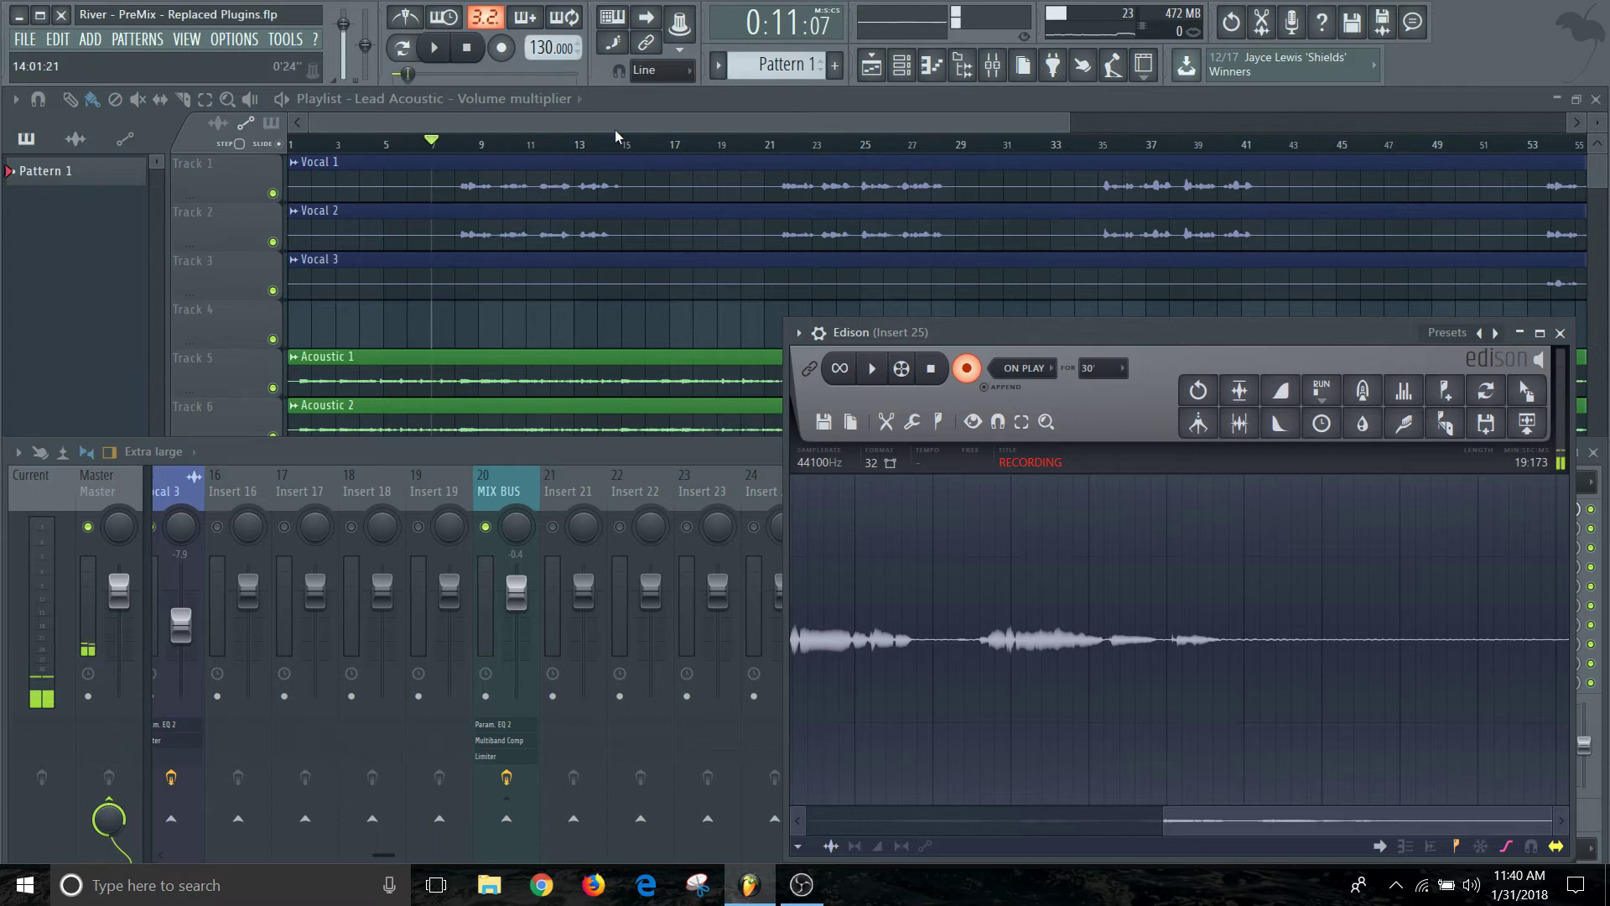
# - Set Insert 25's audio input to (none) and bring Edison back over the mixer
pyautogui.moveTo(1030, 340); pyautogui.dragTo(1023, 231)
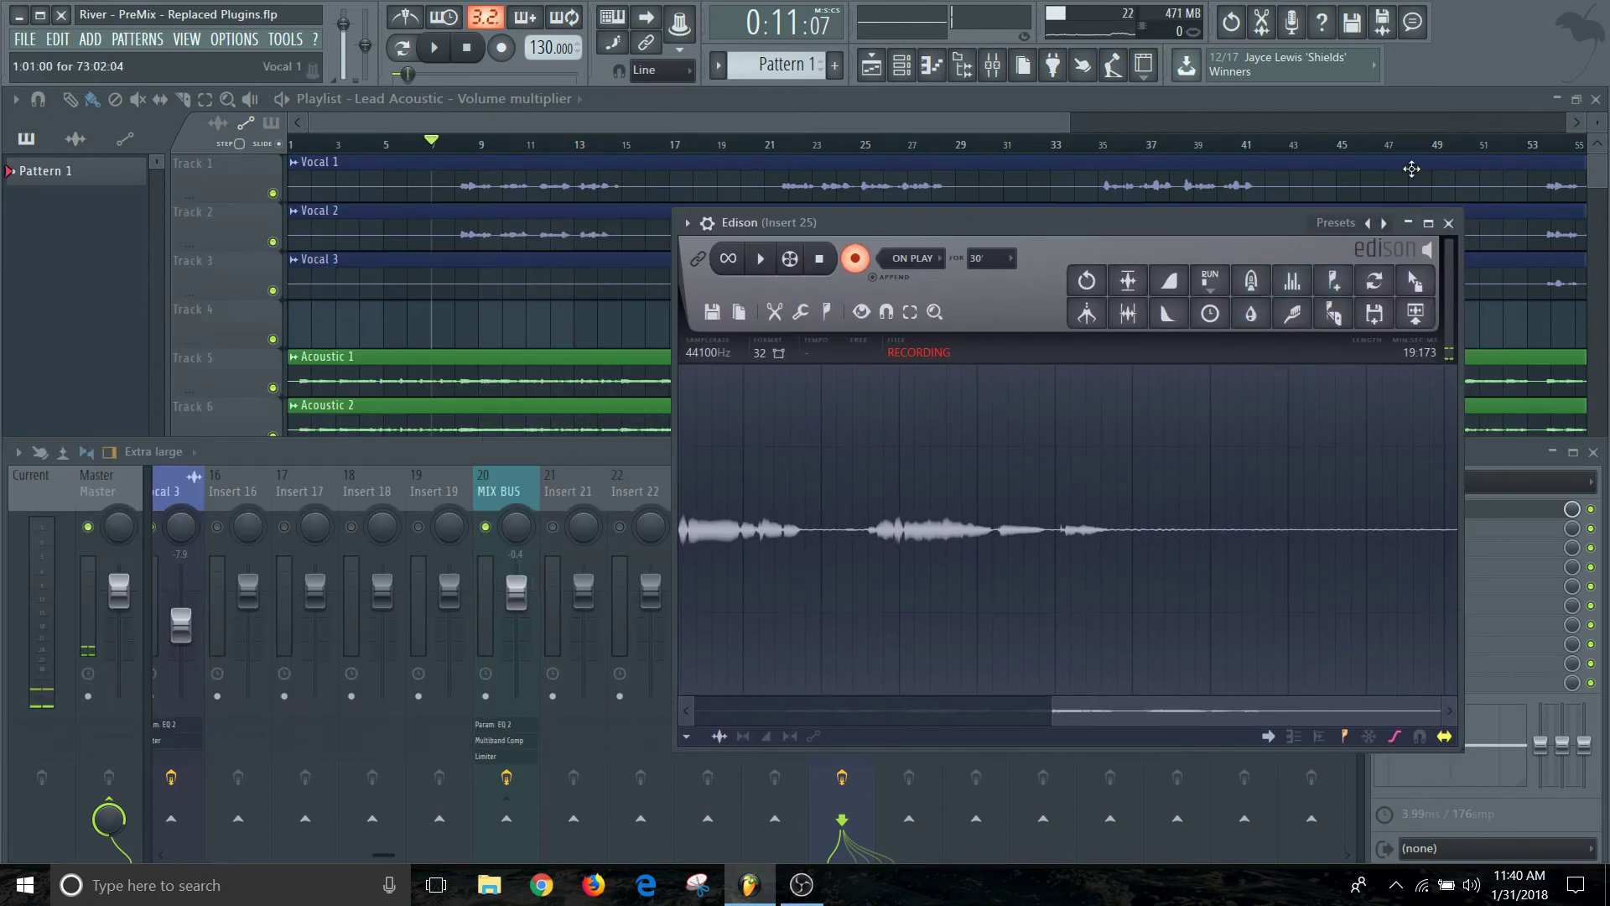
pyautogui.moveTo(923, 222); pyautogui.dragTo(570, 255)
pyautogui.click(1581, 484)
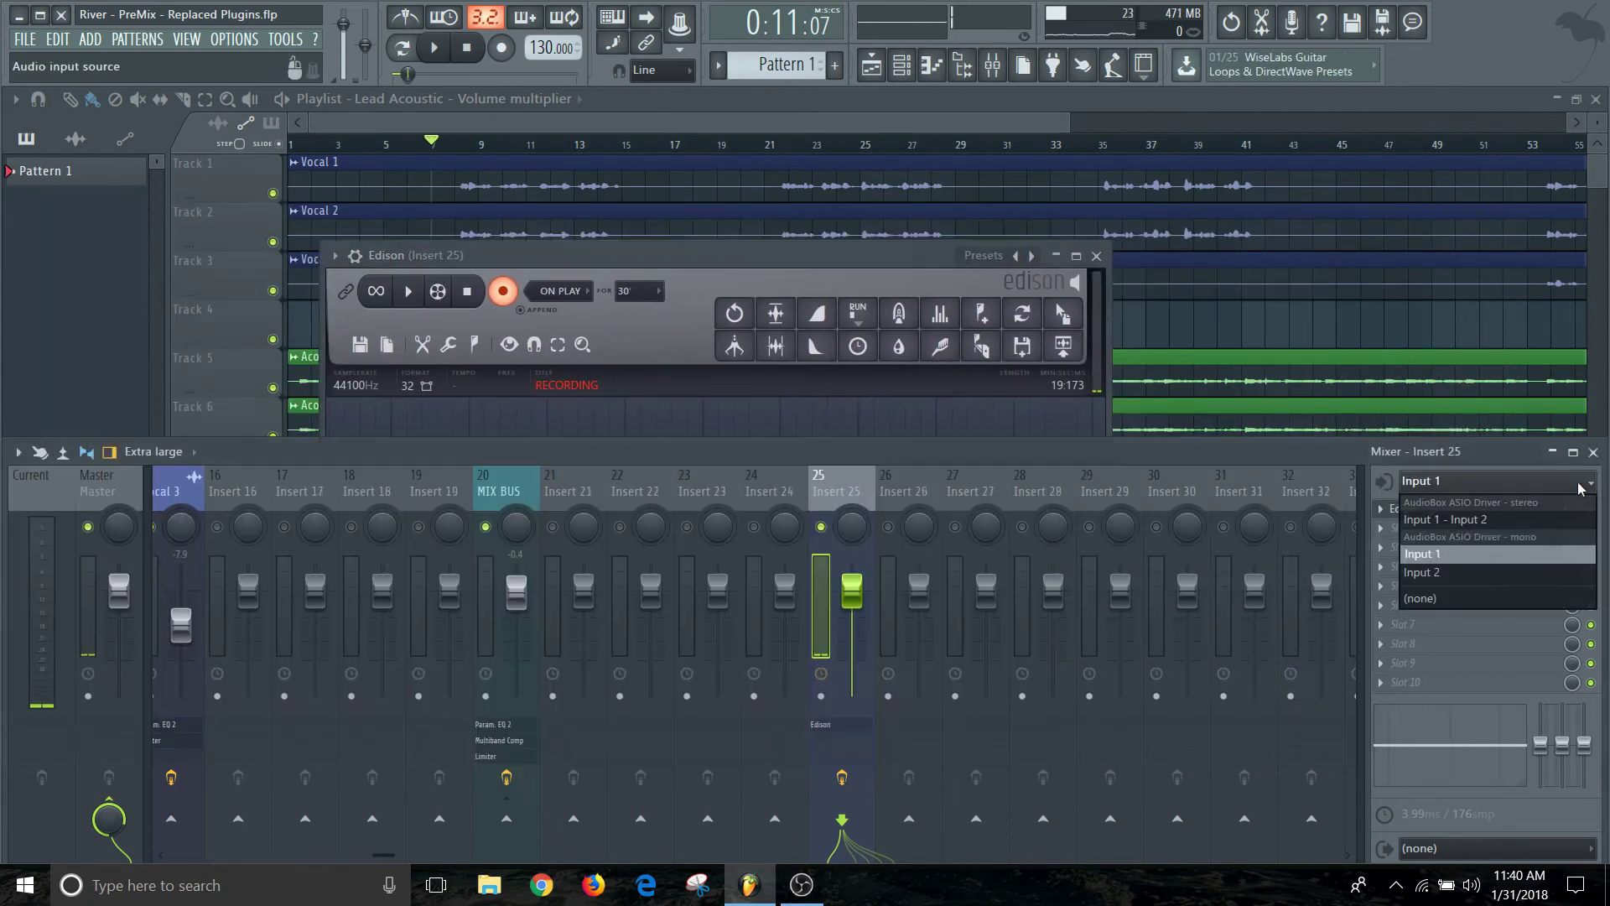
pyautogui.click(1420, 598)
pyautogui.click(857, 260)
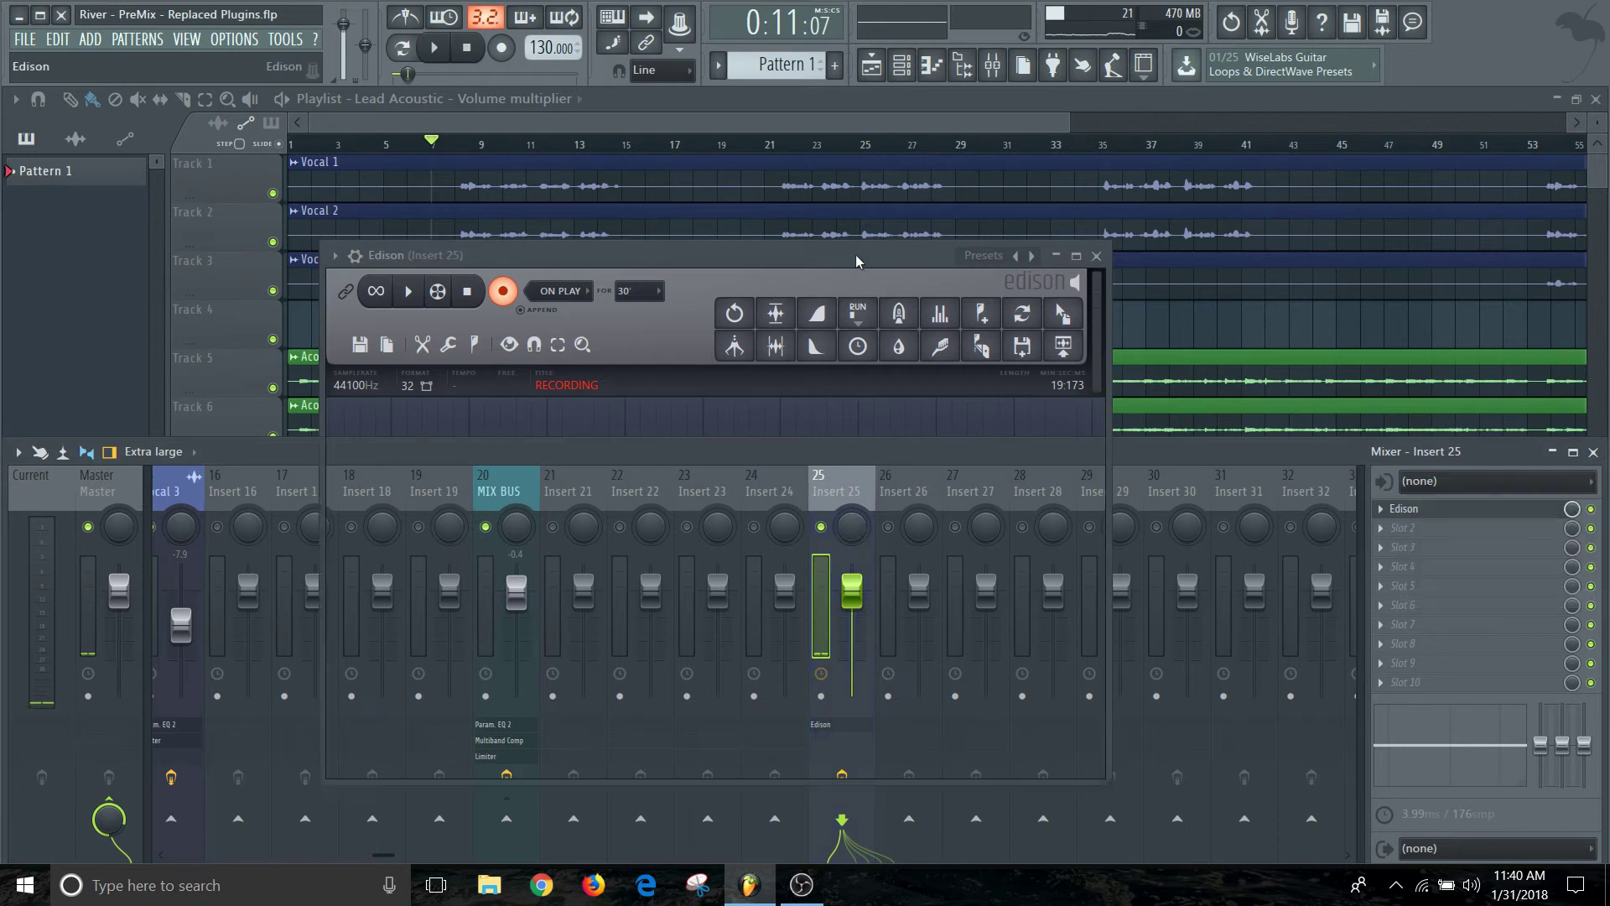
pyautogui.moveTo(857, 261); pyautogui.dragTo(1153, 182)
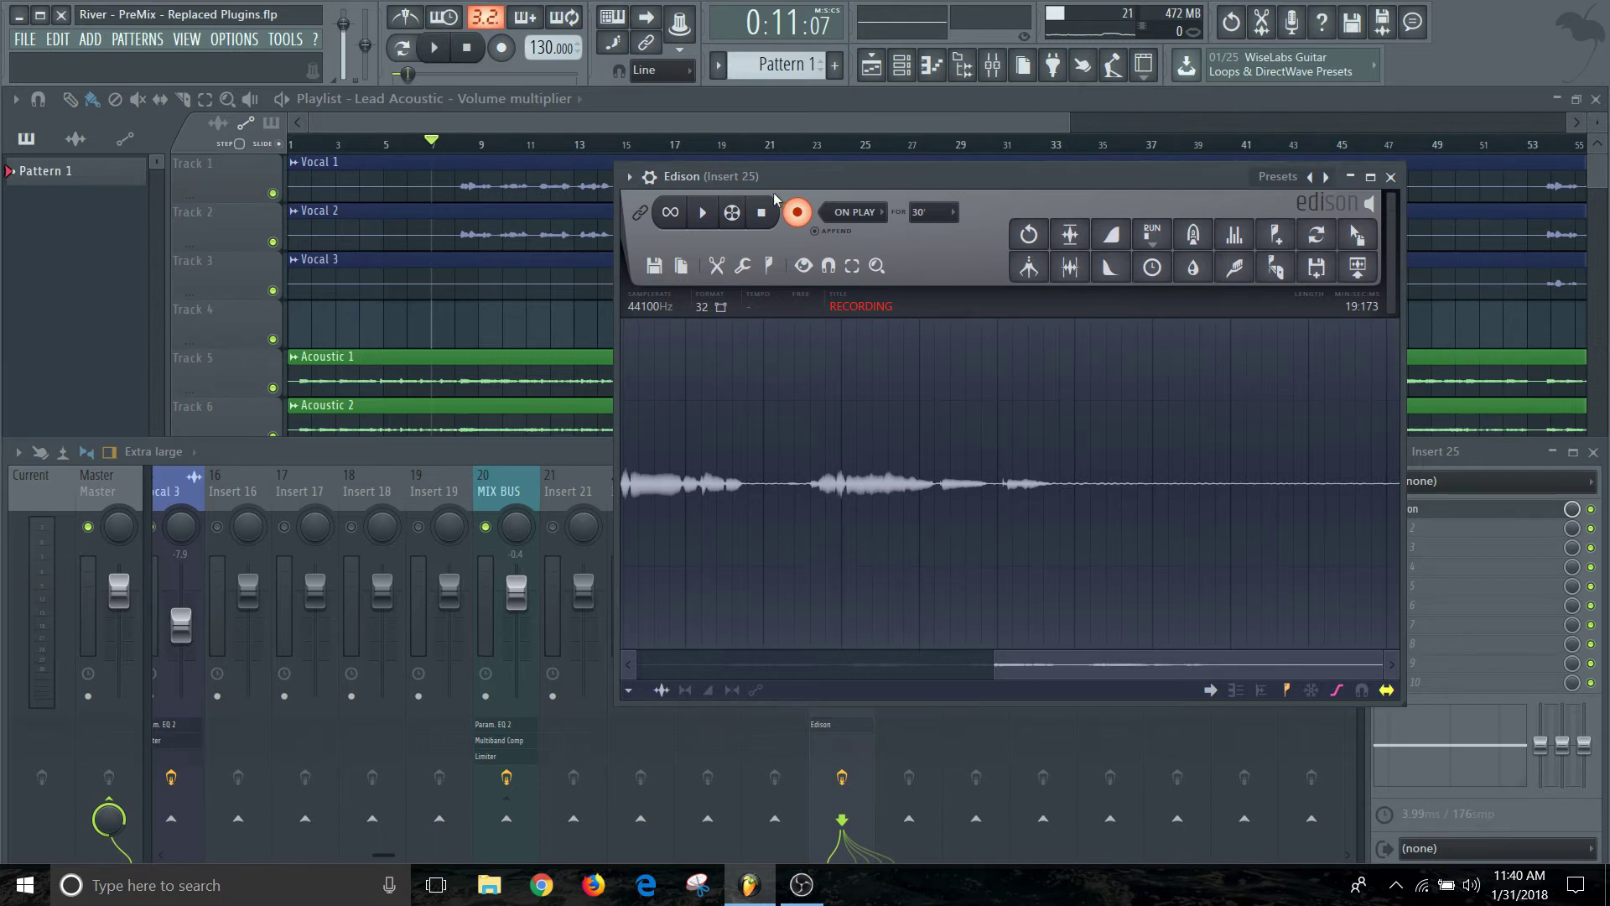
# - Disarm Edison, play back the take, and select its noise-only lead-in from 0:309 to 1:589
pyautogui.click(796, 211)
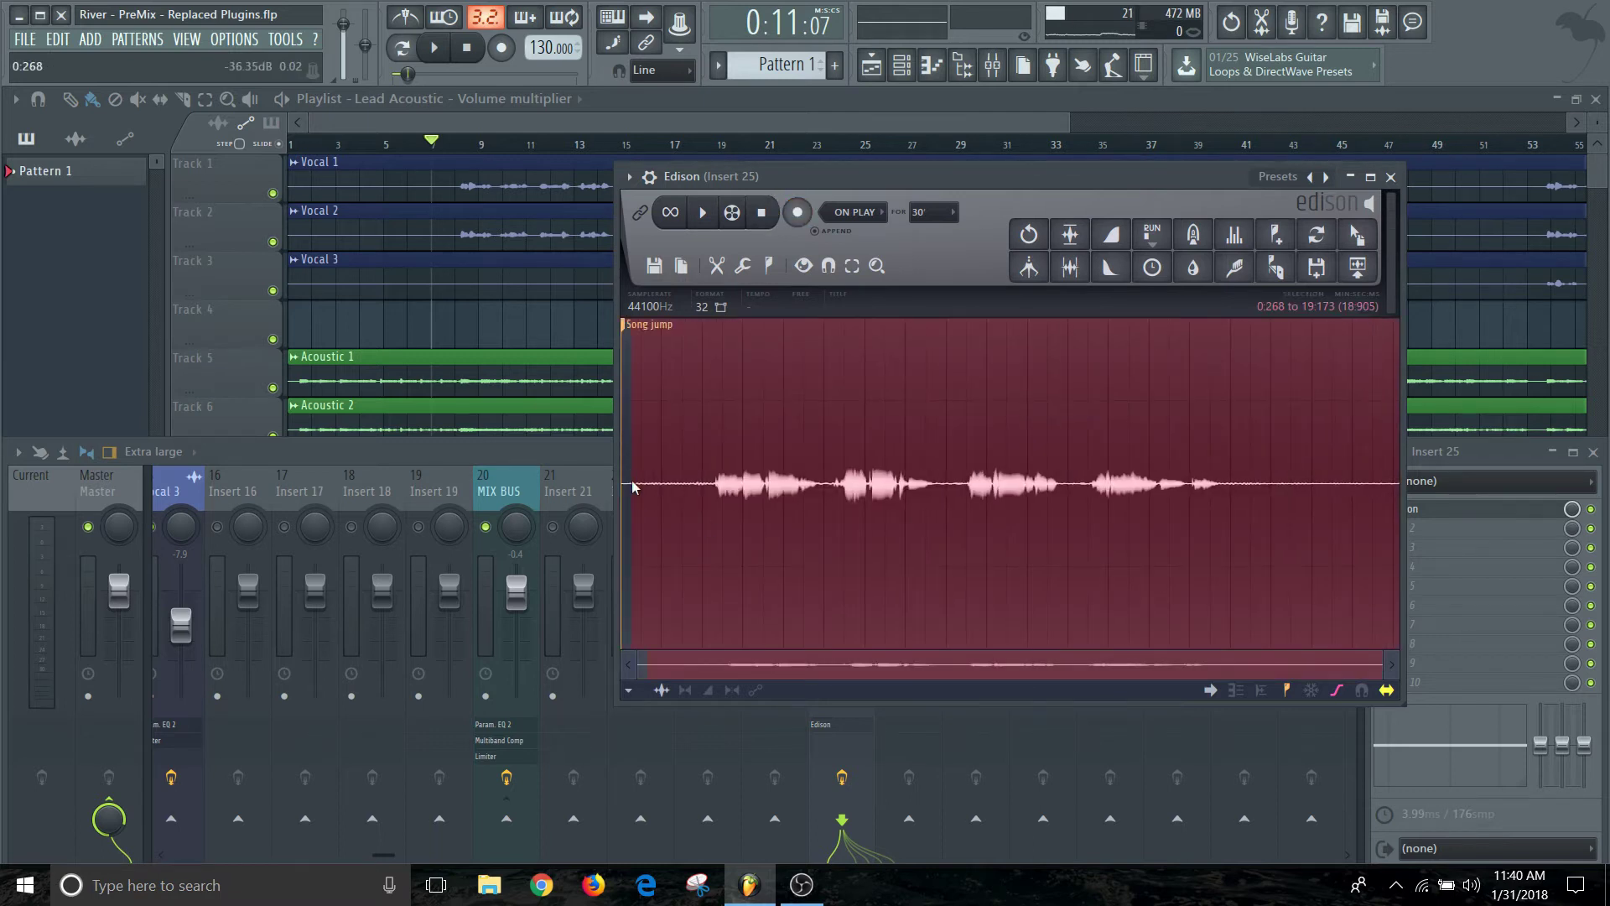
pyautogui.moveTo(635, 480); pyautogui.dragTo(685, 487)
pyautogui.click(685, 487)
pyautogui.press('space')
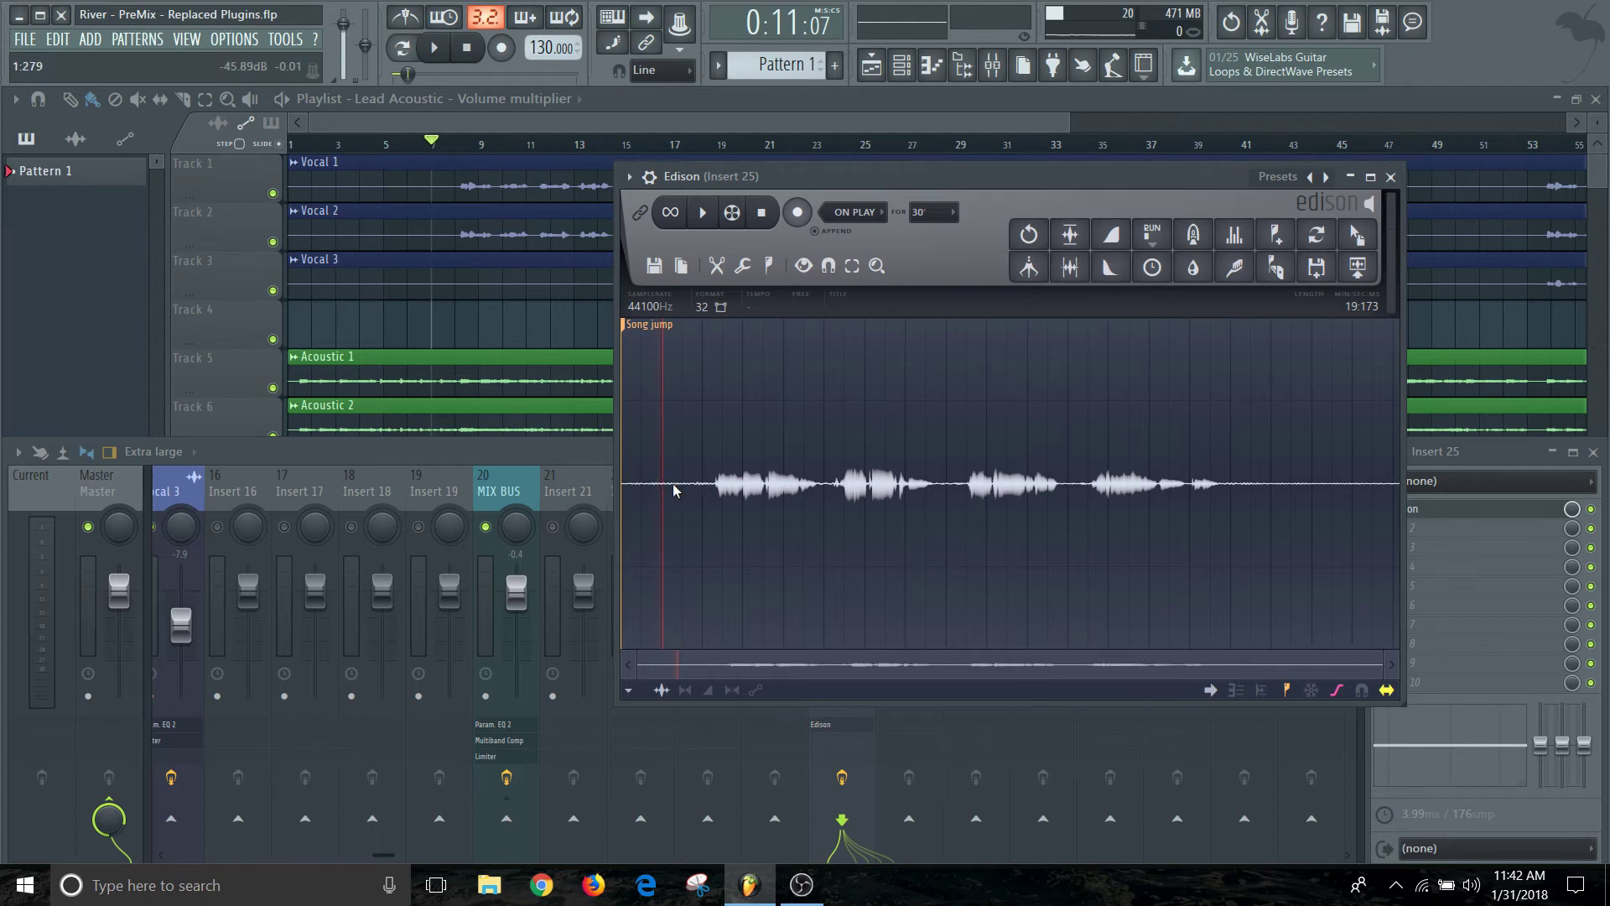
pyautogui.moveTo(685, 490); pyautogui.dragTo(635, 489)
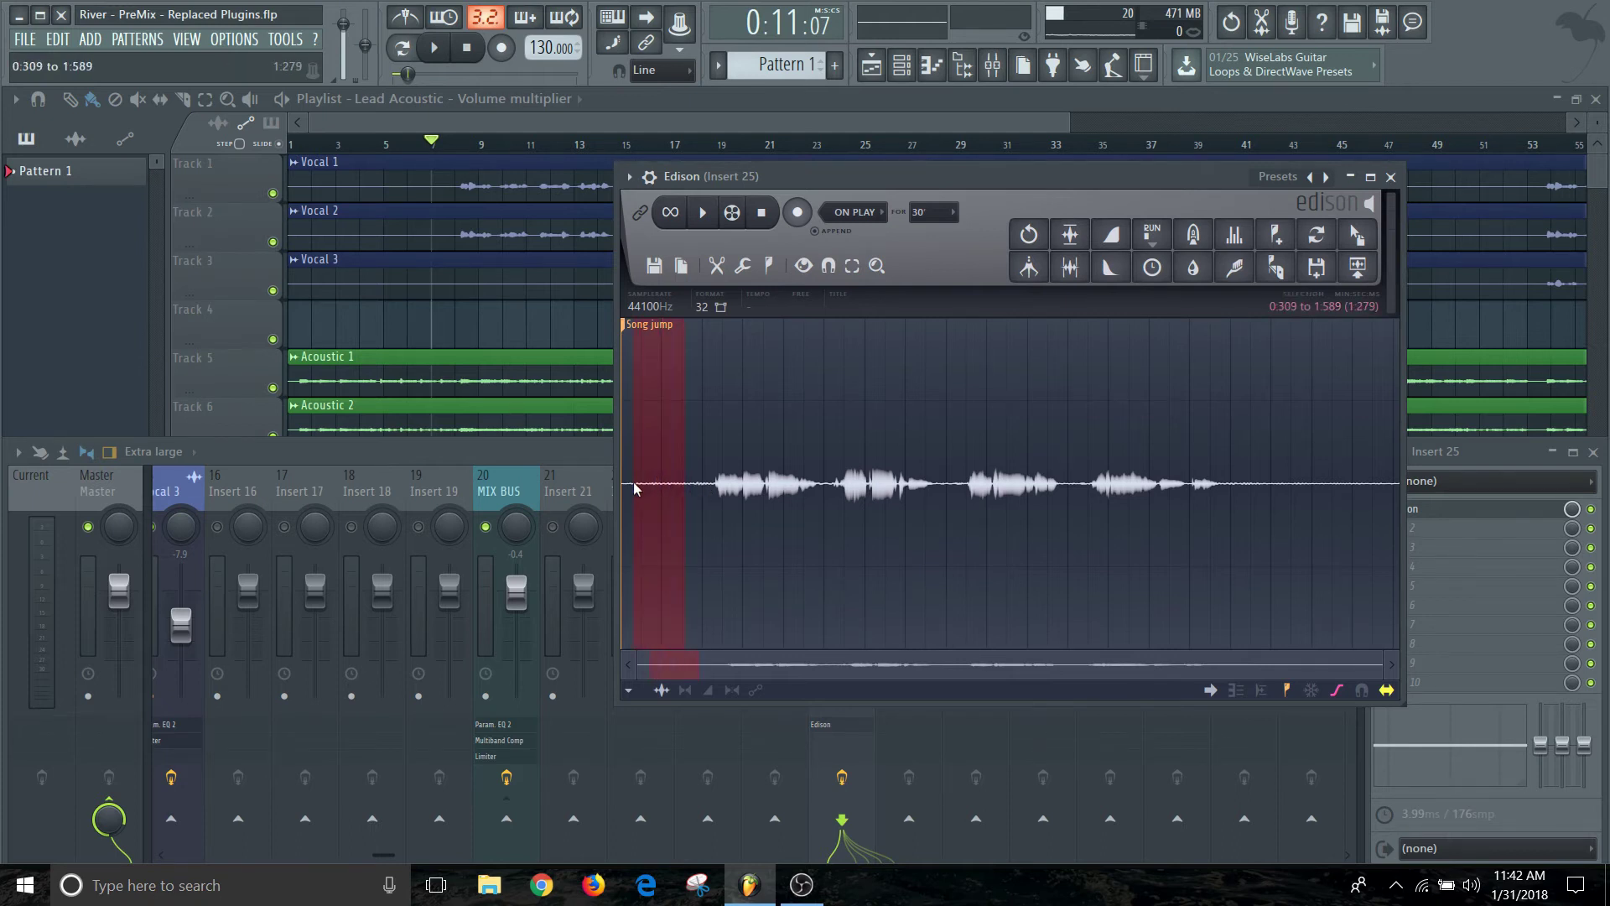
# - Capture a noise profile from the selected lead-in, then clear the selection
pyautogui.click(745, 269)
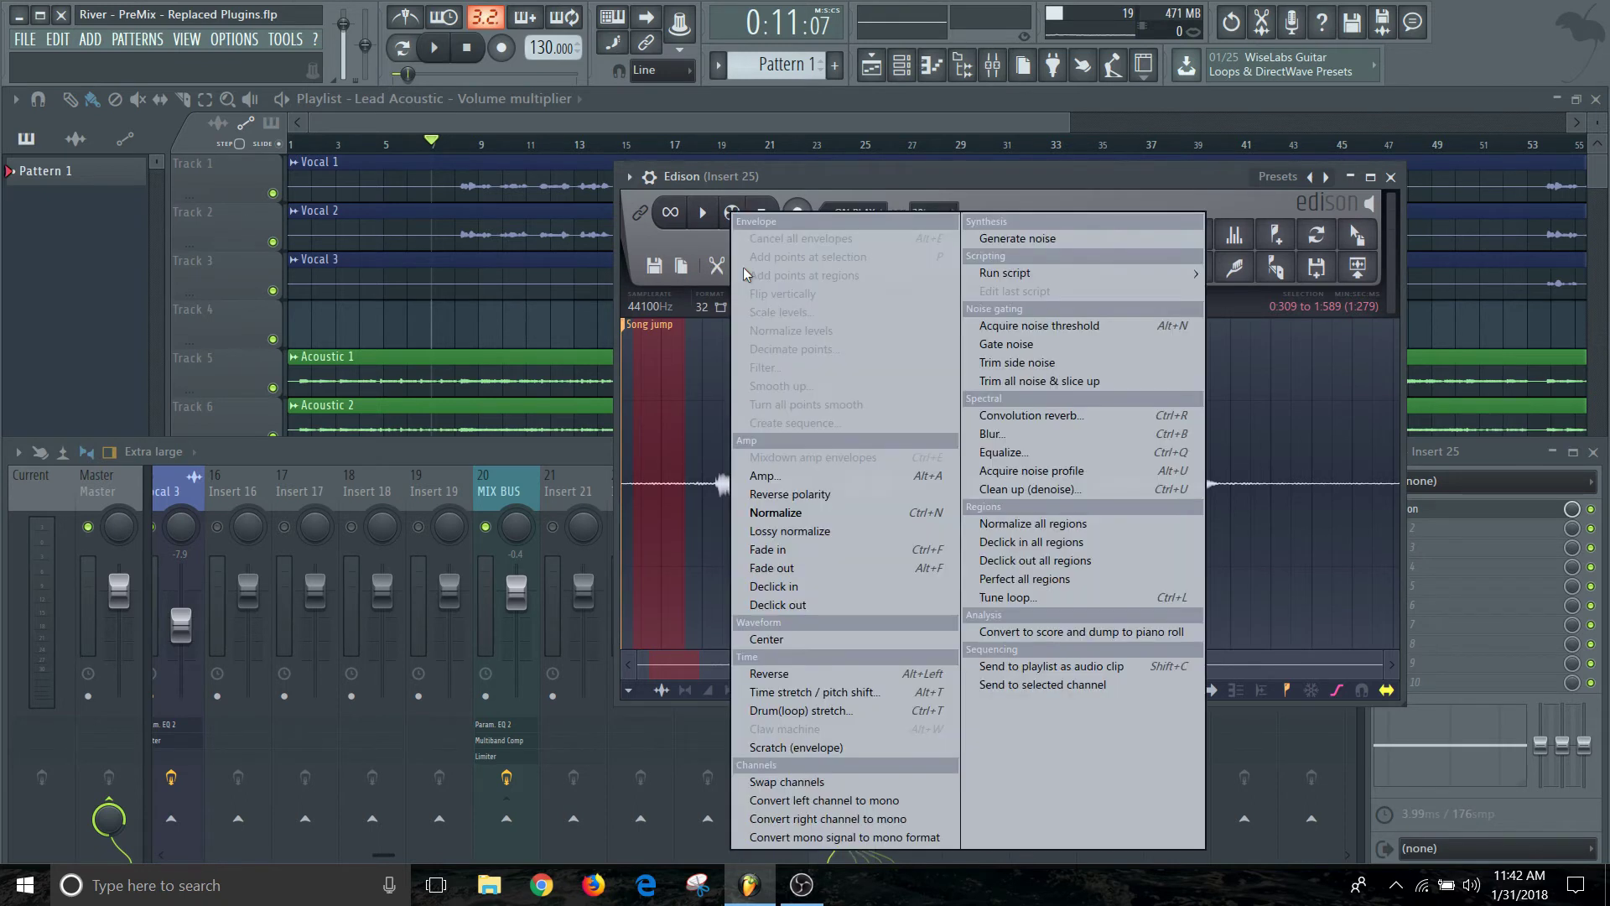
pyautogui.click(1043, 478)
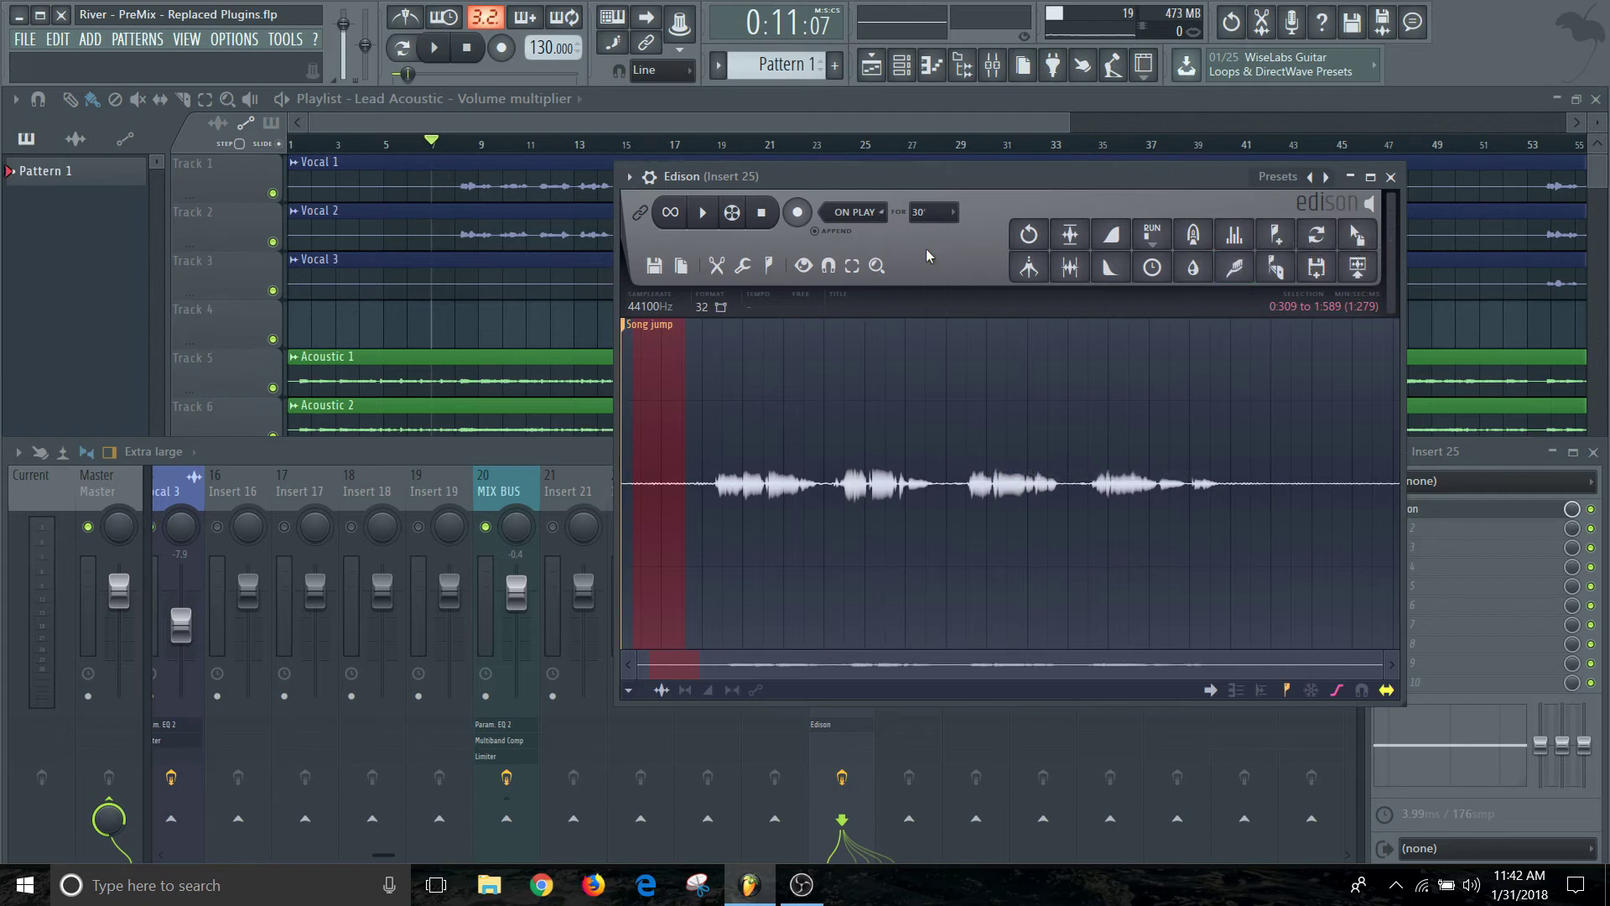
pyautogui.moveTo(668, 375); pyautogui.dragTo(671, 376)
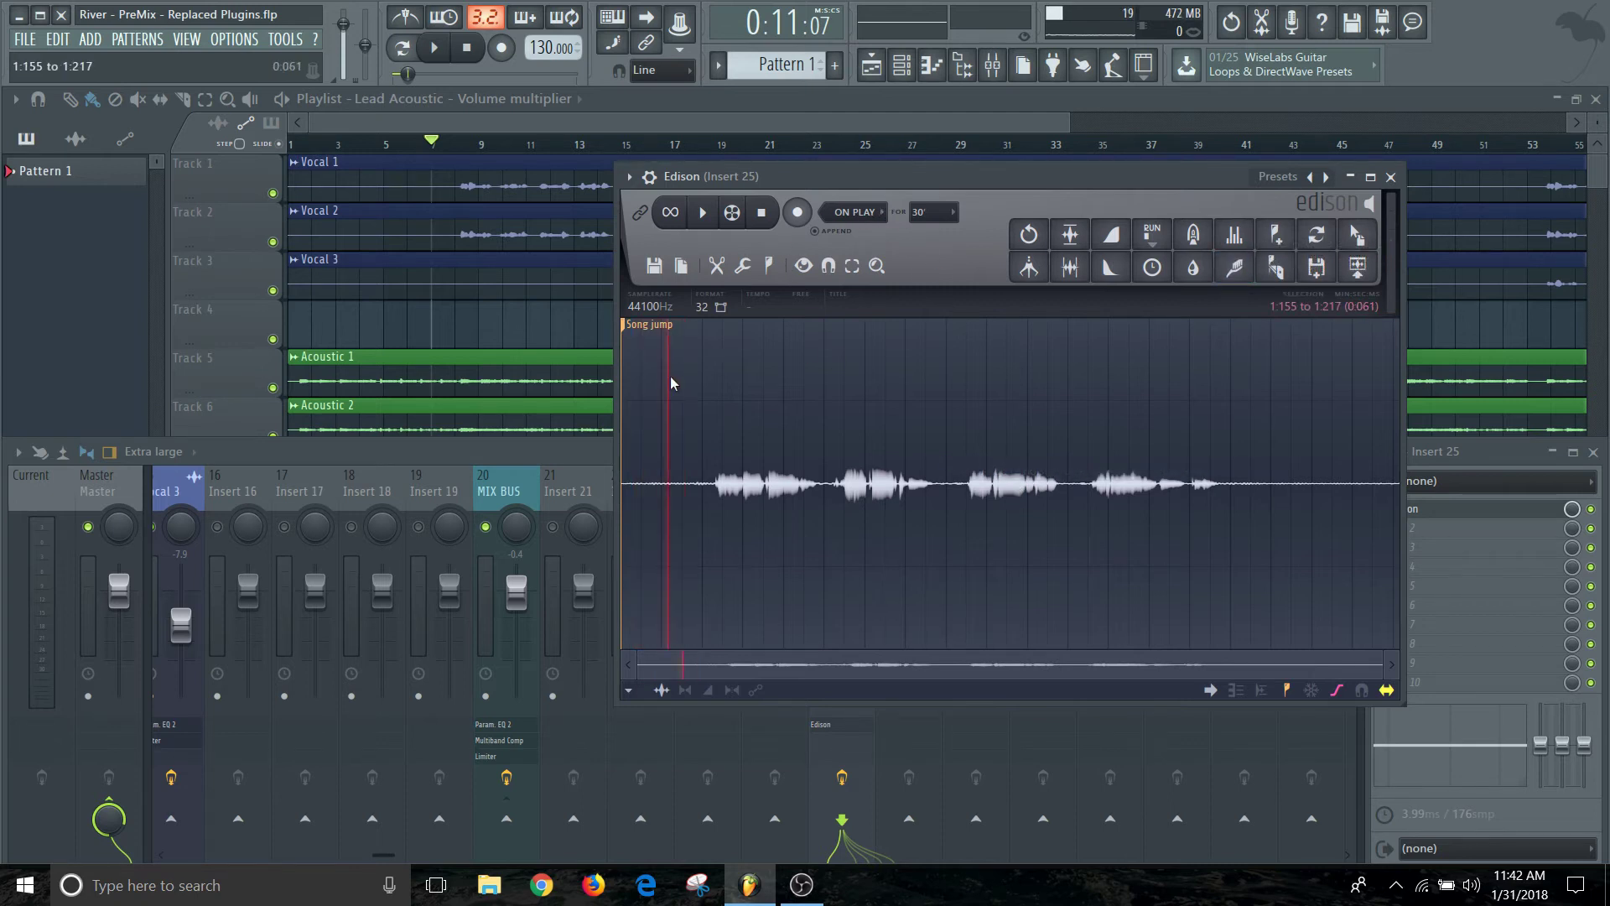
pyautogui.click(671, 378)
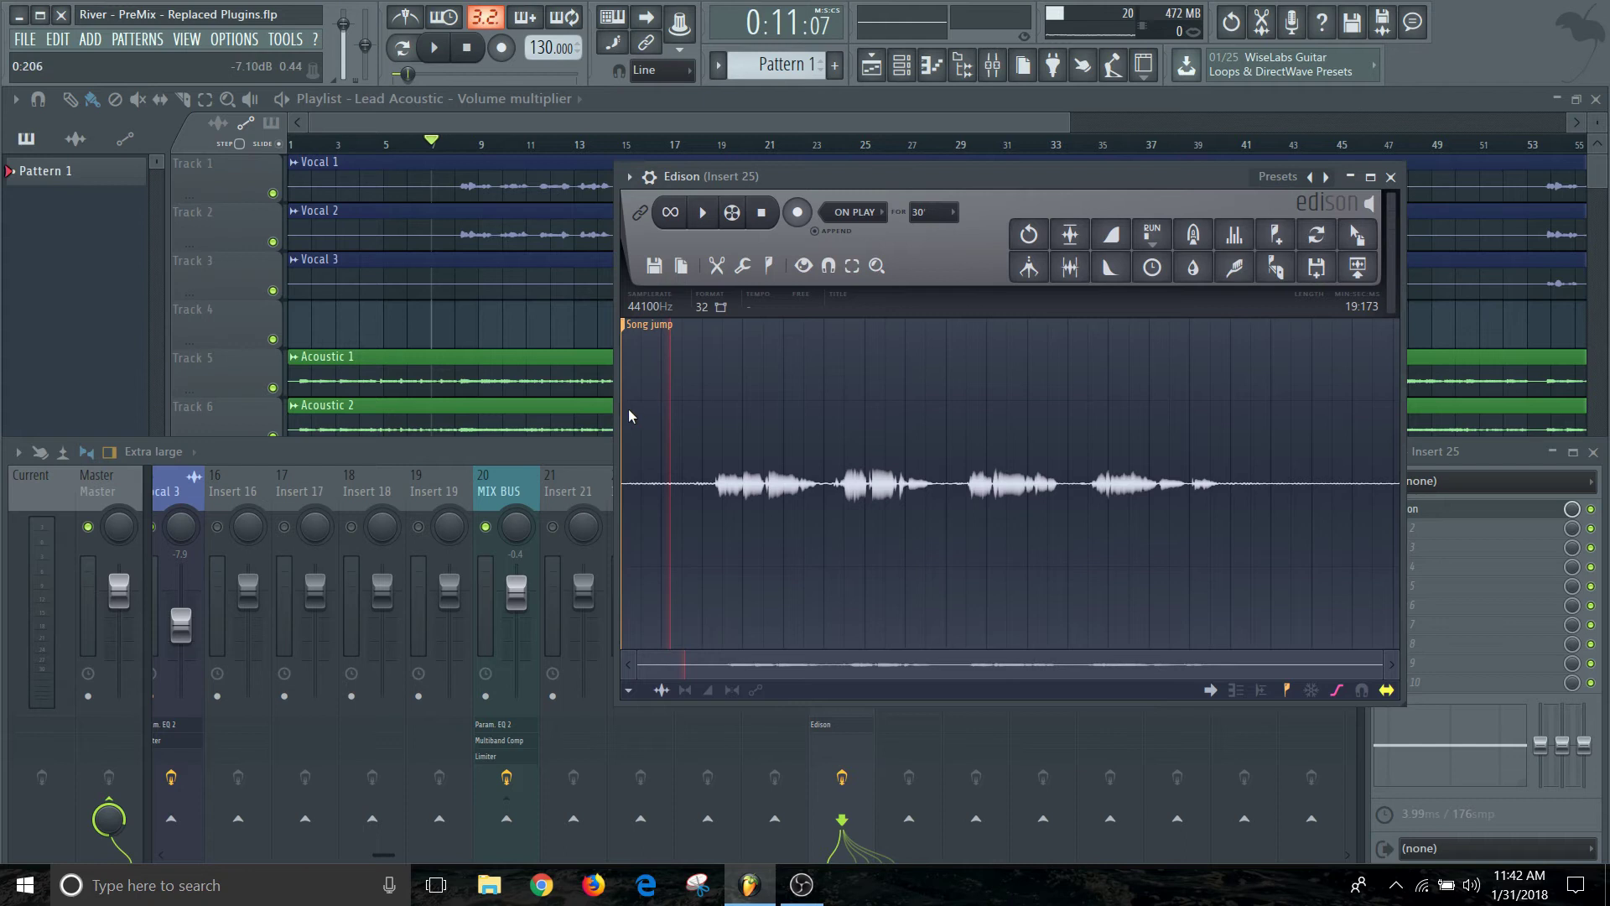
# - Select the whole recording and choose Clean up (denoise) from Edison's tools
pyautogui.moveTo(631, 417); pyautogui.dragTo(1426, 419)
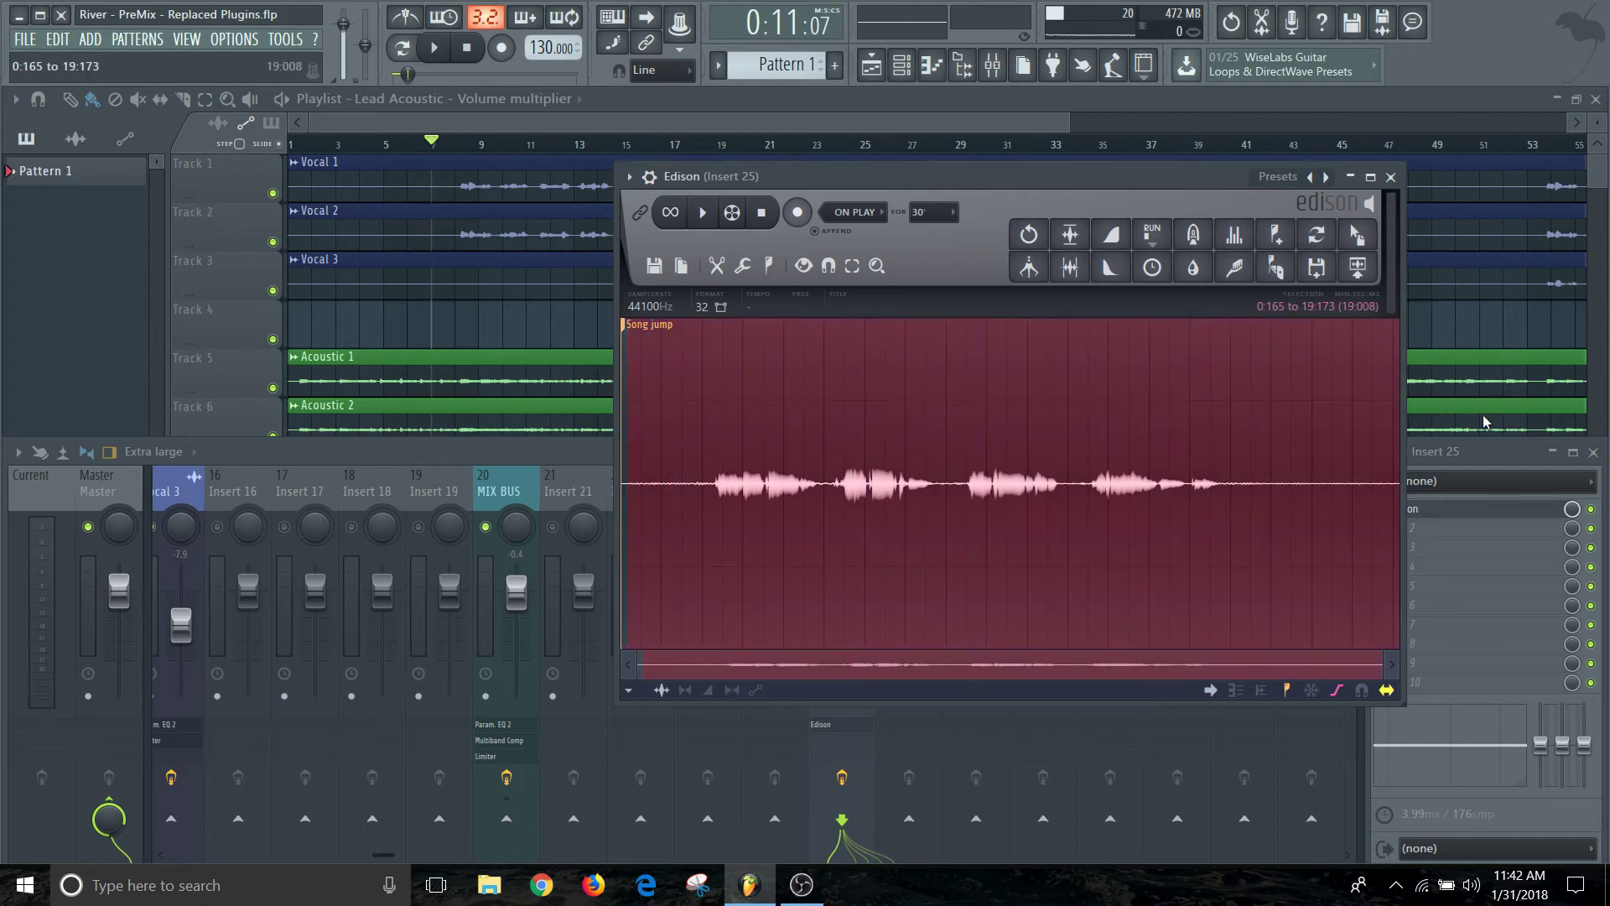
pyautogui.doubleClick(668, 463)
pyautogui.click(744, 266)
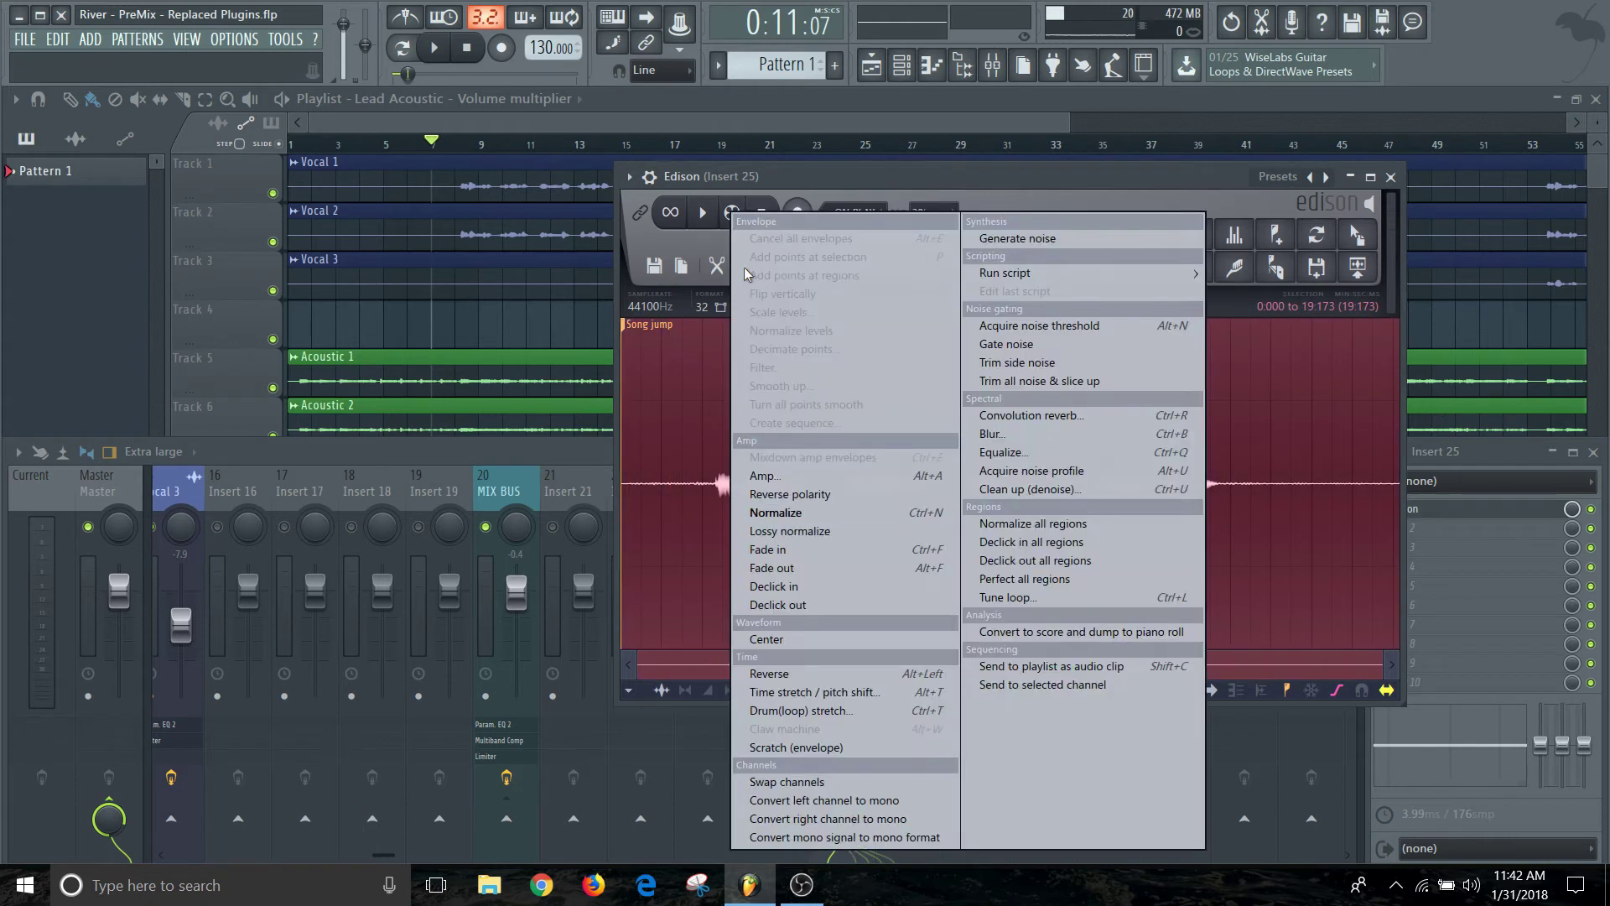
pyautogui.click(1013, 491)
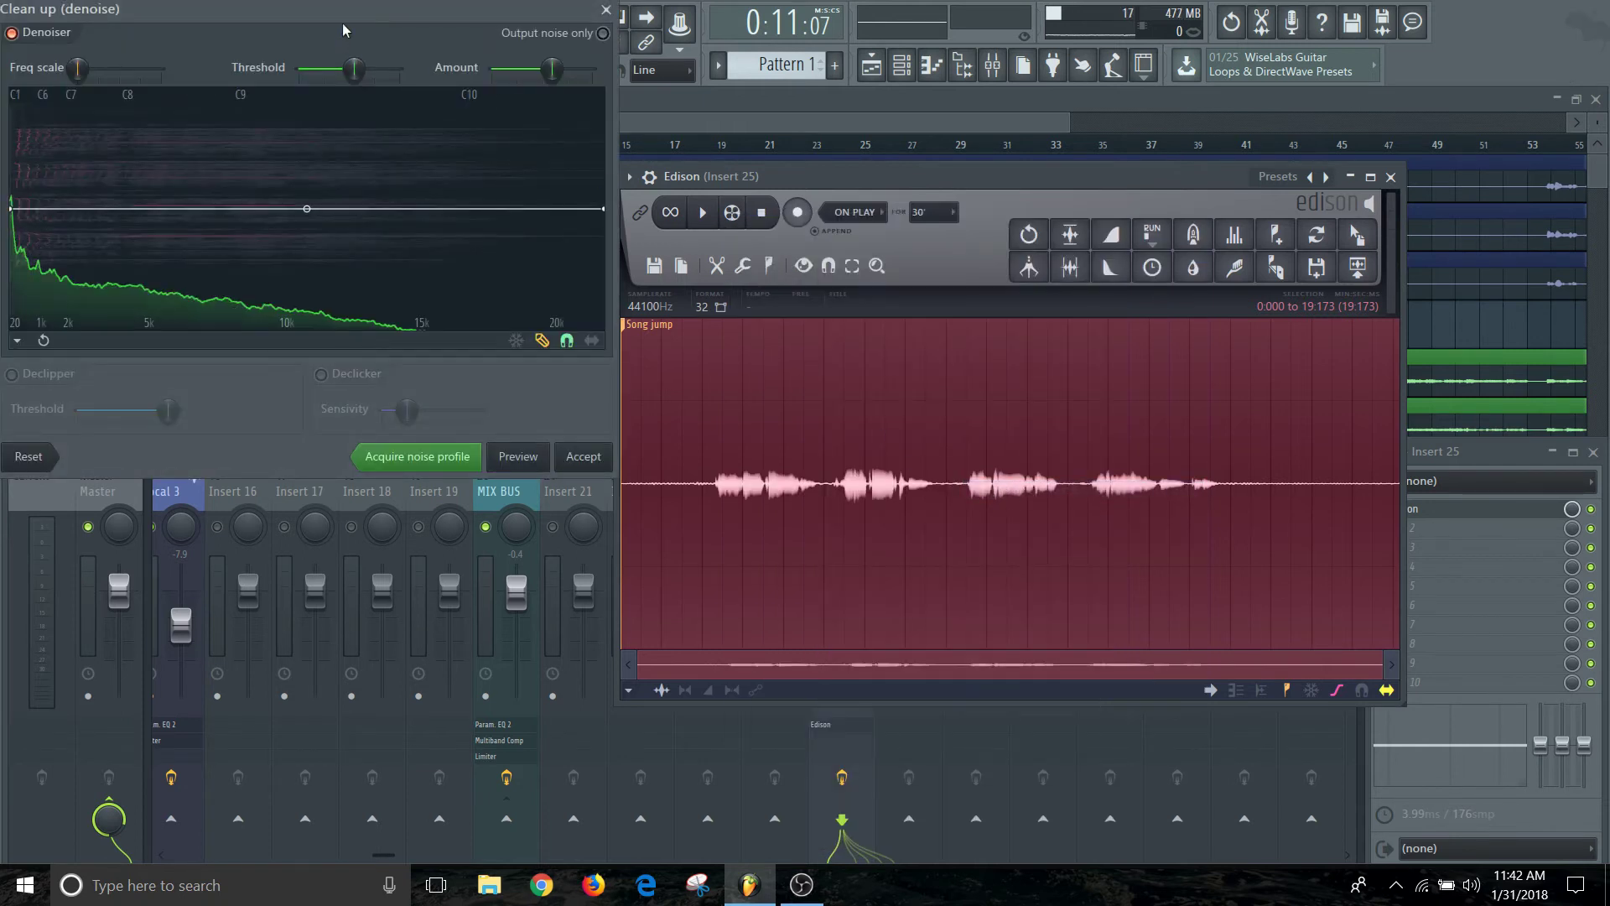
# - Accept the Clean up (denoise) settings to denoise the entire vocal take
pyautogui.moveTo(343, 31); pyautogui.dragTo(804, 330)
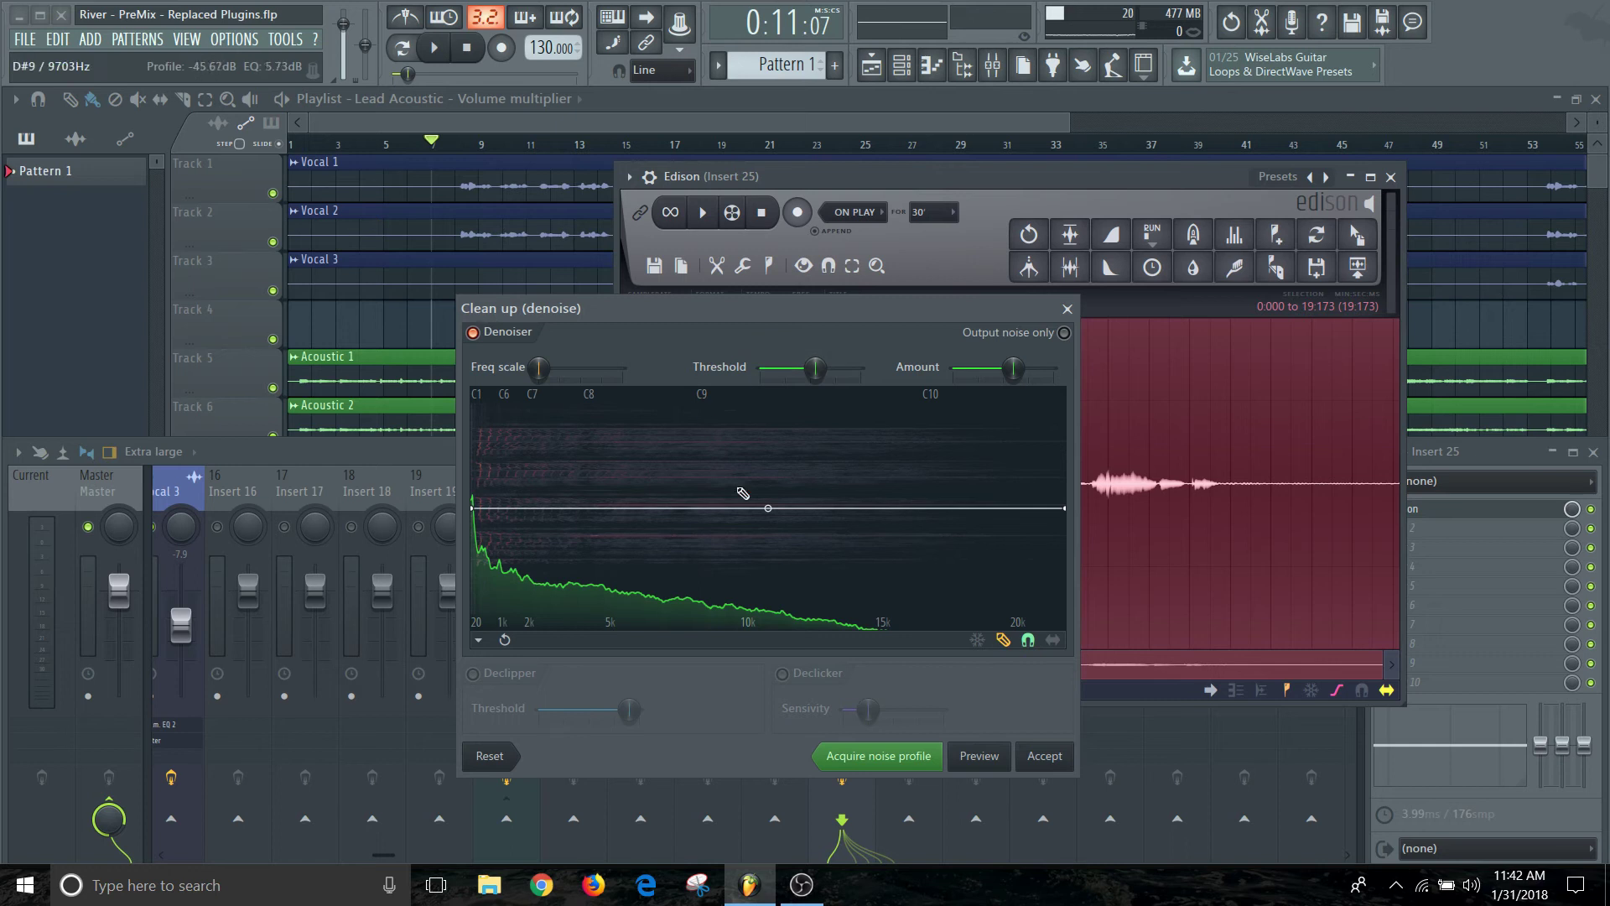
pyautogui.click(1044, 755)
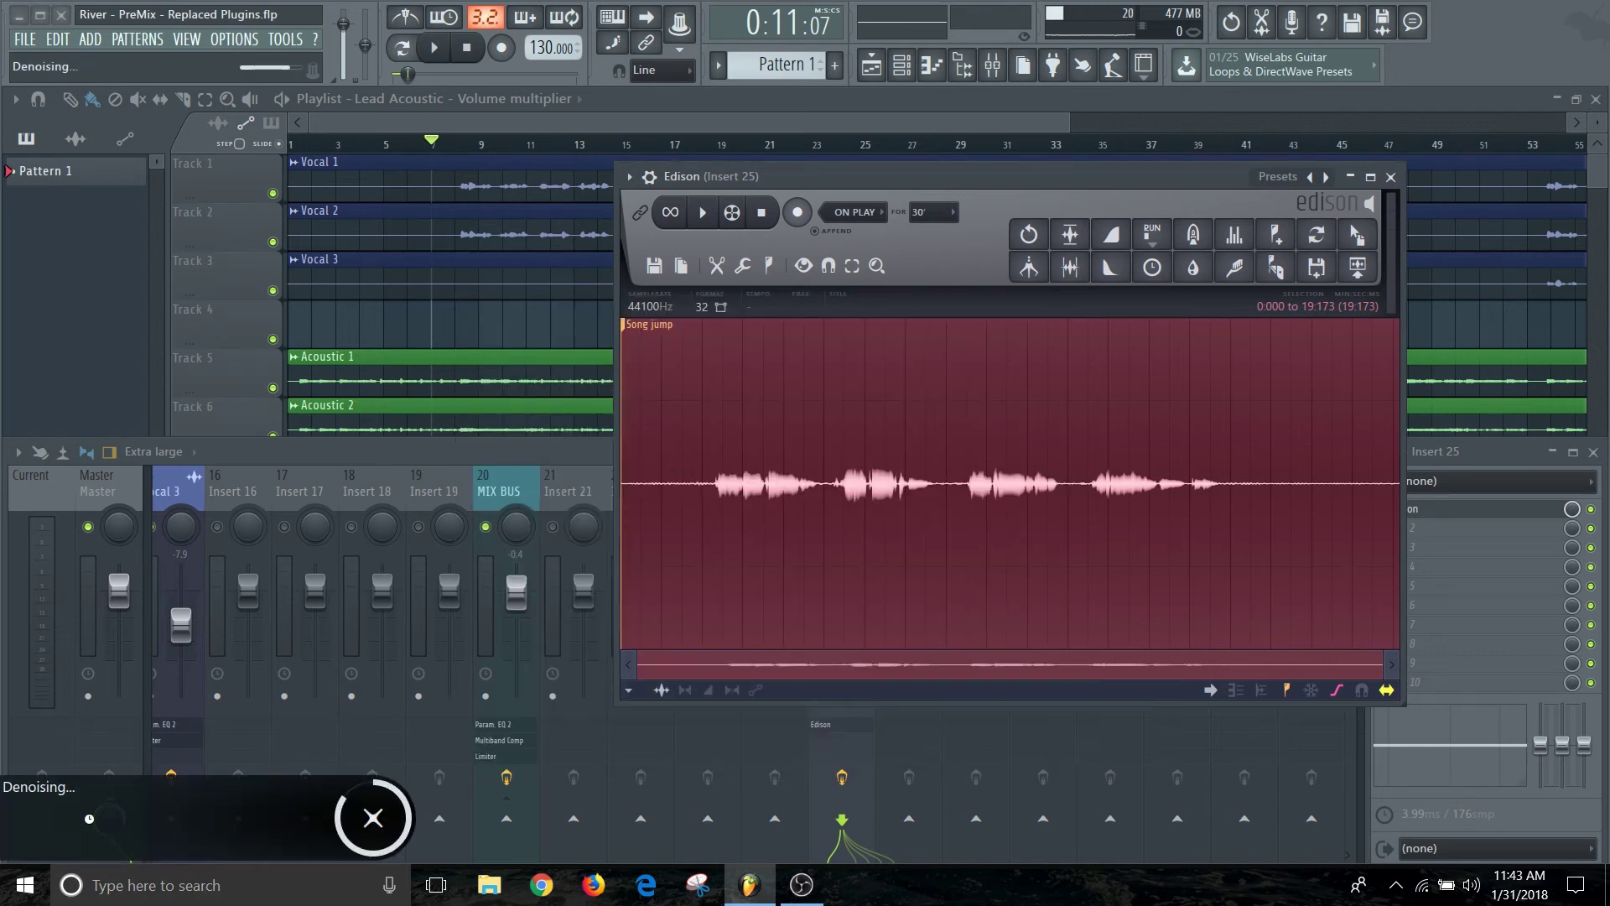
# - Clear the waveform selection, return to the sample start, and bring up Edison's file menu
pyautogui.rightClick(682, 485)
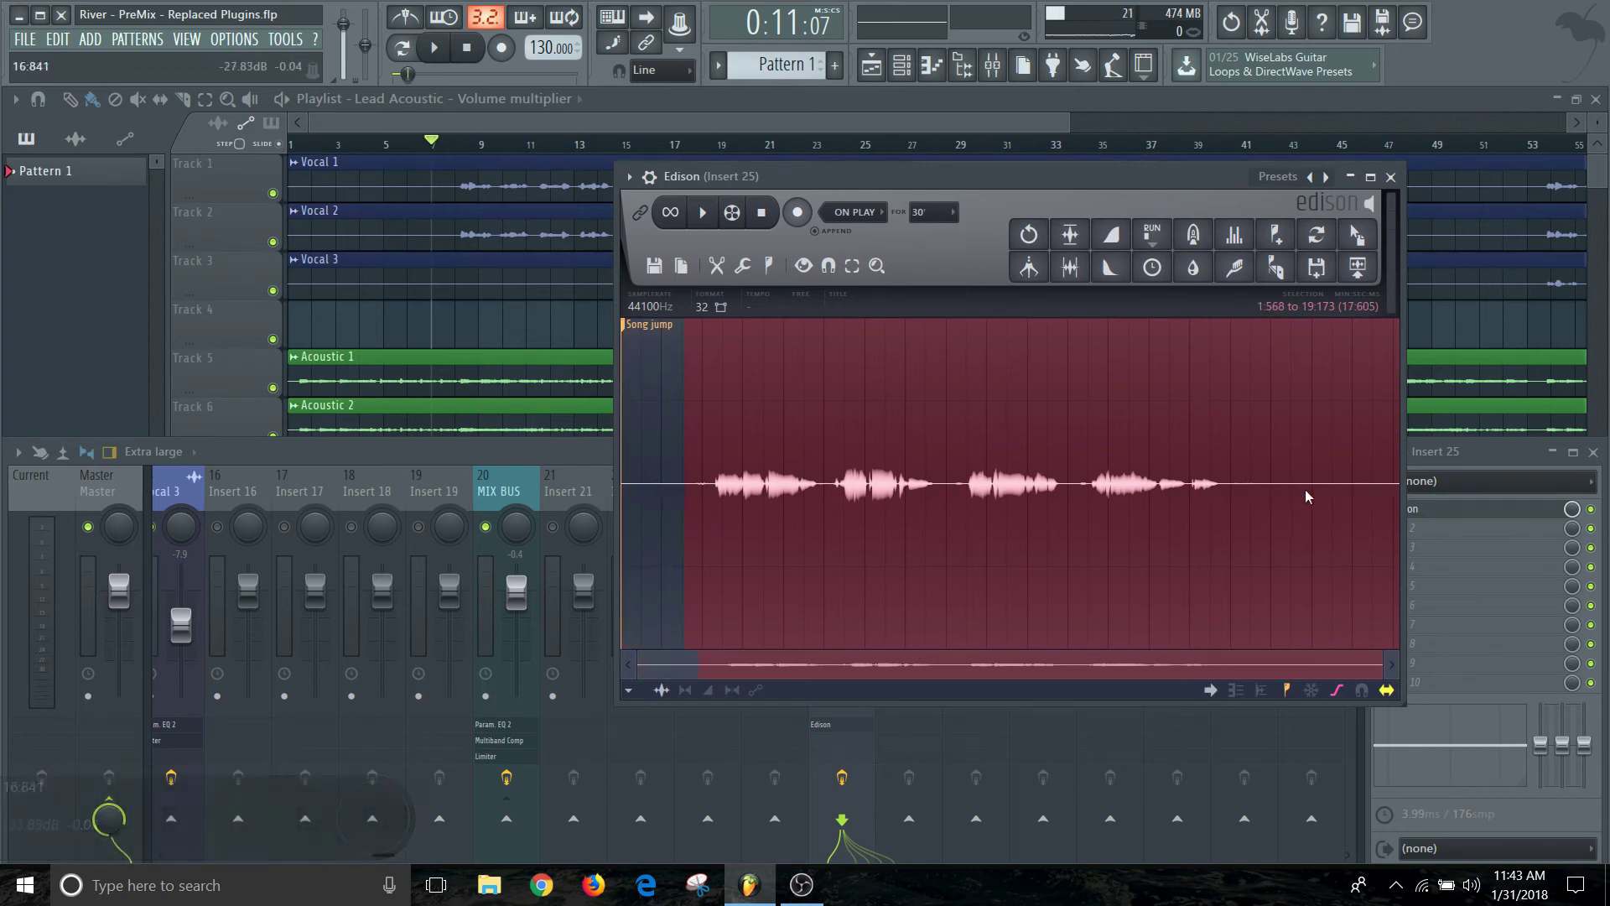
pyautogui.click(679, 486)
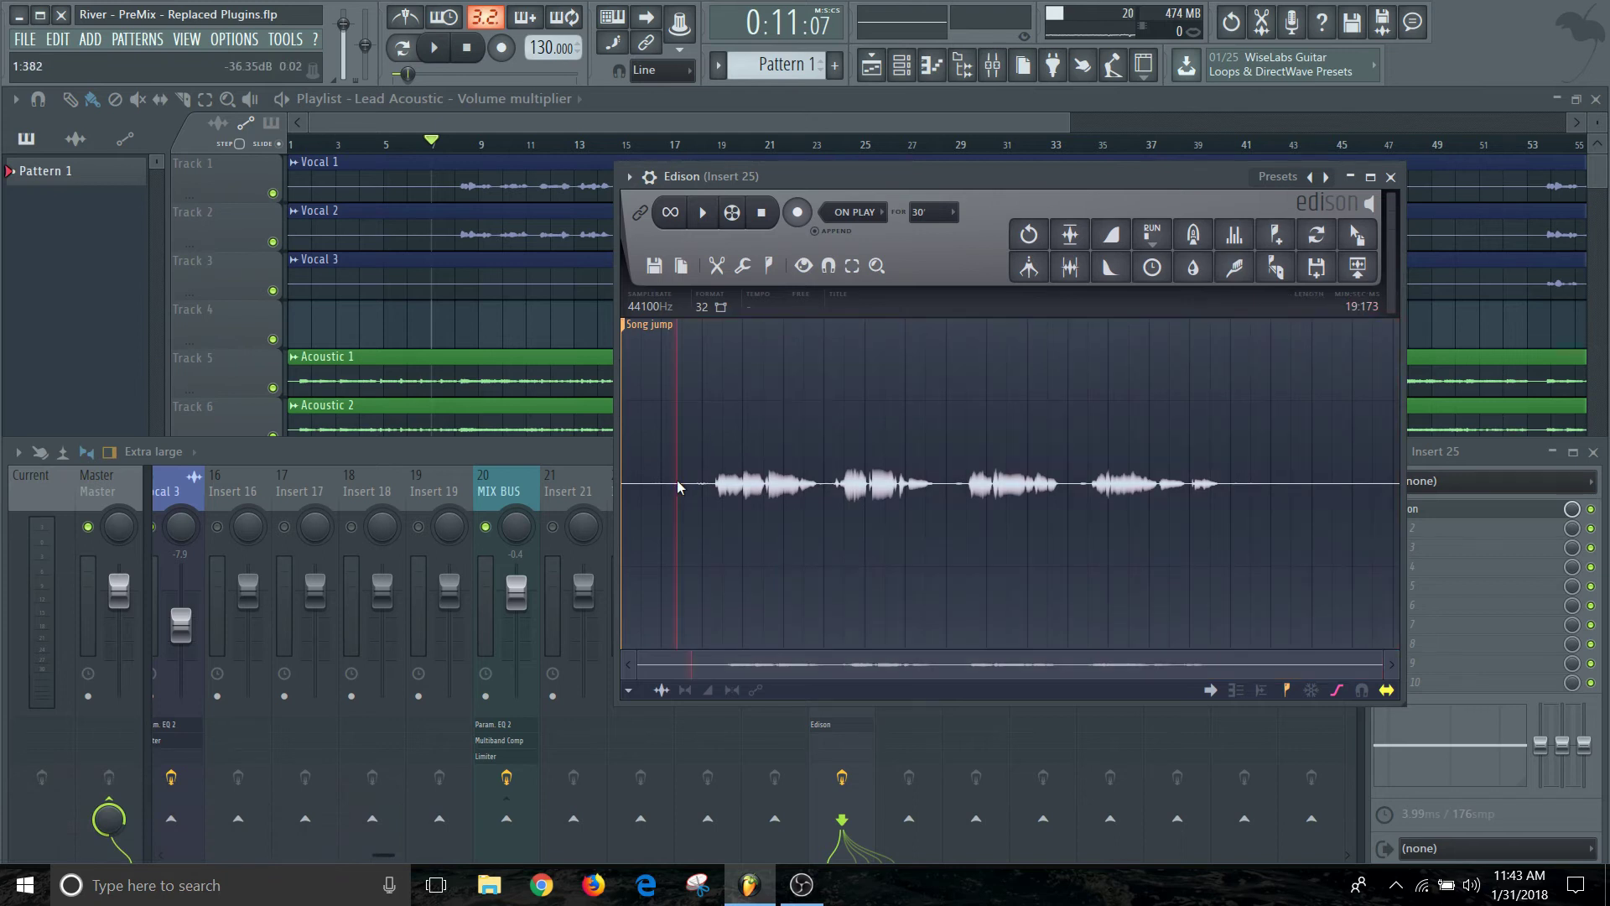
pyautogui.click(625, 481)
pyautogui.click(658, 268)
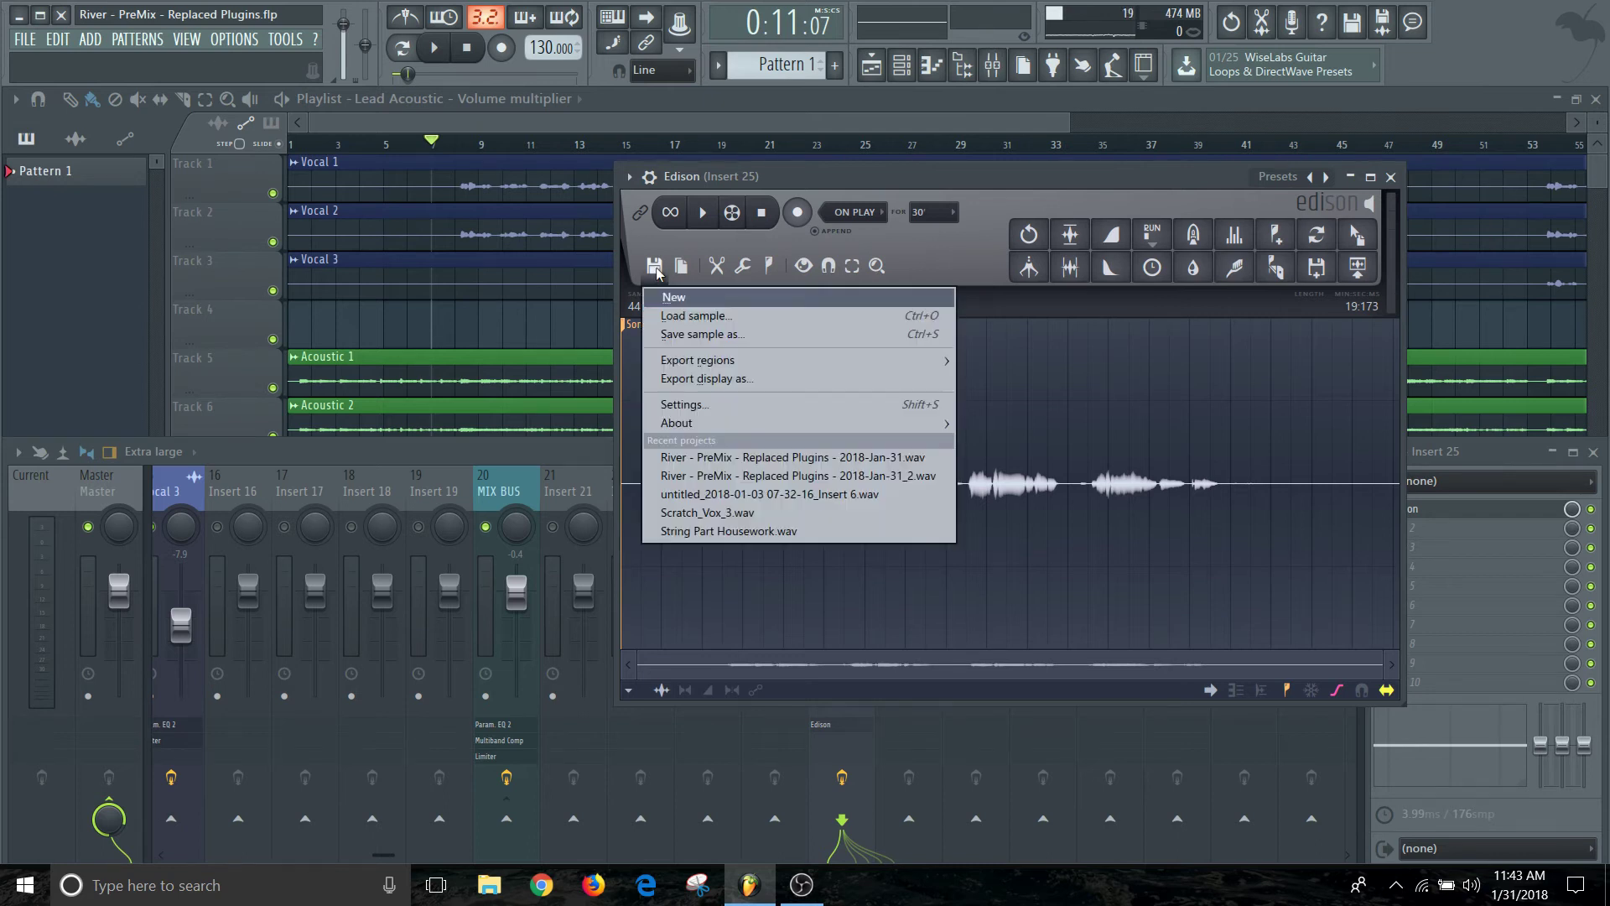
# - Save the denoised take as the WAV sample 'BGV_Verse 1'
pyautogui.click(655, 267)
pyautogui.click(671, 335)
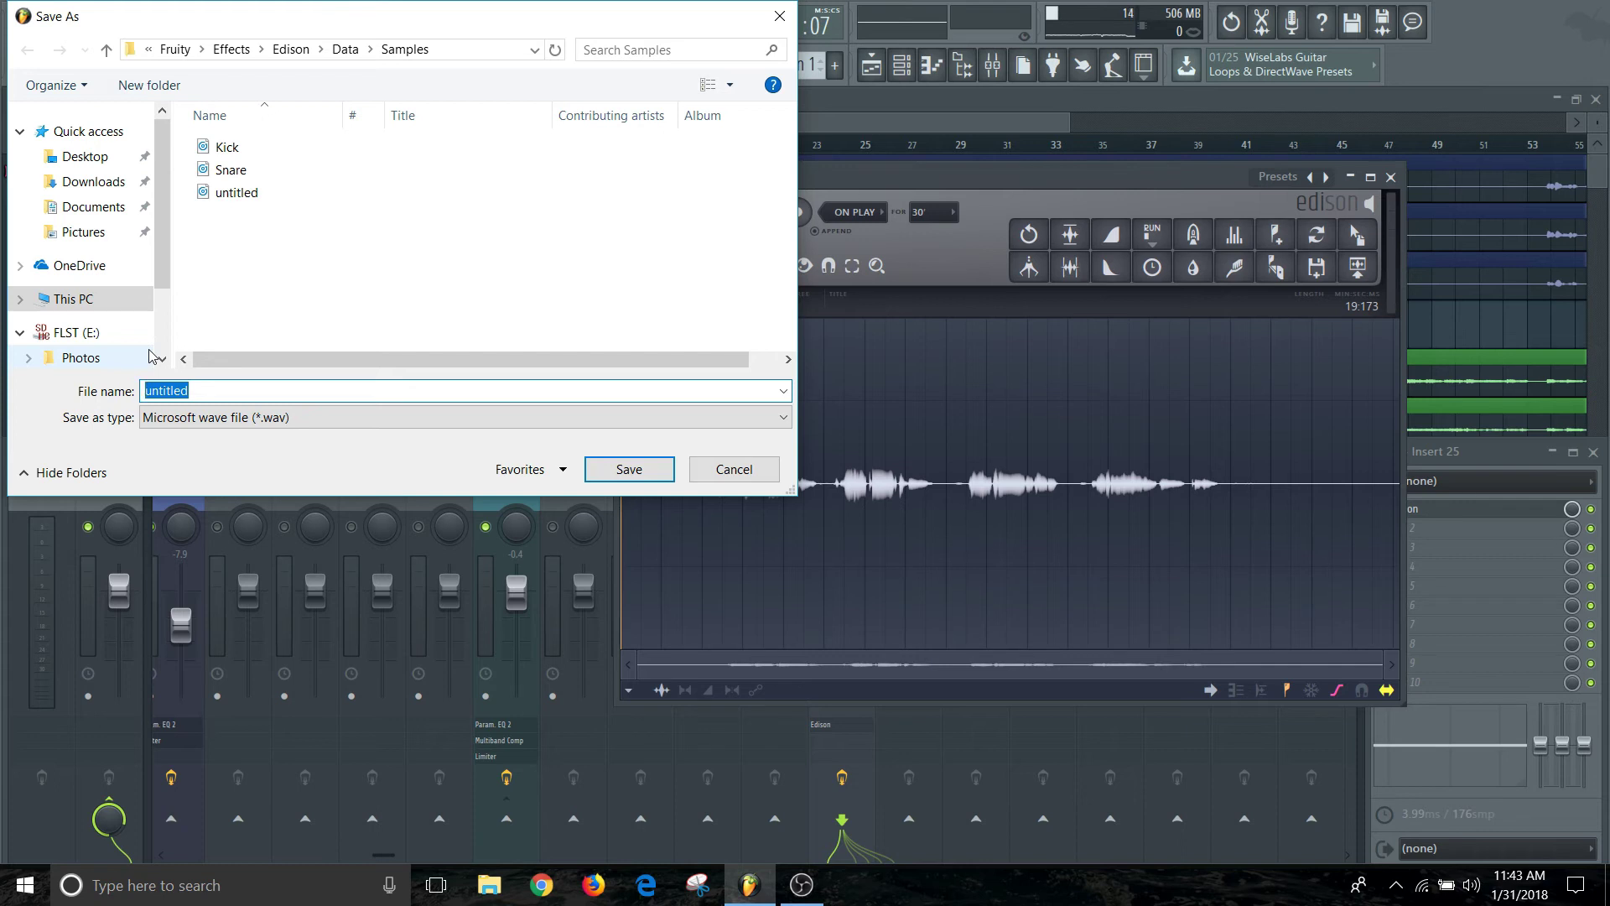
pyautogui.write('BGV_Verse 1')
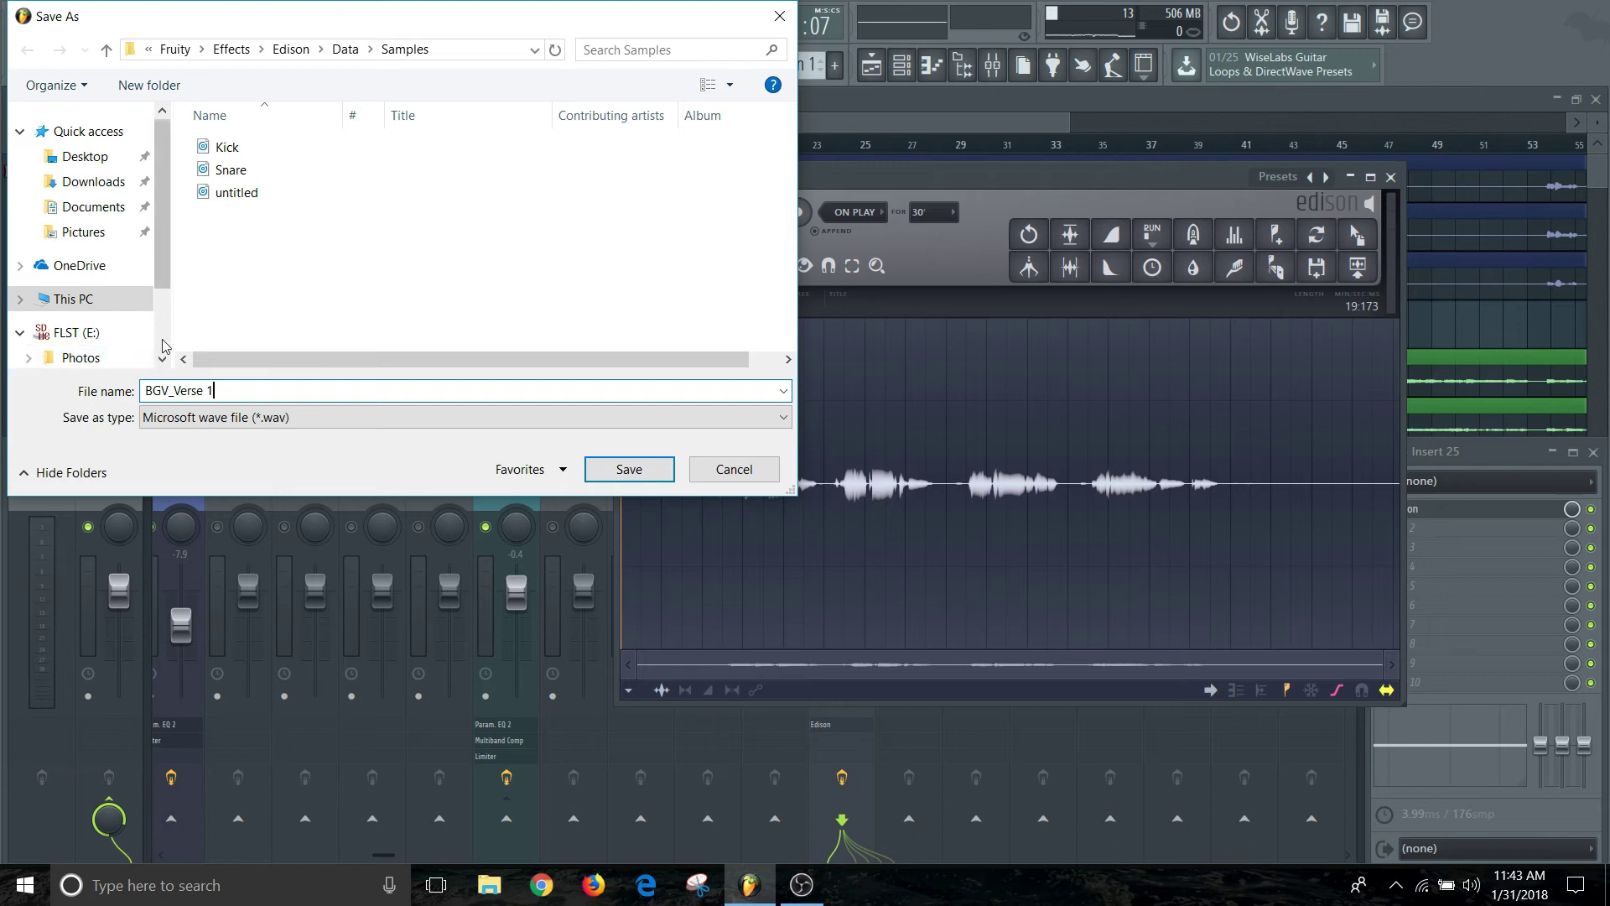
pyautogui.click(629, 469)
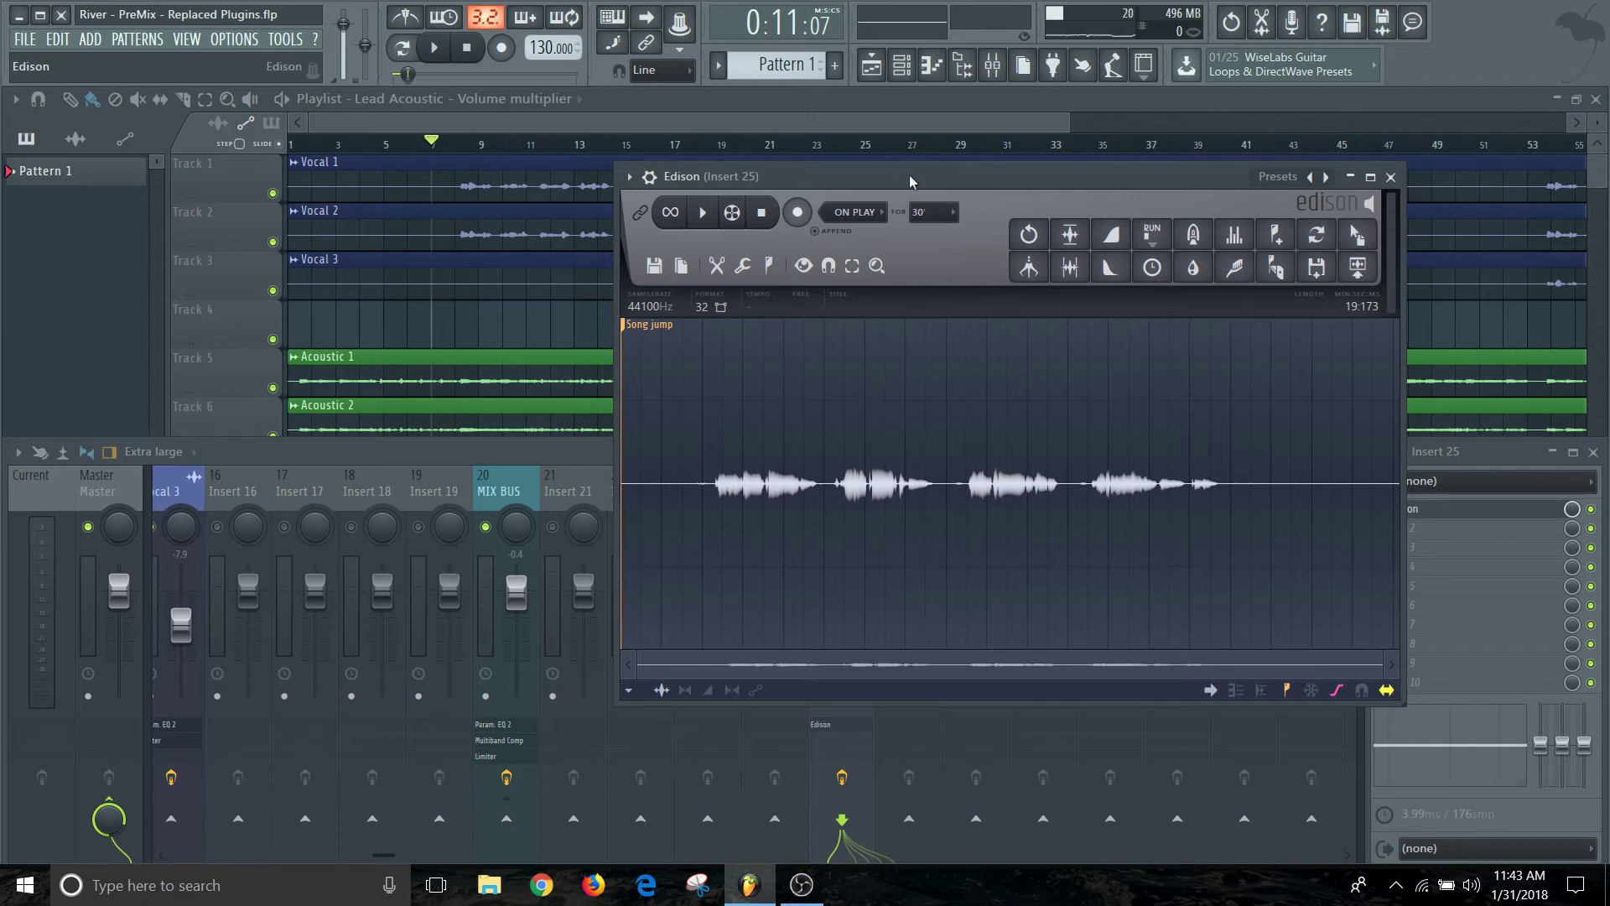
pyautogui.moveTo(914, 176); pyautogui.dragTo(647, 333)
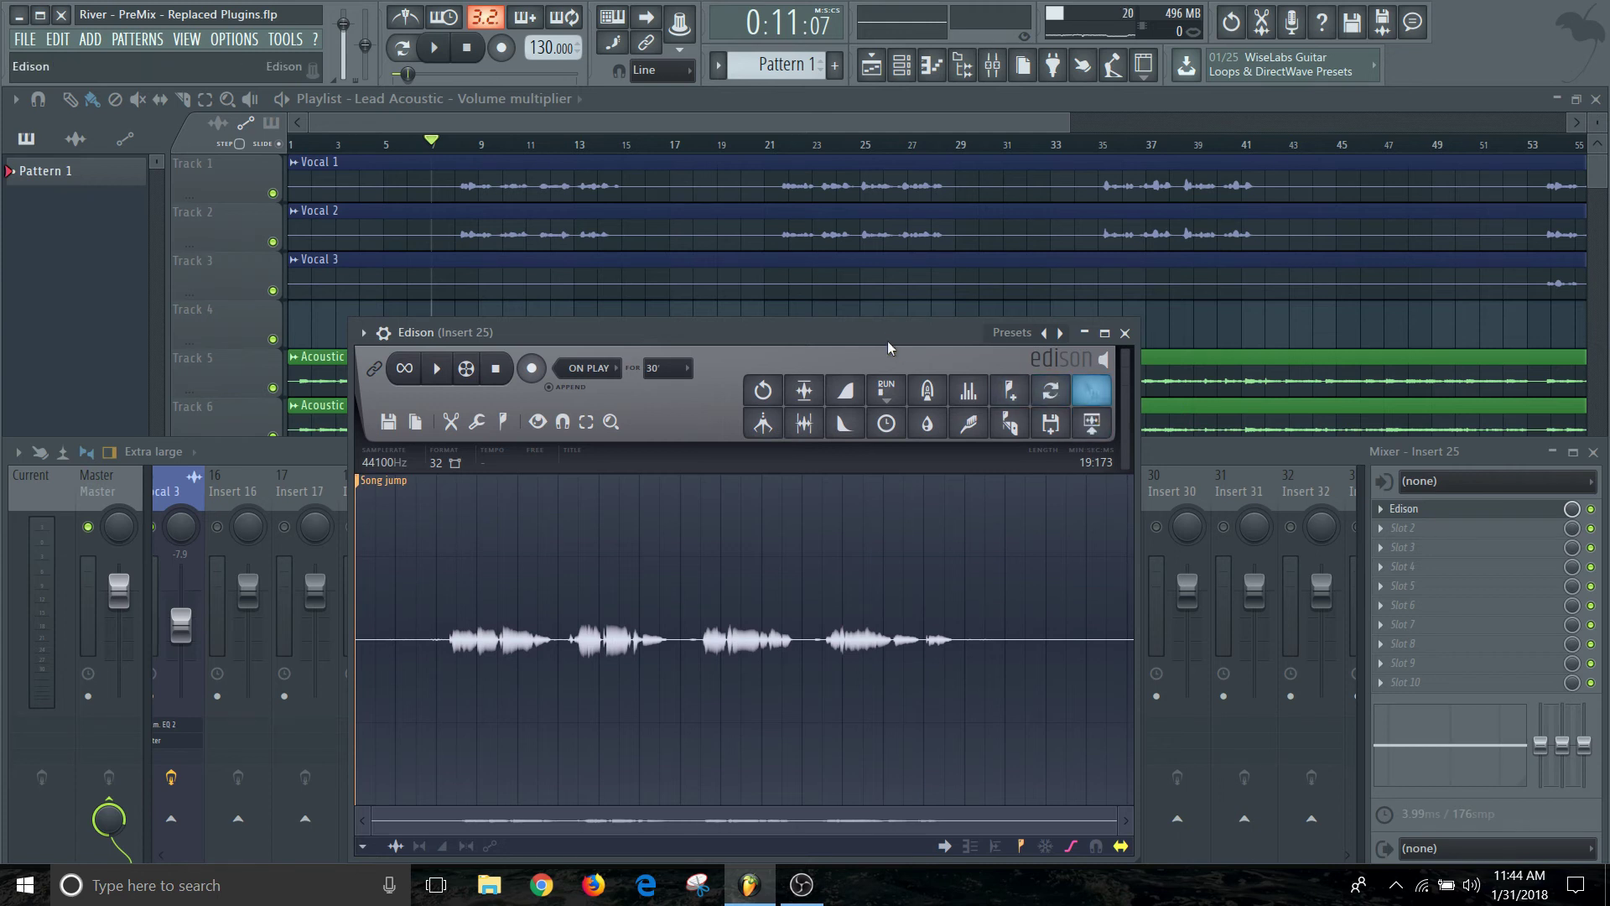
# - Drop BGV_Verse 1 onto playlist Track 4 at bar 7 and color the clip teal
pyautogui.moveTo(1092, 398); pyautogui.dragTo(439, 323)
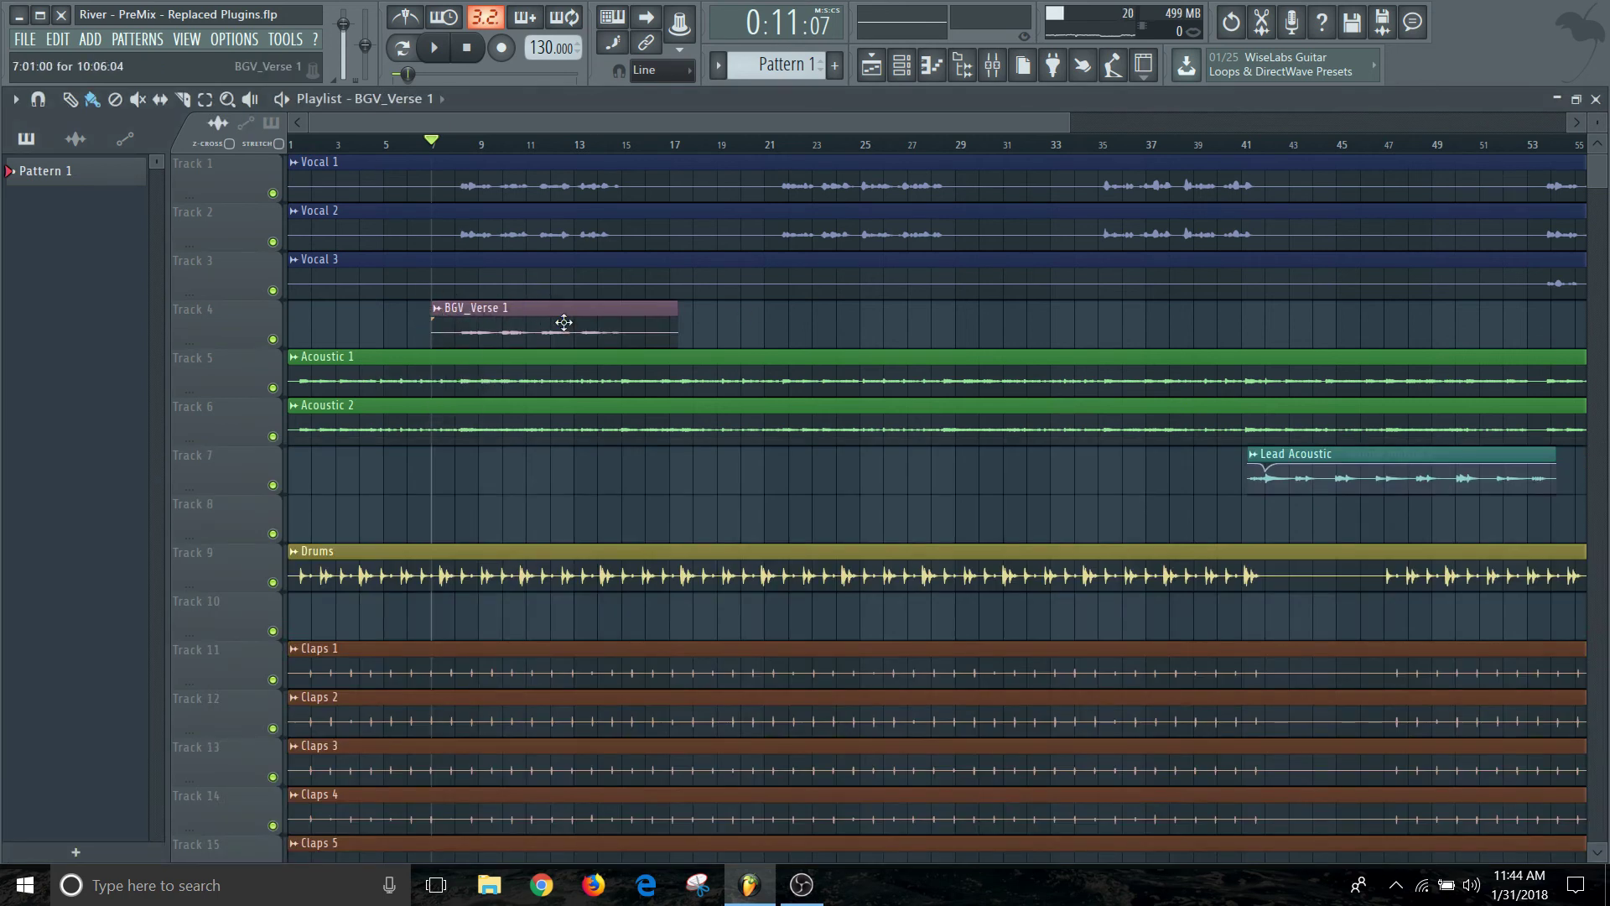
pyautogui.click(438, 310)
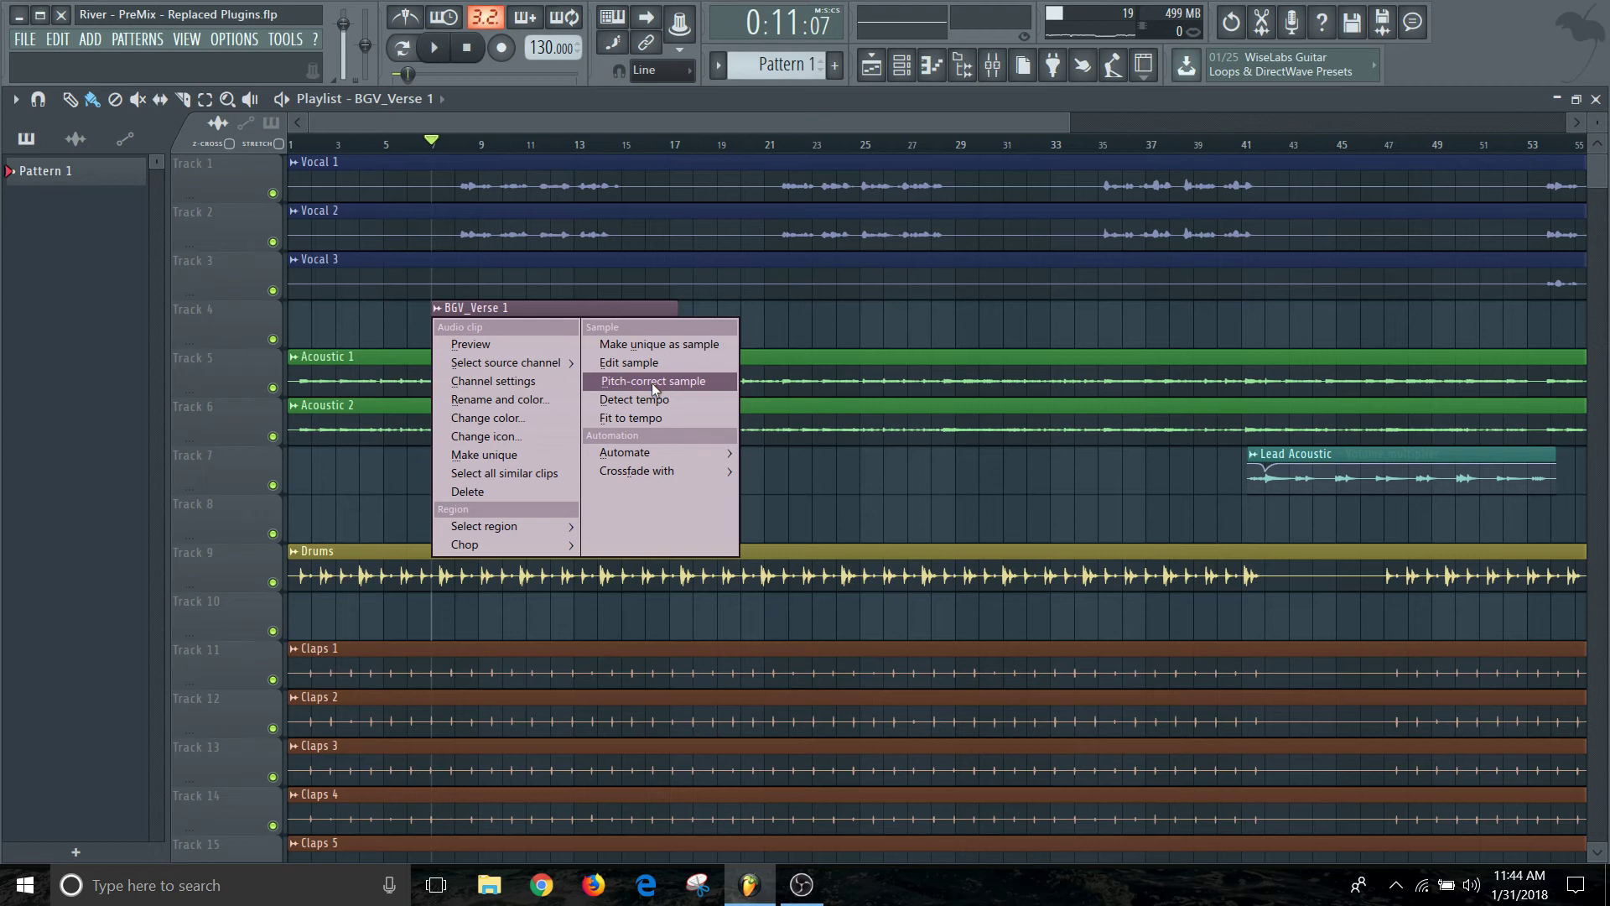
pyautogui.click(540, 400)
pyautogui.click(530, 390)
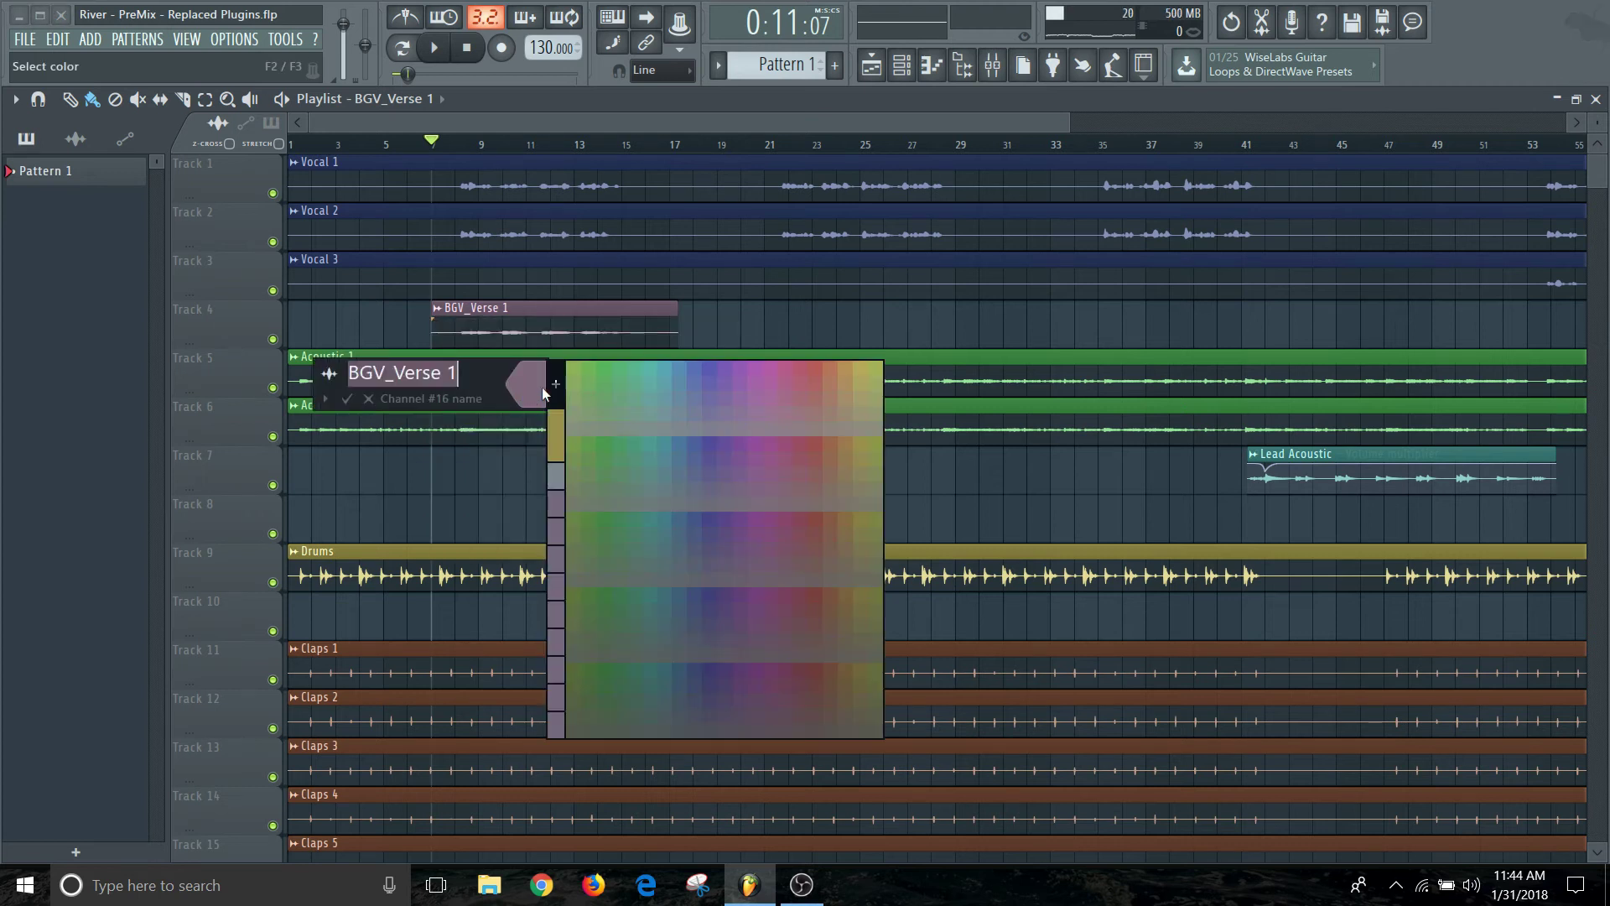
pyautogui.click(662, 384)
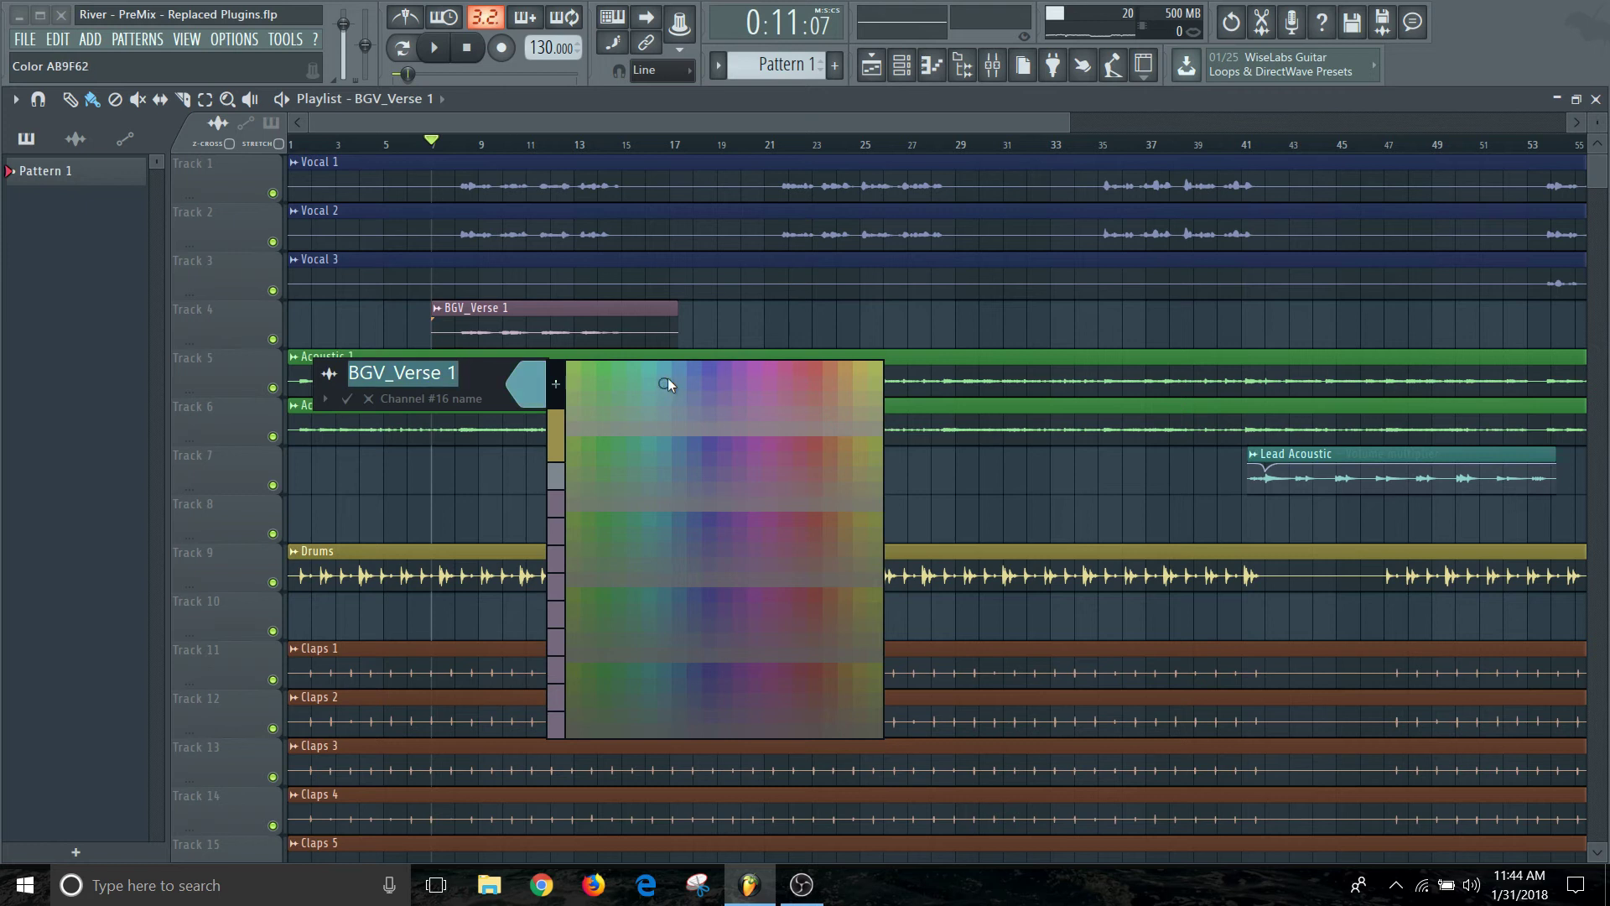
pyautogui.click(667, 373)
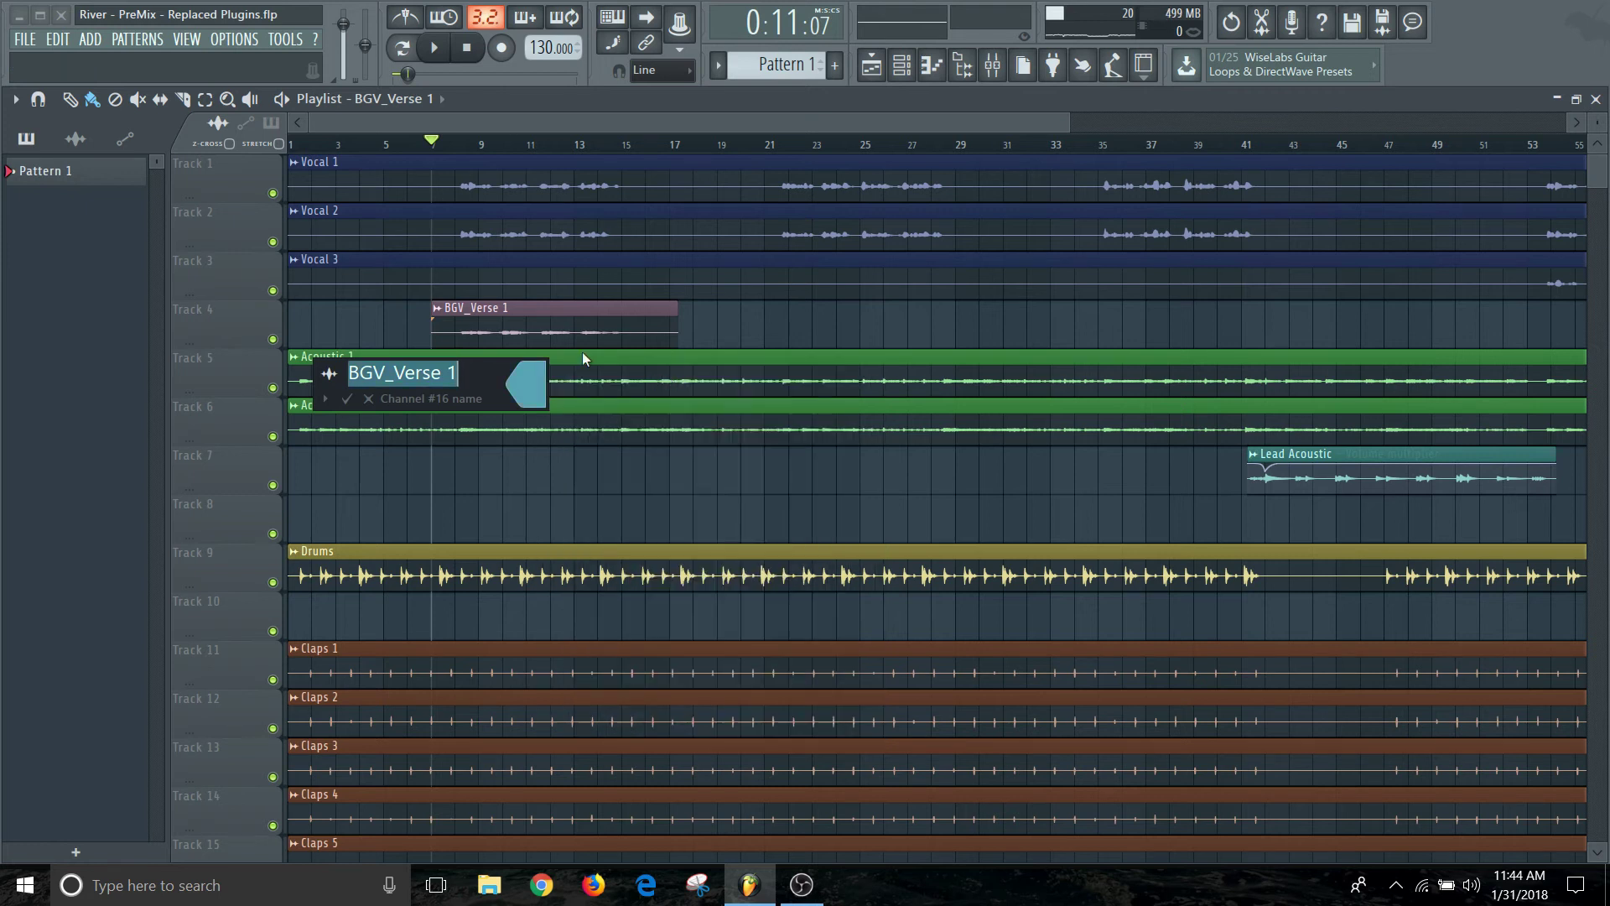
pyautogui.press('Return')
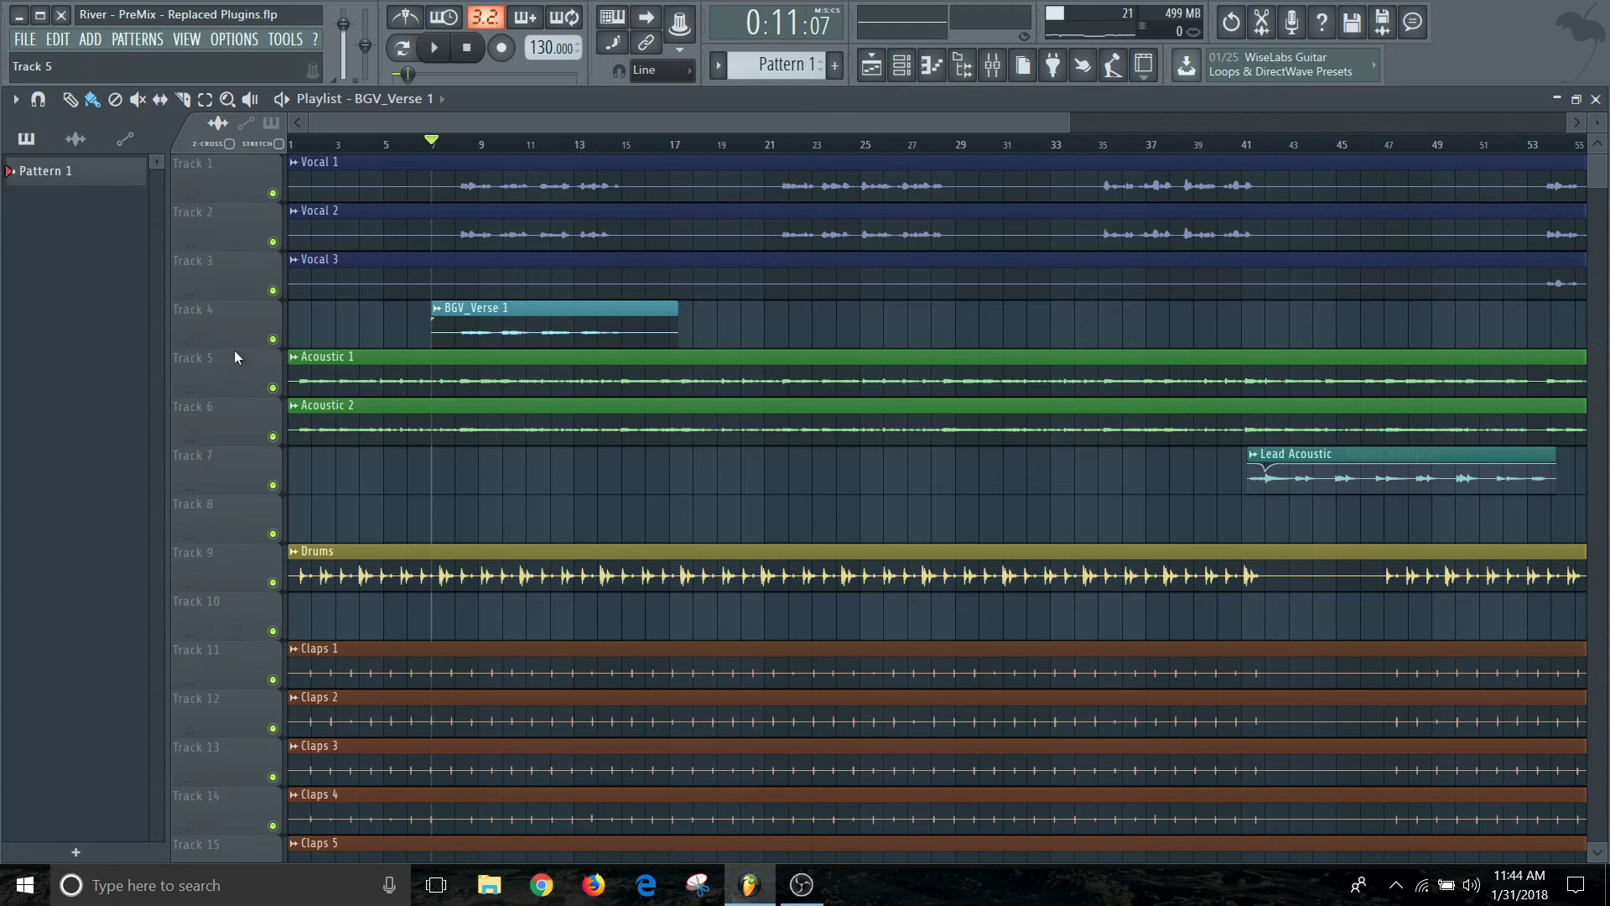
# - Insert an empty track above the Drums row in the playlist
pyautogui.scroll(-3, 223, 491)
pyautogui.scroll(-6, 225, 495)
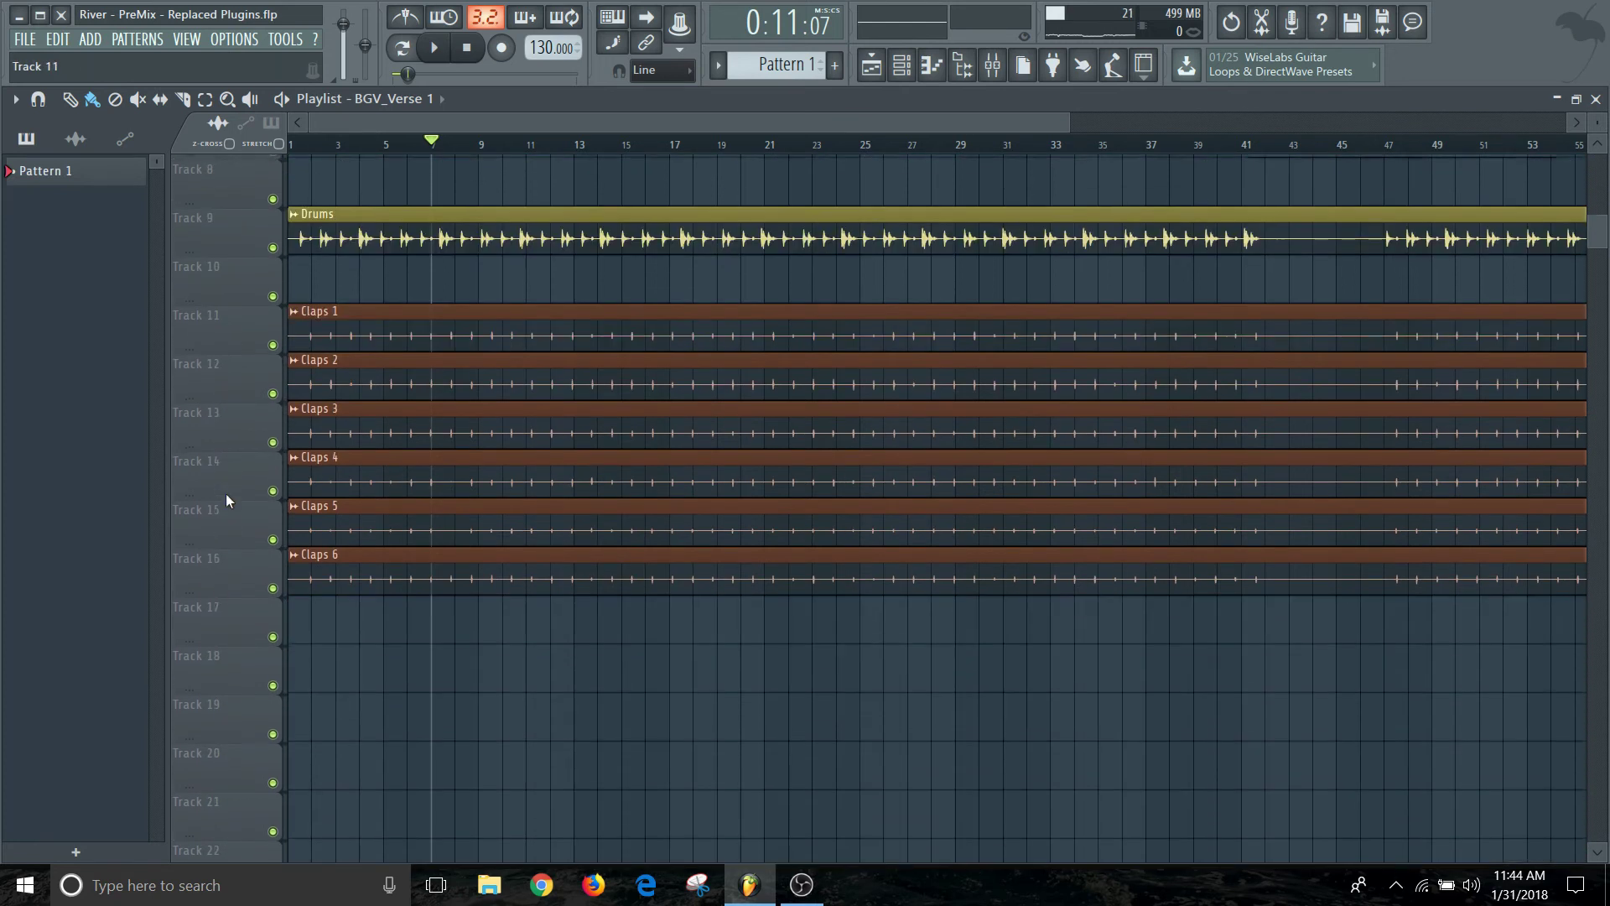
pyautogui.scroll(1, 220, 601)
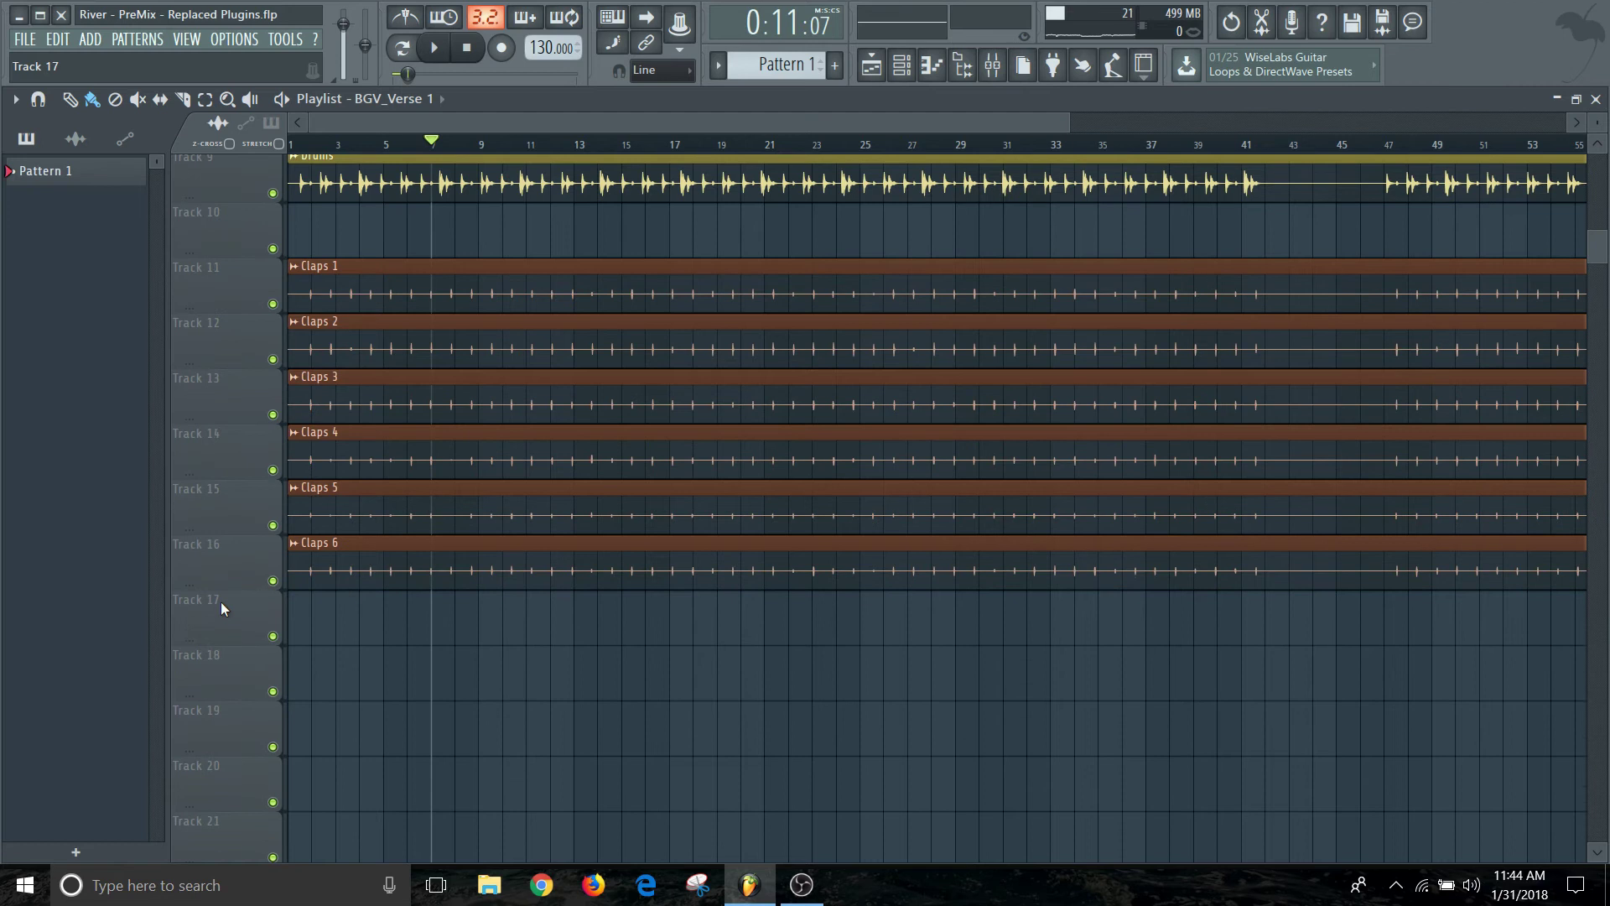
pyautogui.moveTo(220, 611); pyautogui.dragTo(222, 194)
pyautogui.scroll(10, 221, 193)
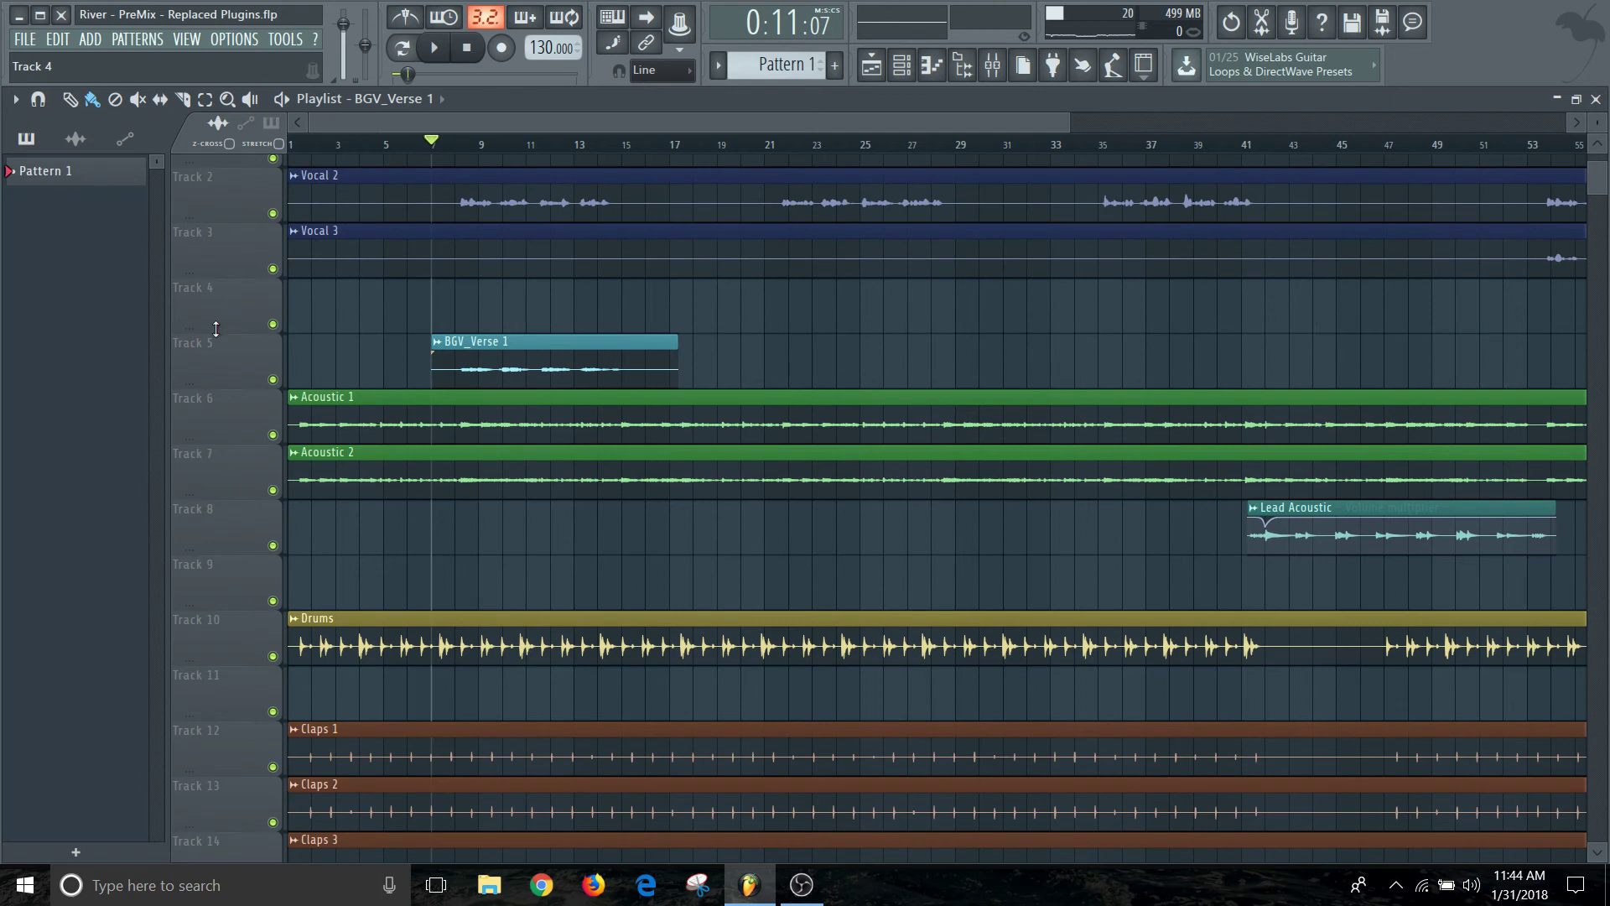
pyautogui.scroll(-10, 220, 351)
pyautogui.scroll(-5, 224, 351)
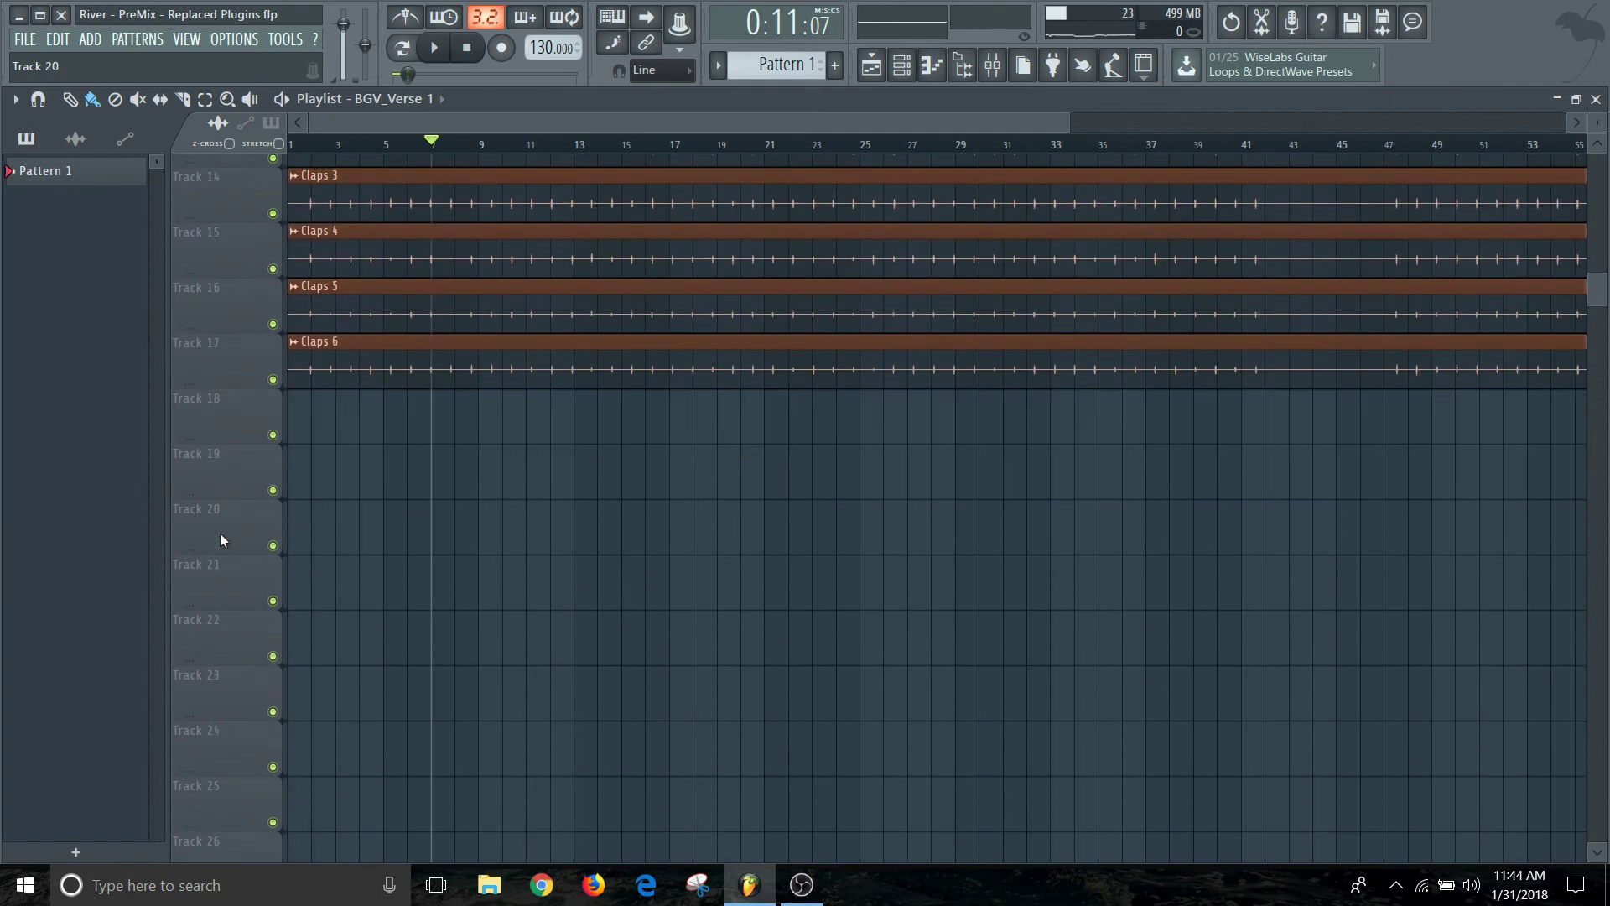
# - Move the empty top track below the vocals, shifting BGV_Verse 1 to Track 5
pyautogui.moveTo(220, 532); pyautogui.dragTo(219, 361)
pyautogui.scroll(15, 220, 192)
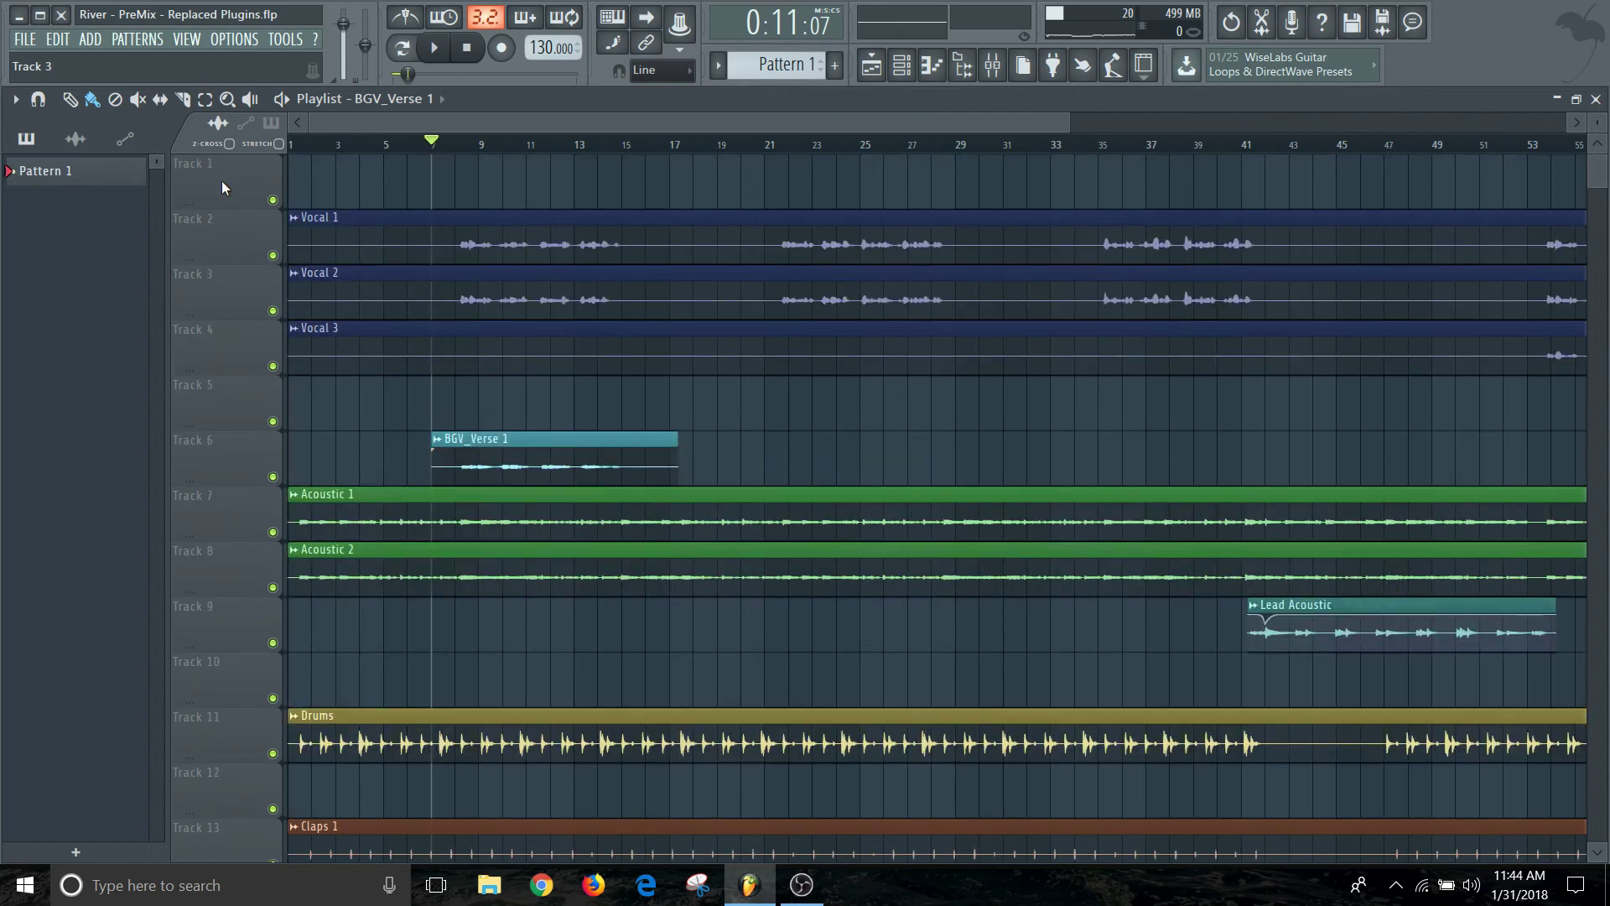
pyautogui.moveTo(222, 182); pyautogui.dragTo(222, 457)
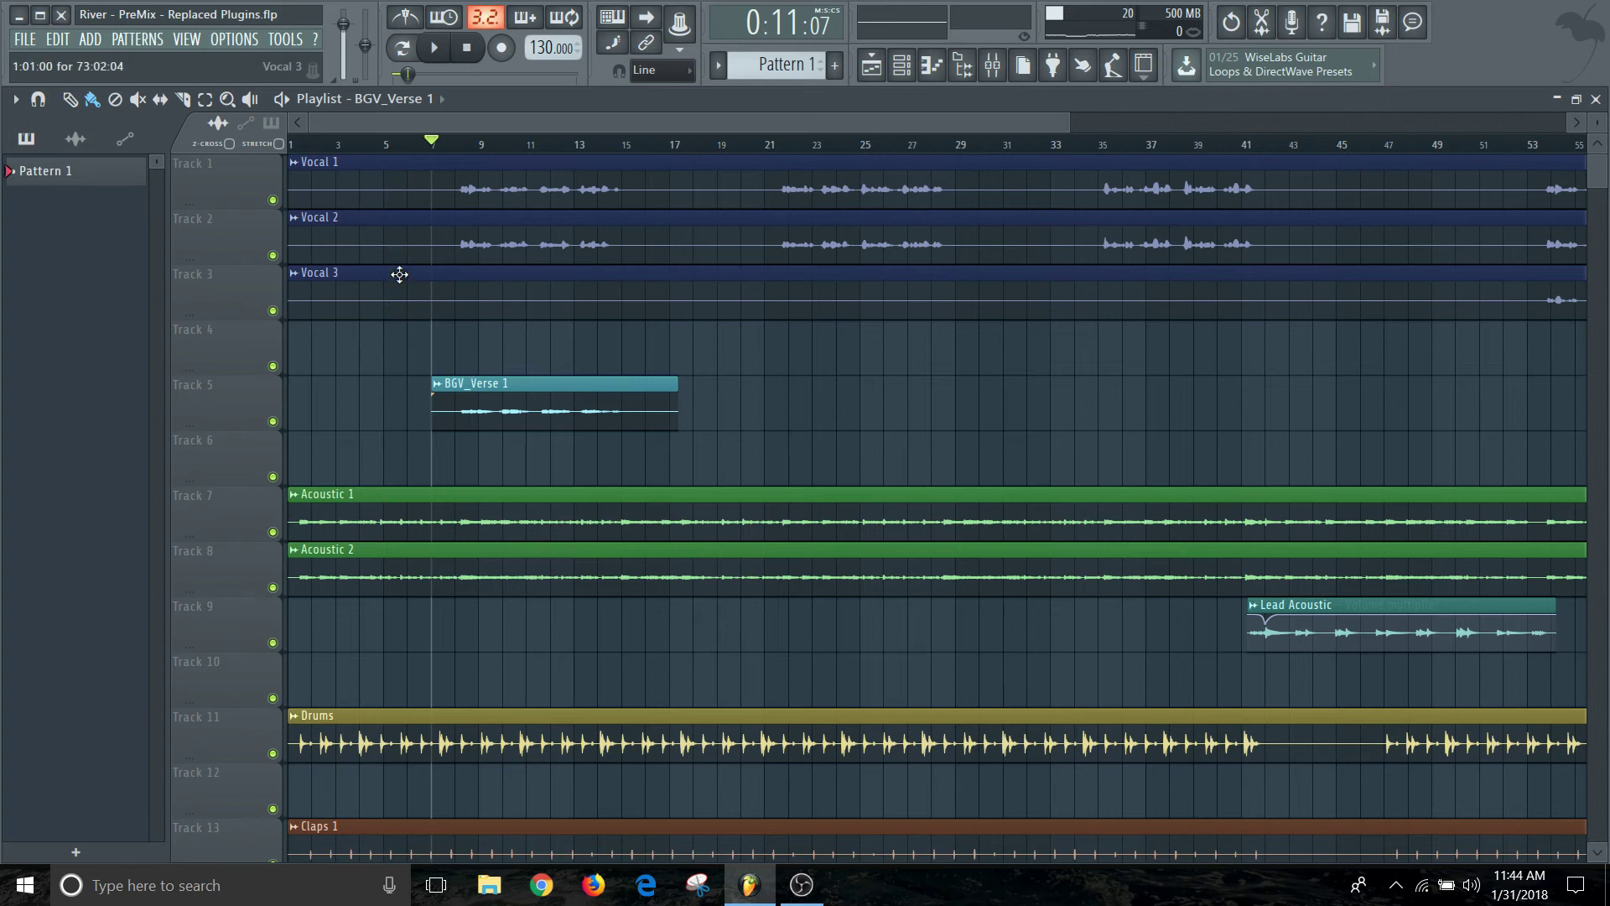
pyautogui.scroll(-4, 734, 428)
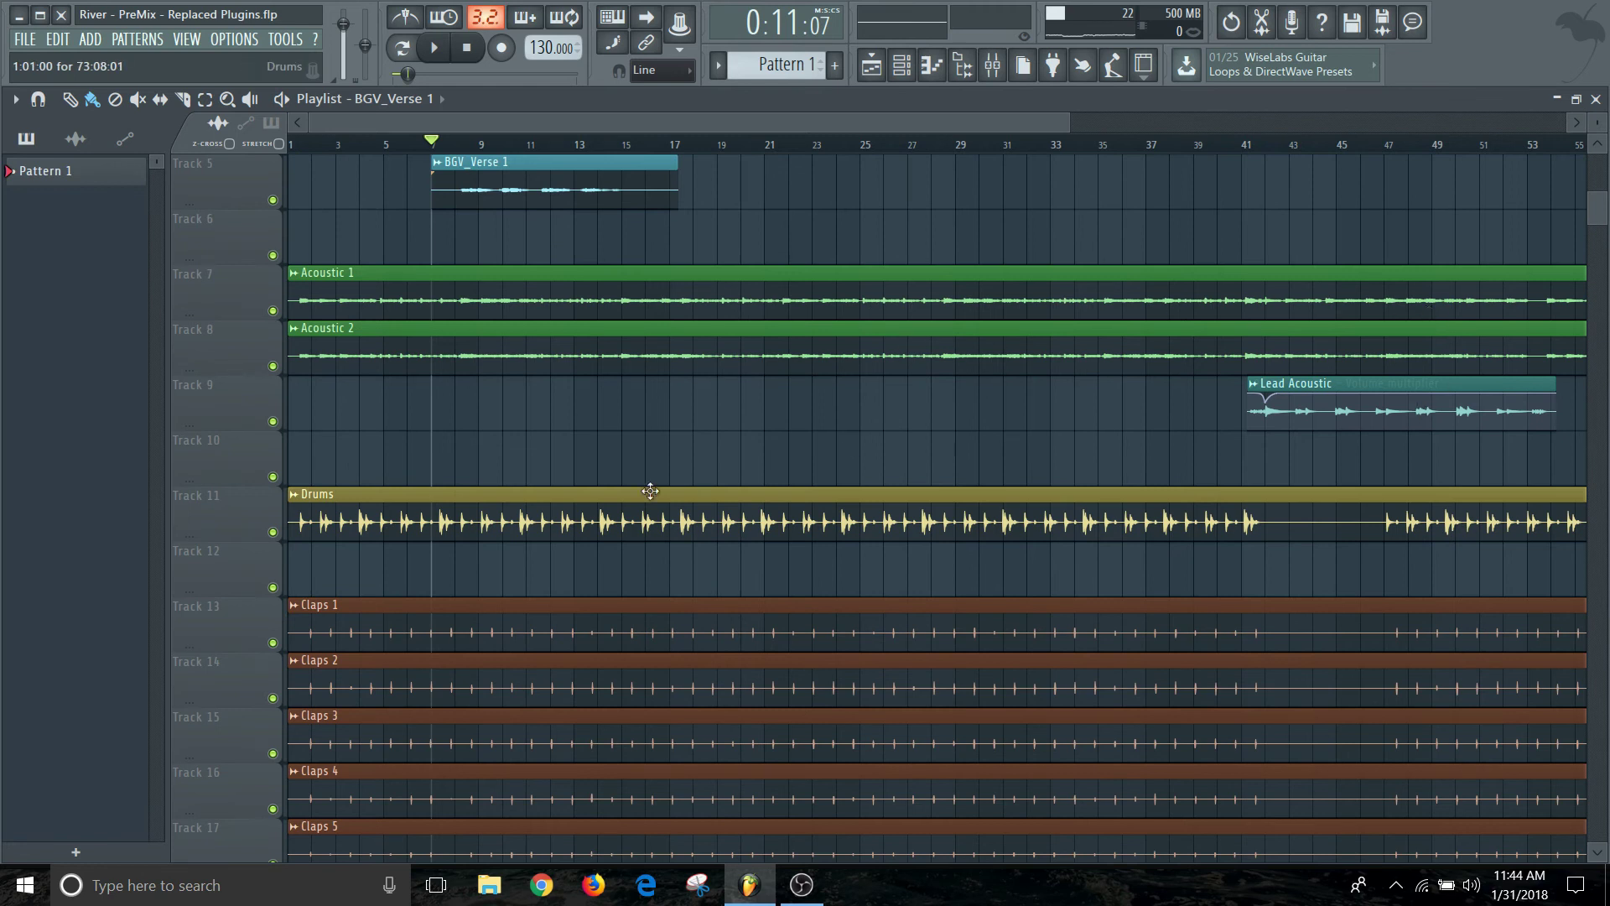
pyautogui.scroll(-2, 461, 535)
pyautogui.scroll(-3, 461, 536)
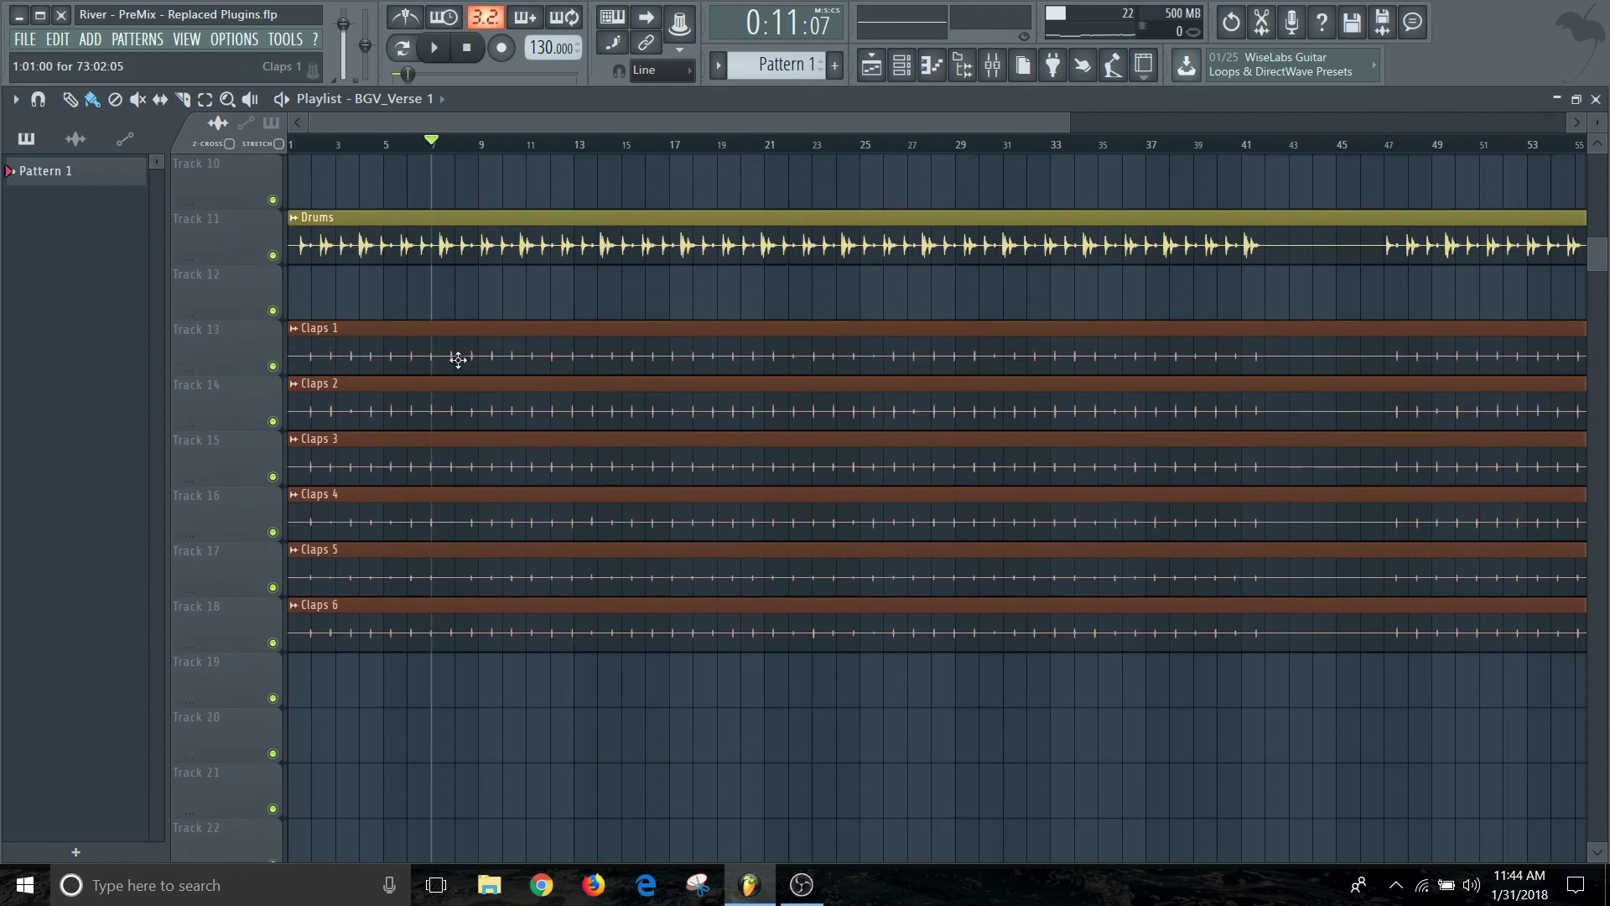
pyautogui.scroll(4, 476, 402)
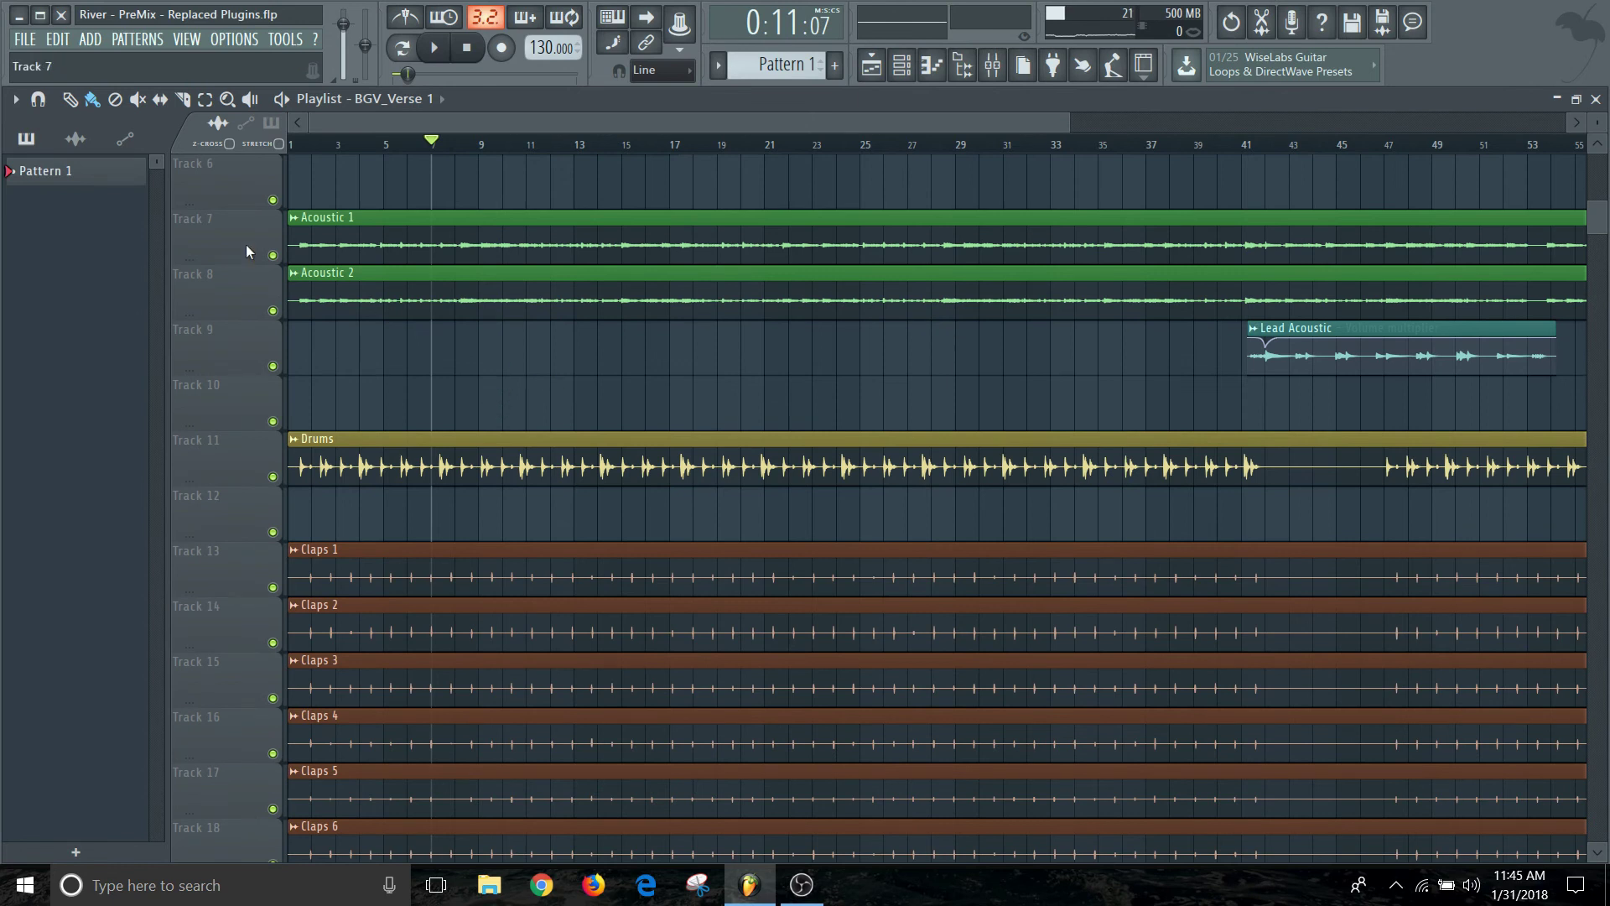
pyautogui.scroll(5, 253, 270)
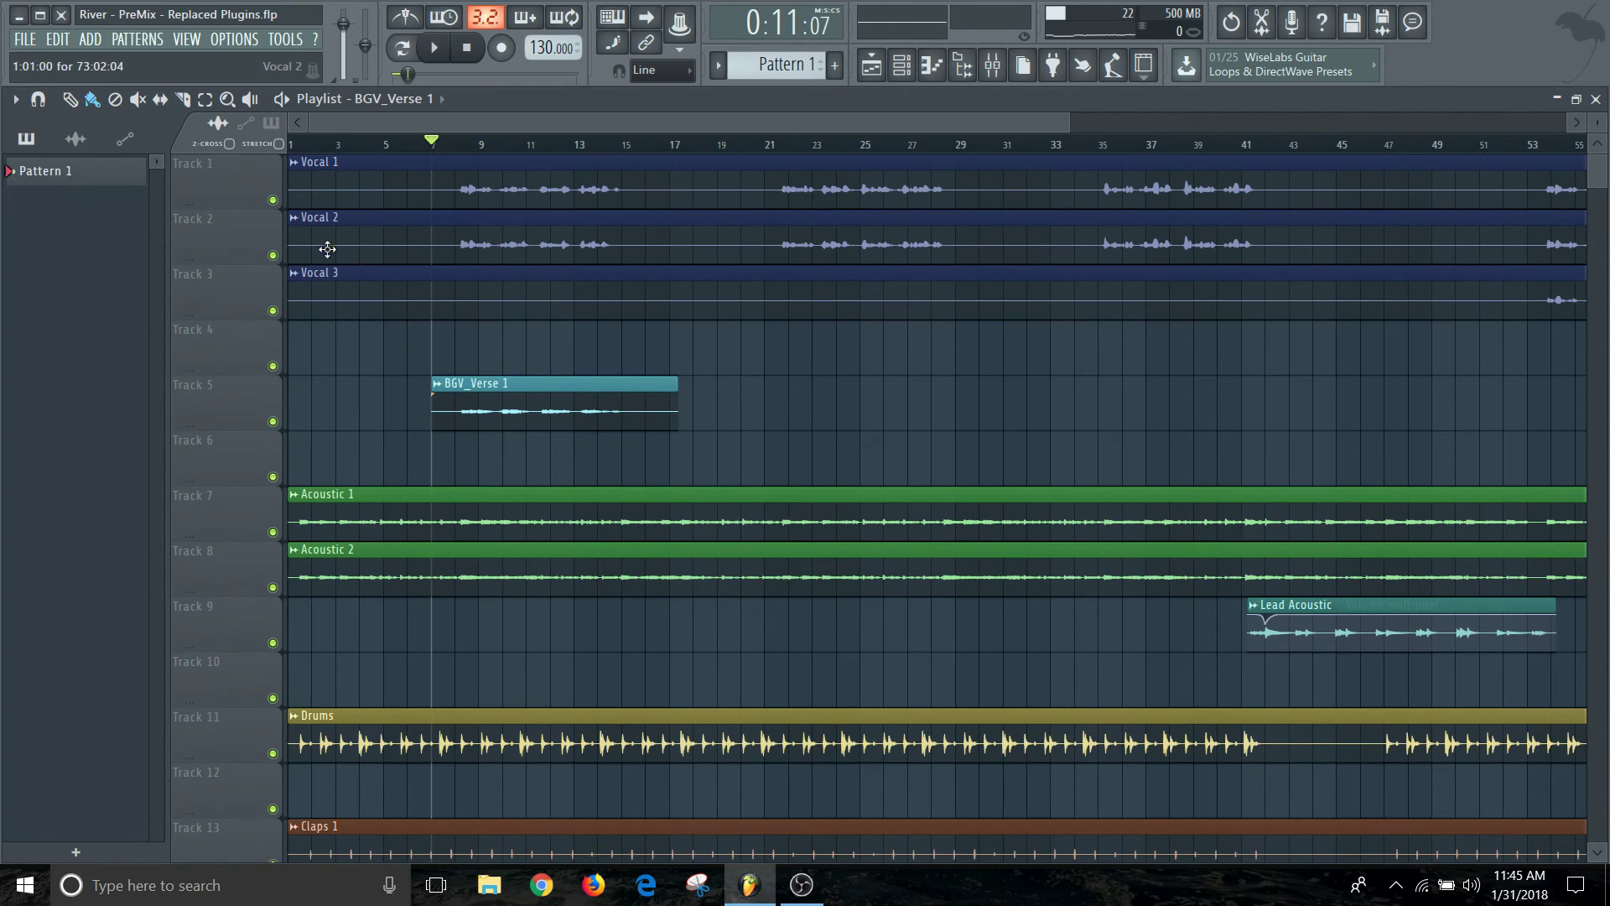
# - Rename Track 1 to 'Vocals' and keep its colour purple
pyautogui.rightClick(210, 173)
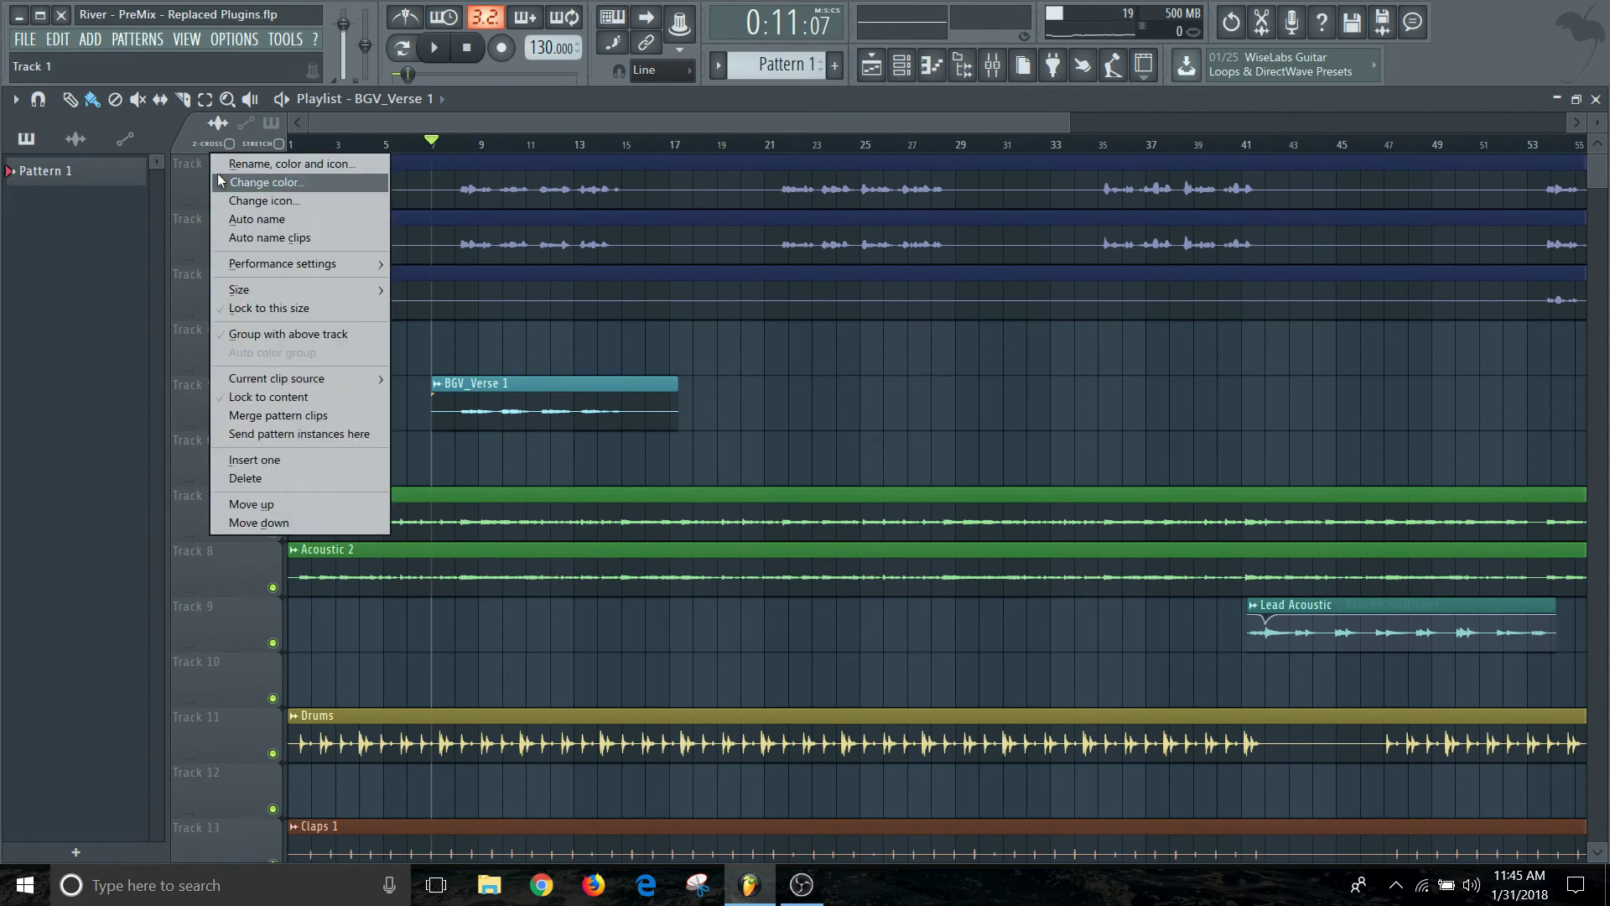
pyautogui.click(262, 167)
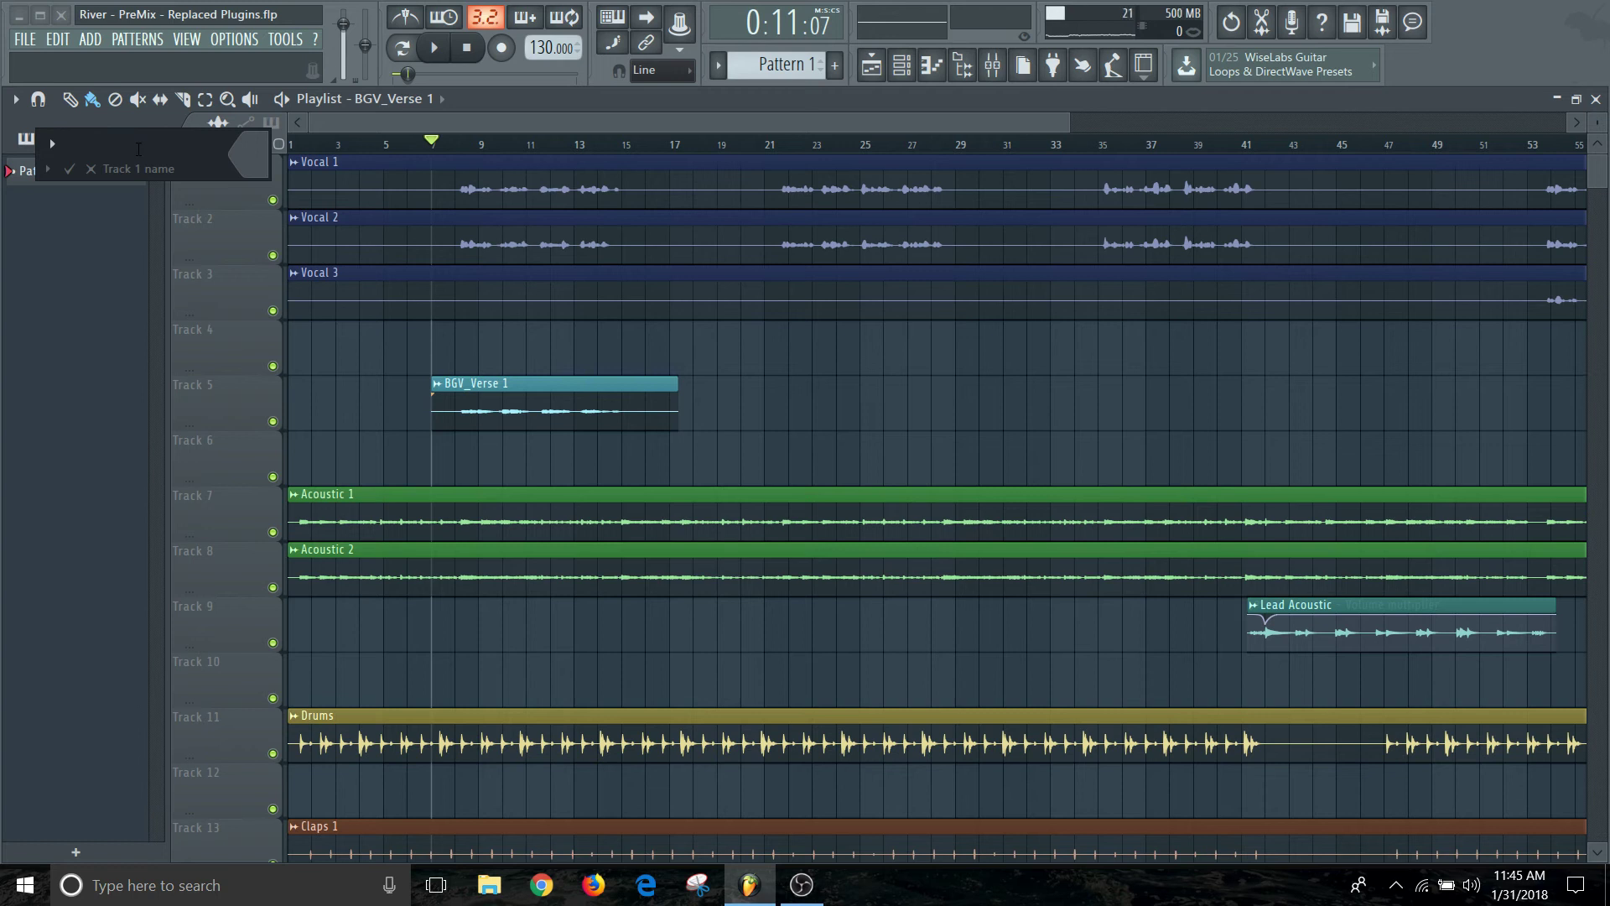
pyautogui.write('Vocals')
pyautogui.click(248, 147)
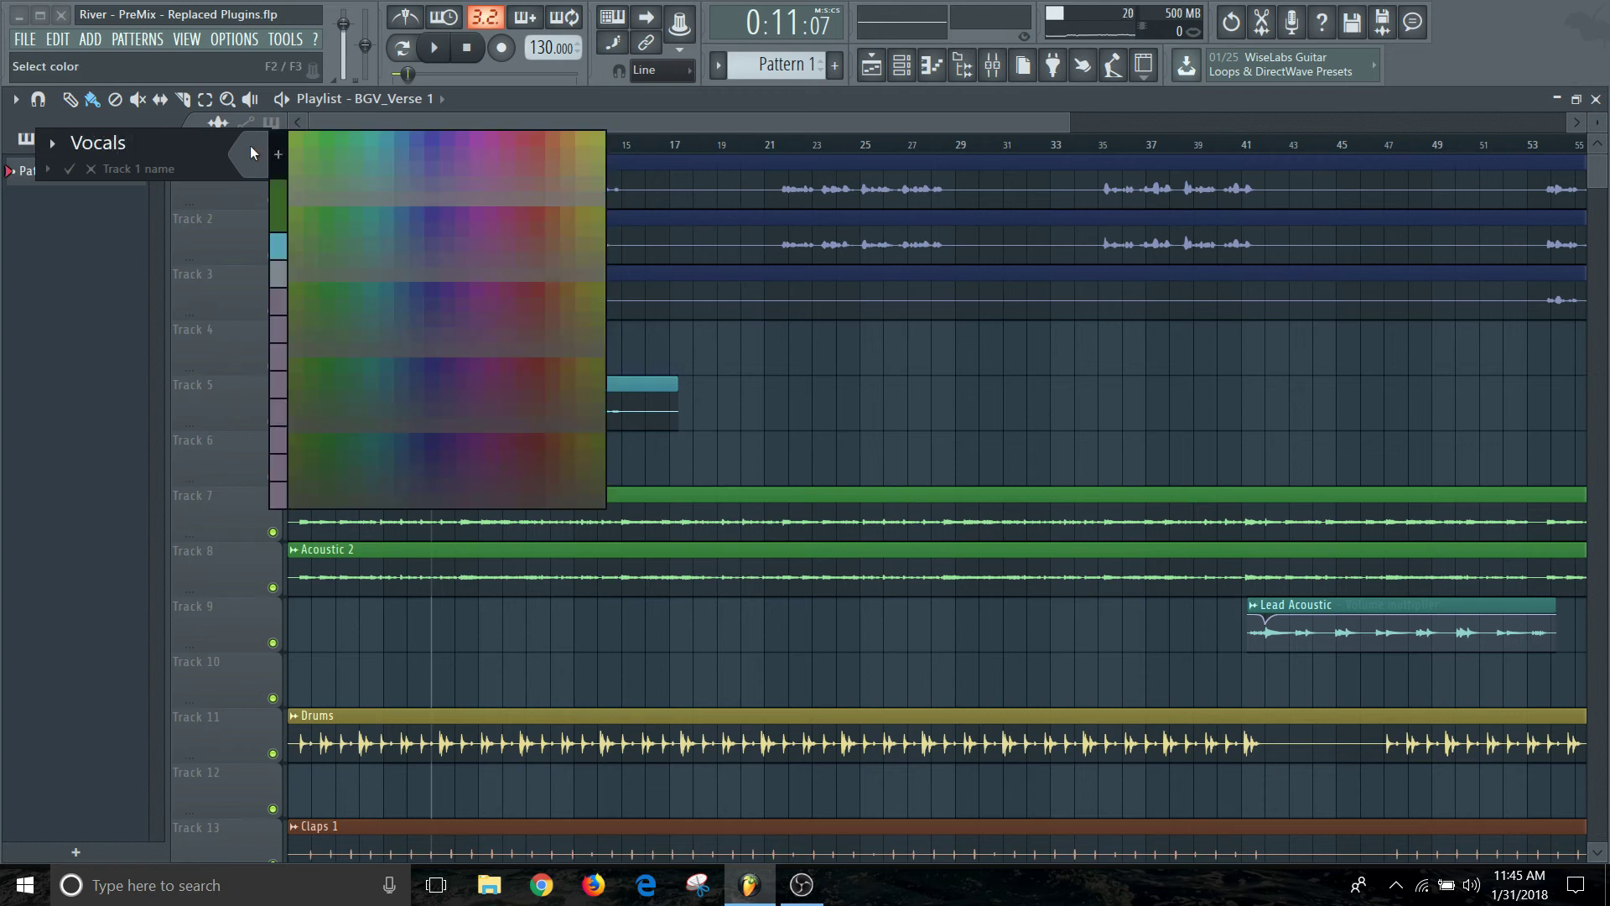
pyautogui.click(430, 141)
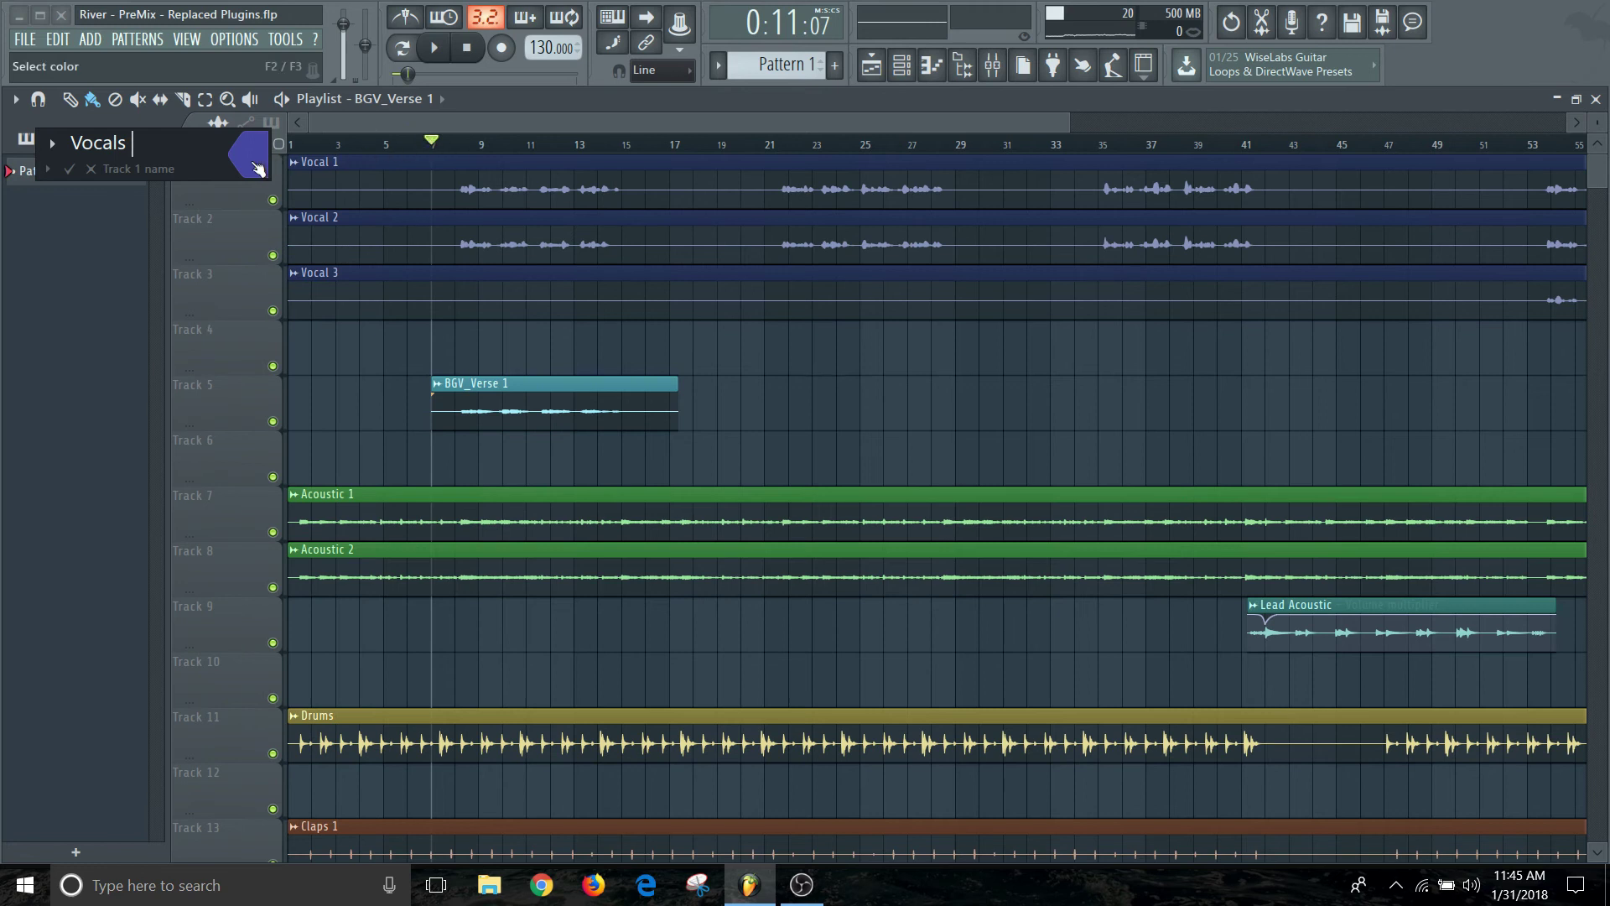
pyautogui.press('Return')
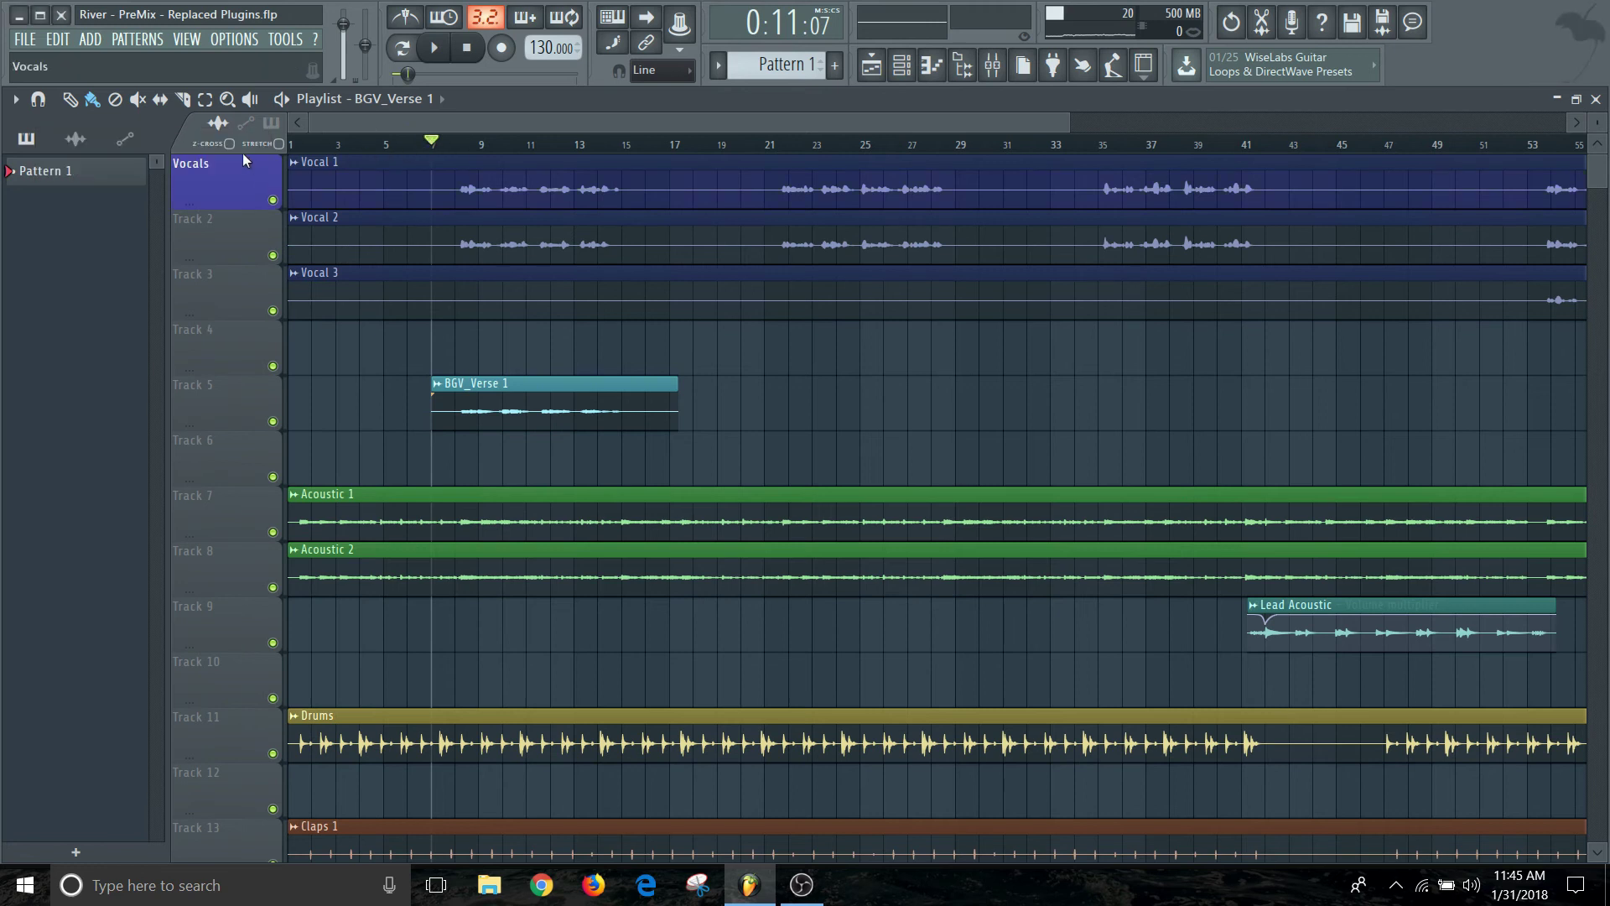
# - Recolour Tracks 2 and 3 the same purple as Vocals
pyautogui.rightClick(224, 235)
pyautogui.click(291, 250)
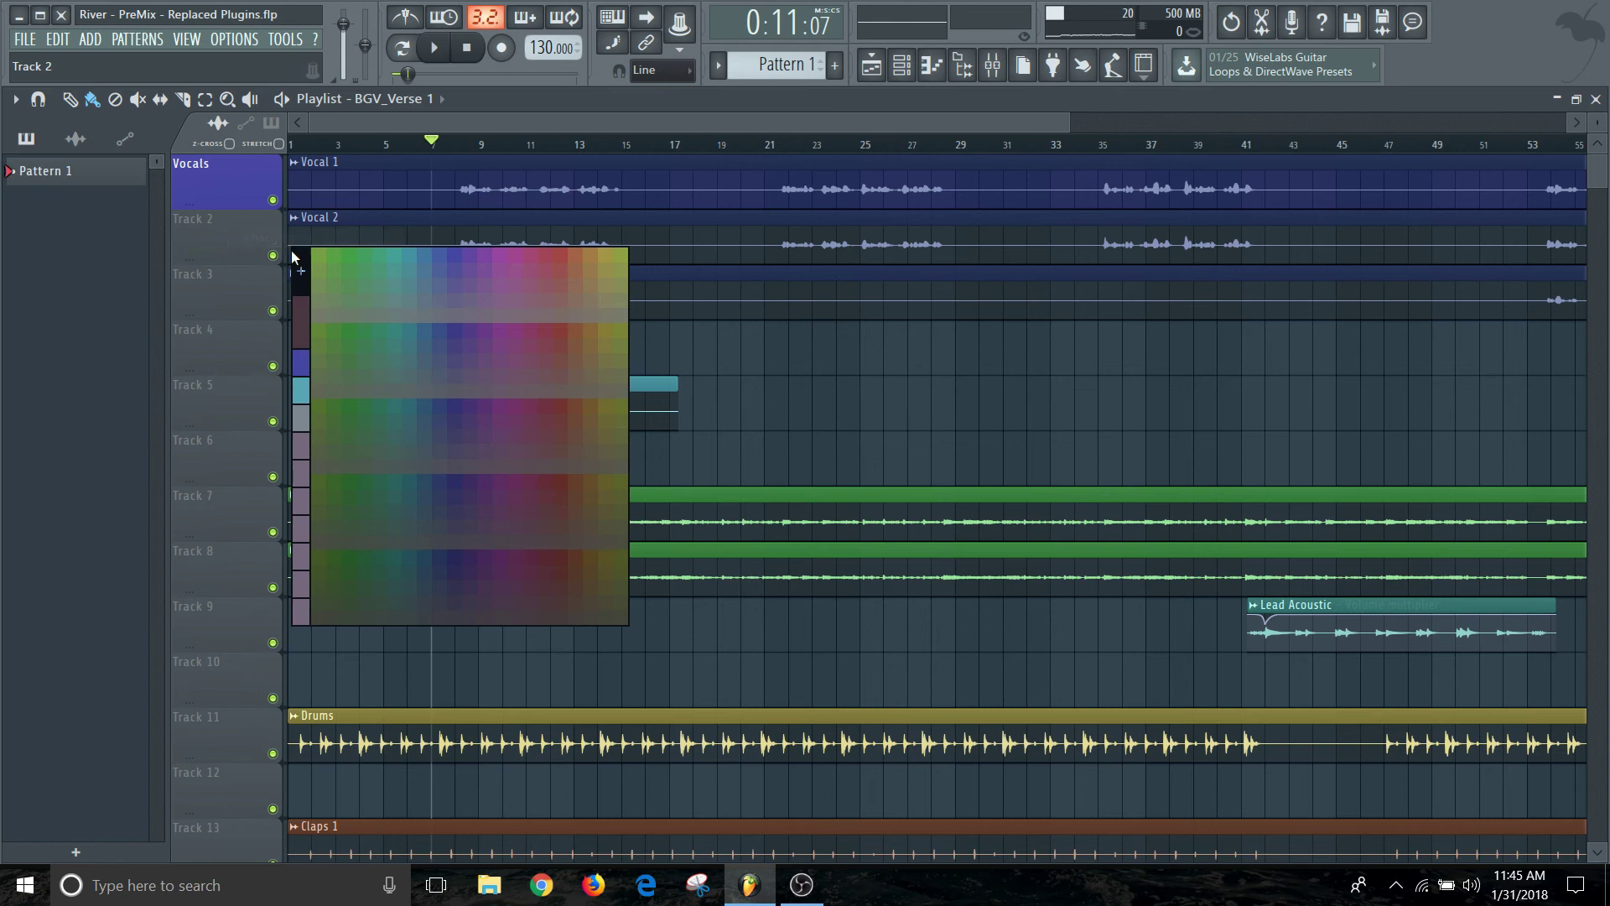
pyautogui.click(307, 371)
pyautogui.rightClick(203, 290)
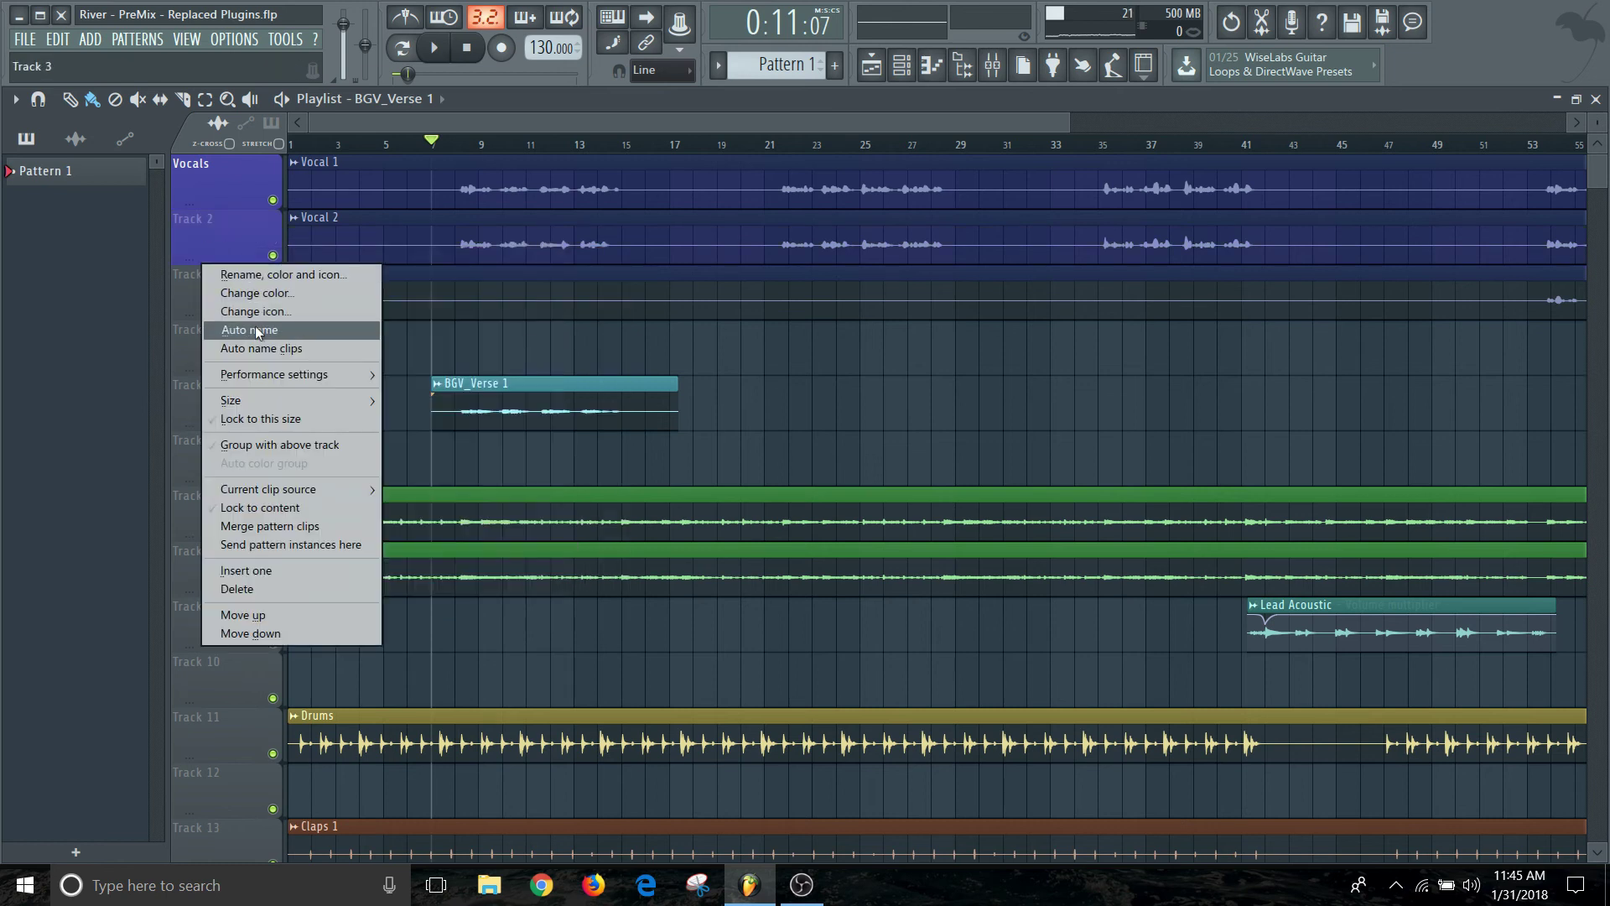
pyautogui.click(254, 293)
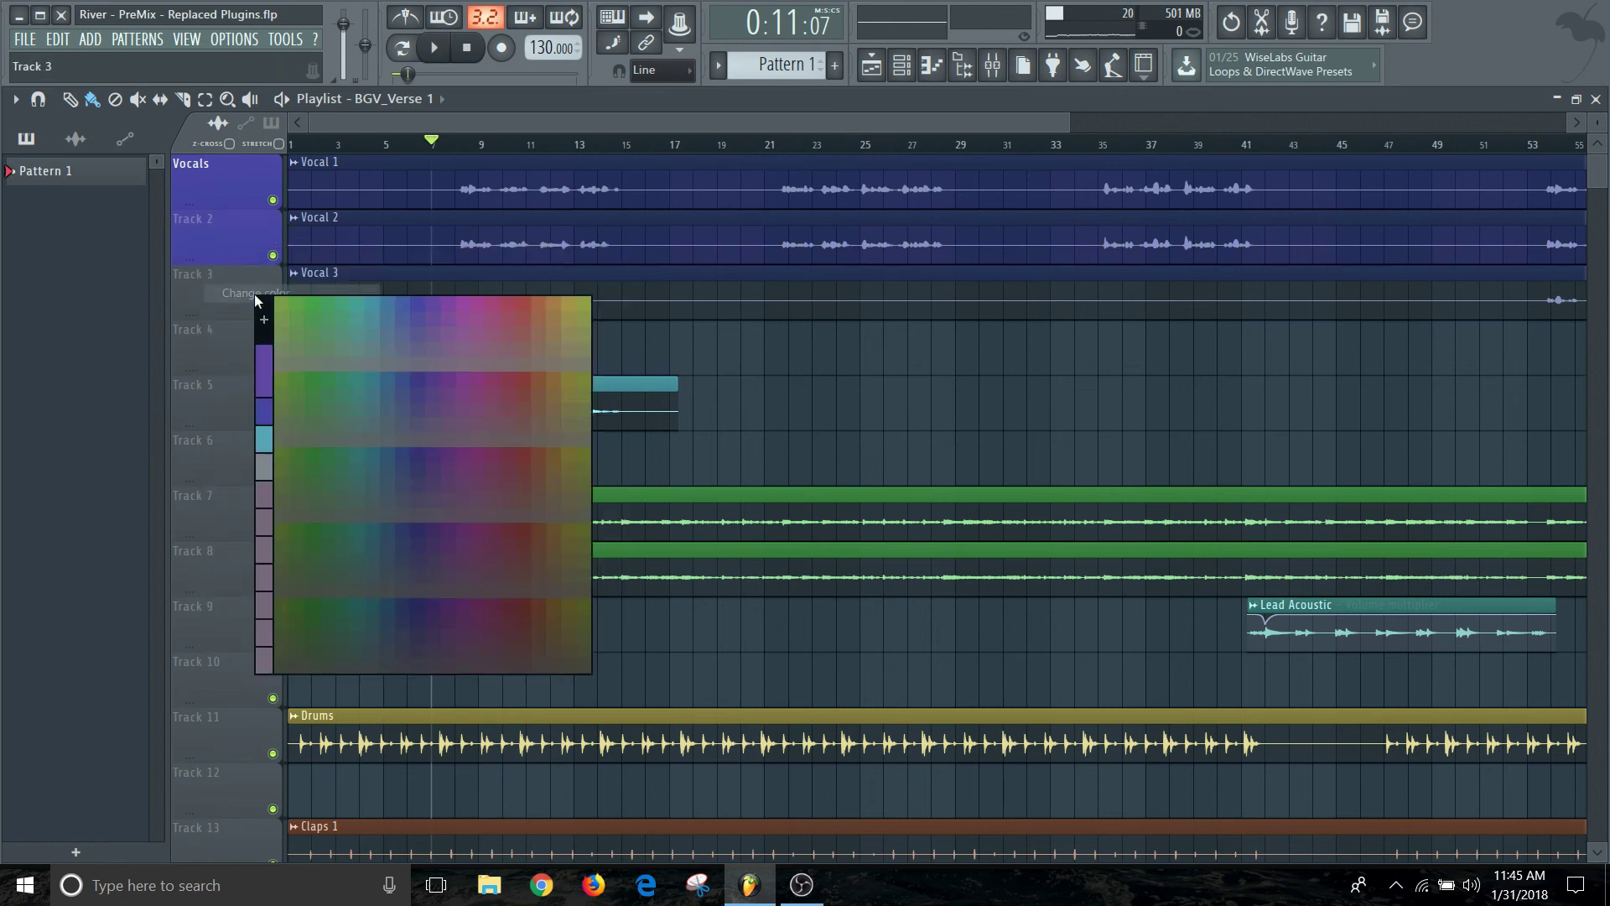
pyautogui.click(265, 410)
# - Rename Track 5 to 'BGVSs' and colour it teal
pyautogui.rightClick(206, 395)
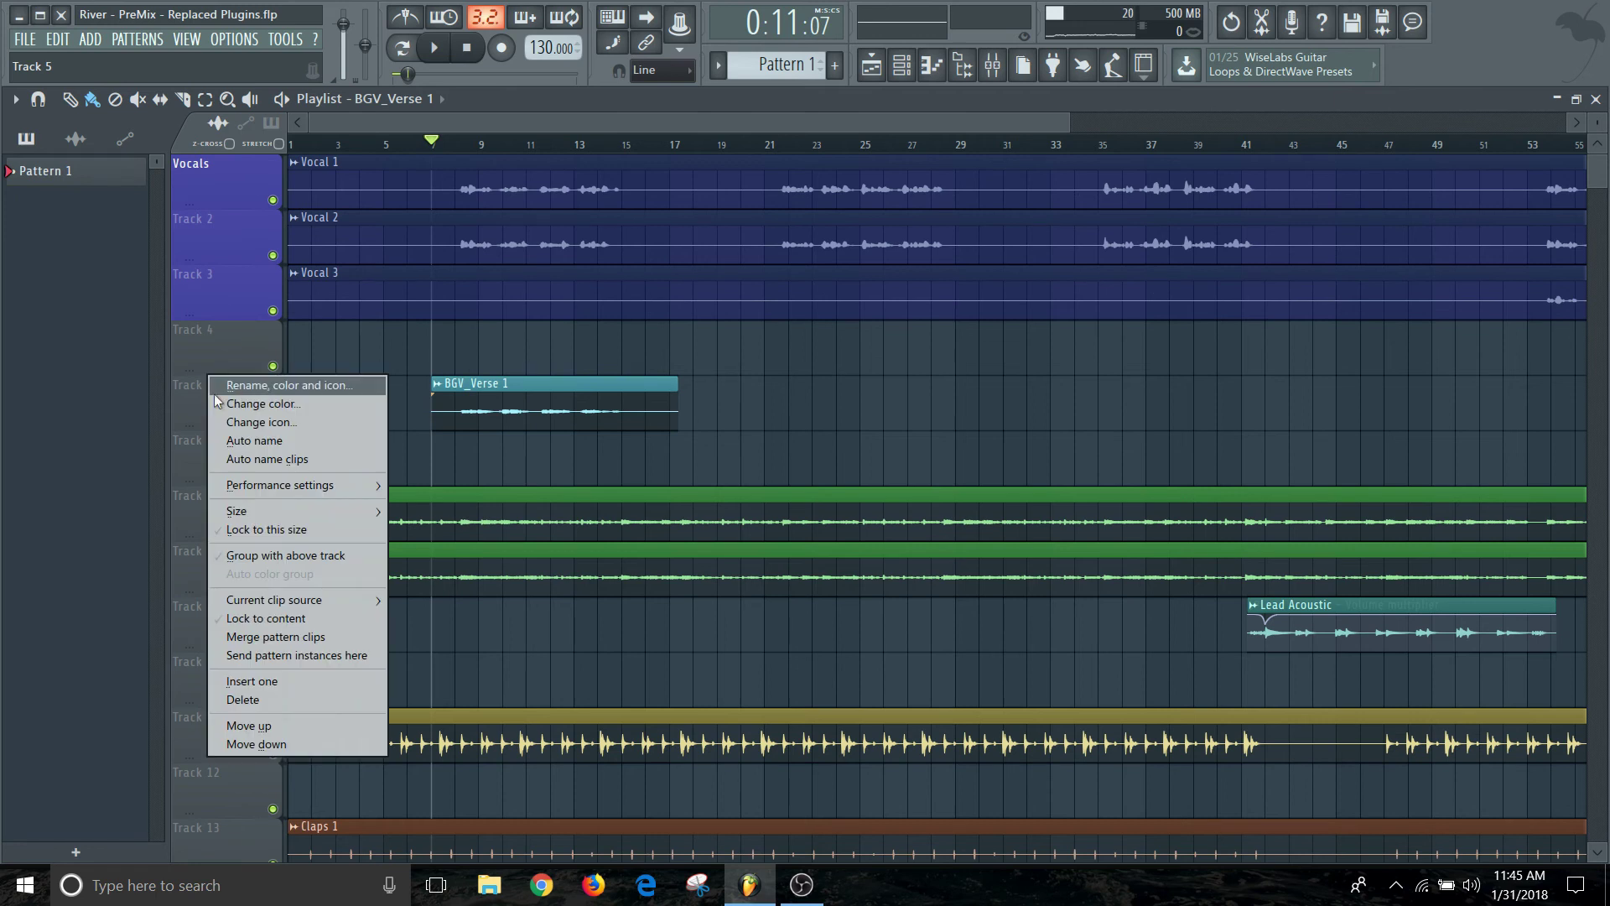
pyautogui.click(250, 386)
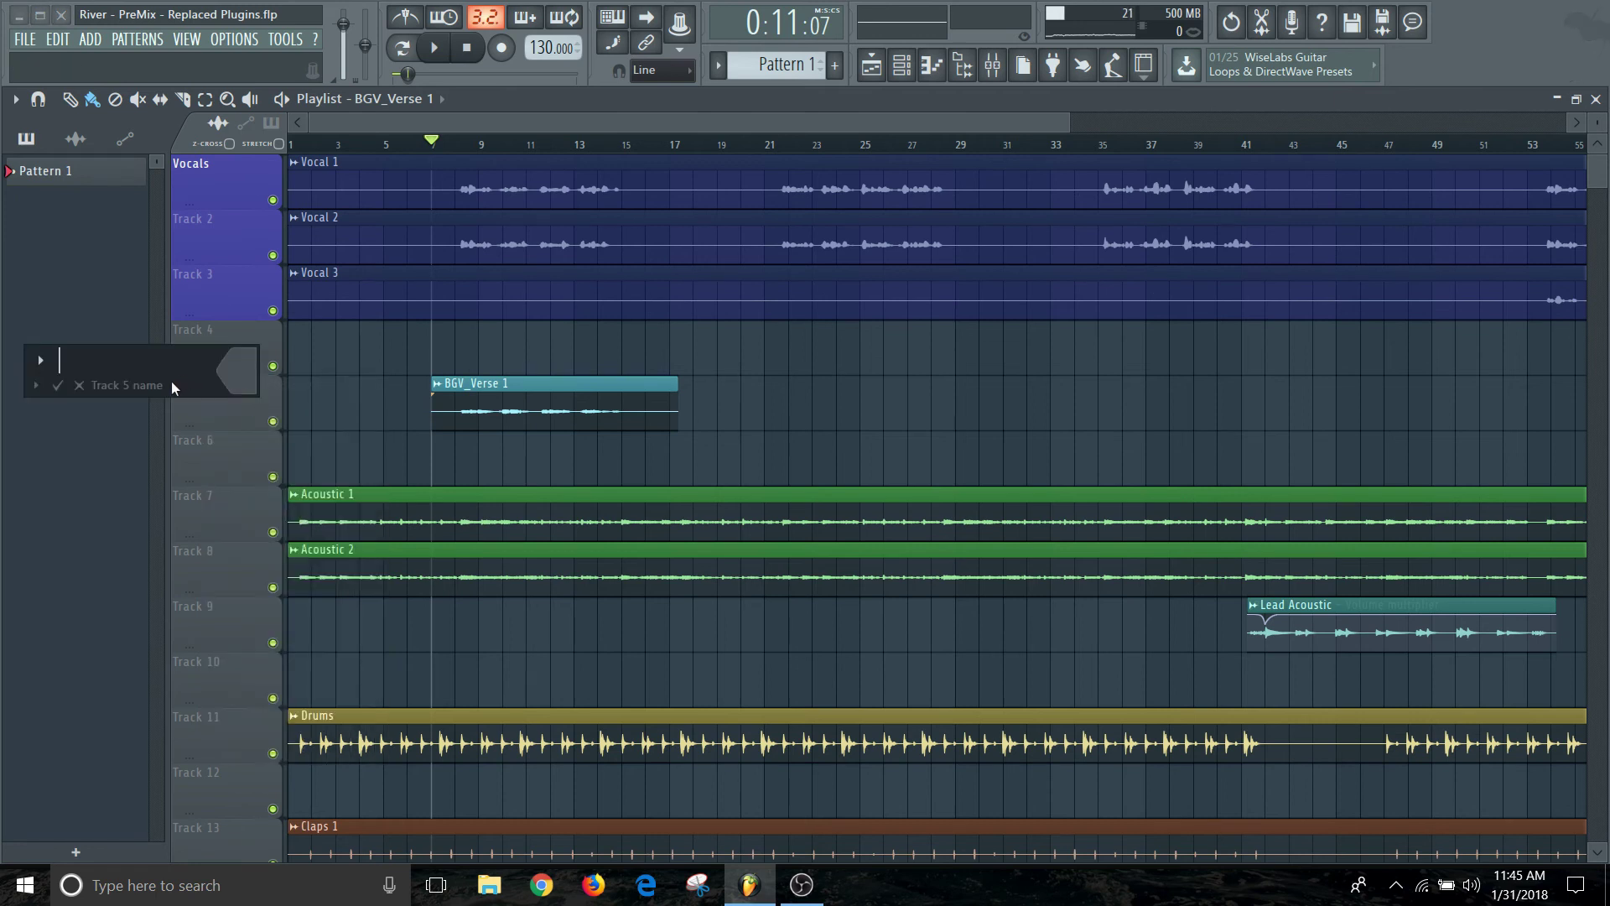
pyautogui.press('Escape')
pyautogui.rightClick(239, 405)
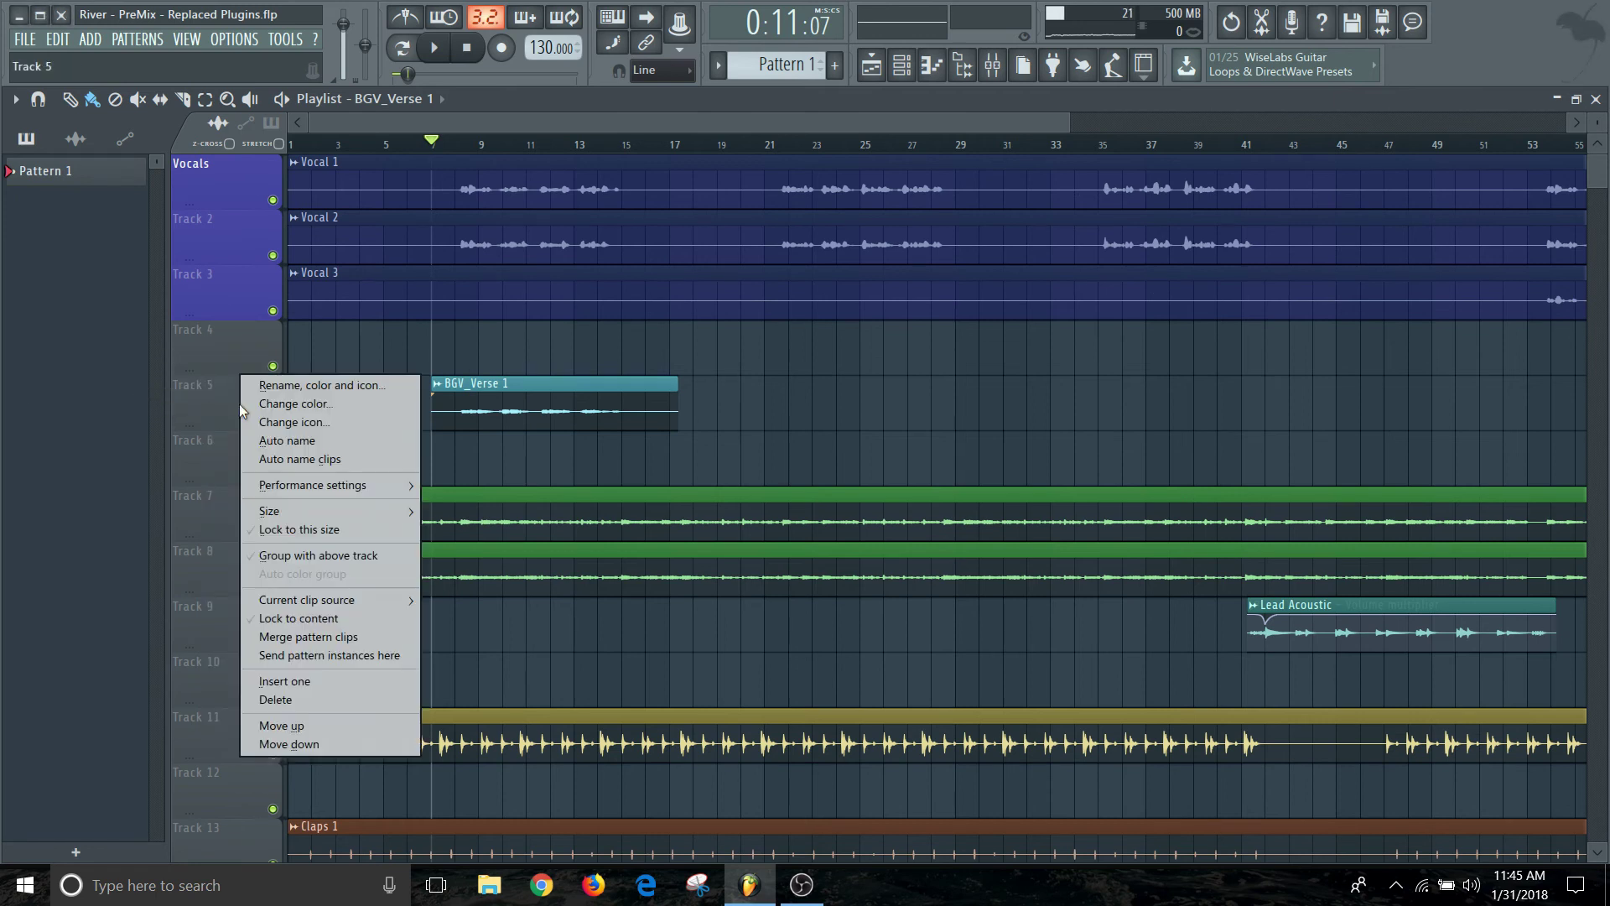
pyautogui.click(285, 384)
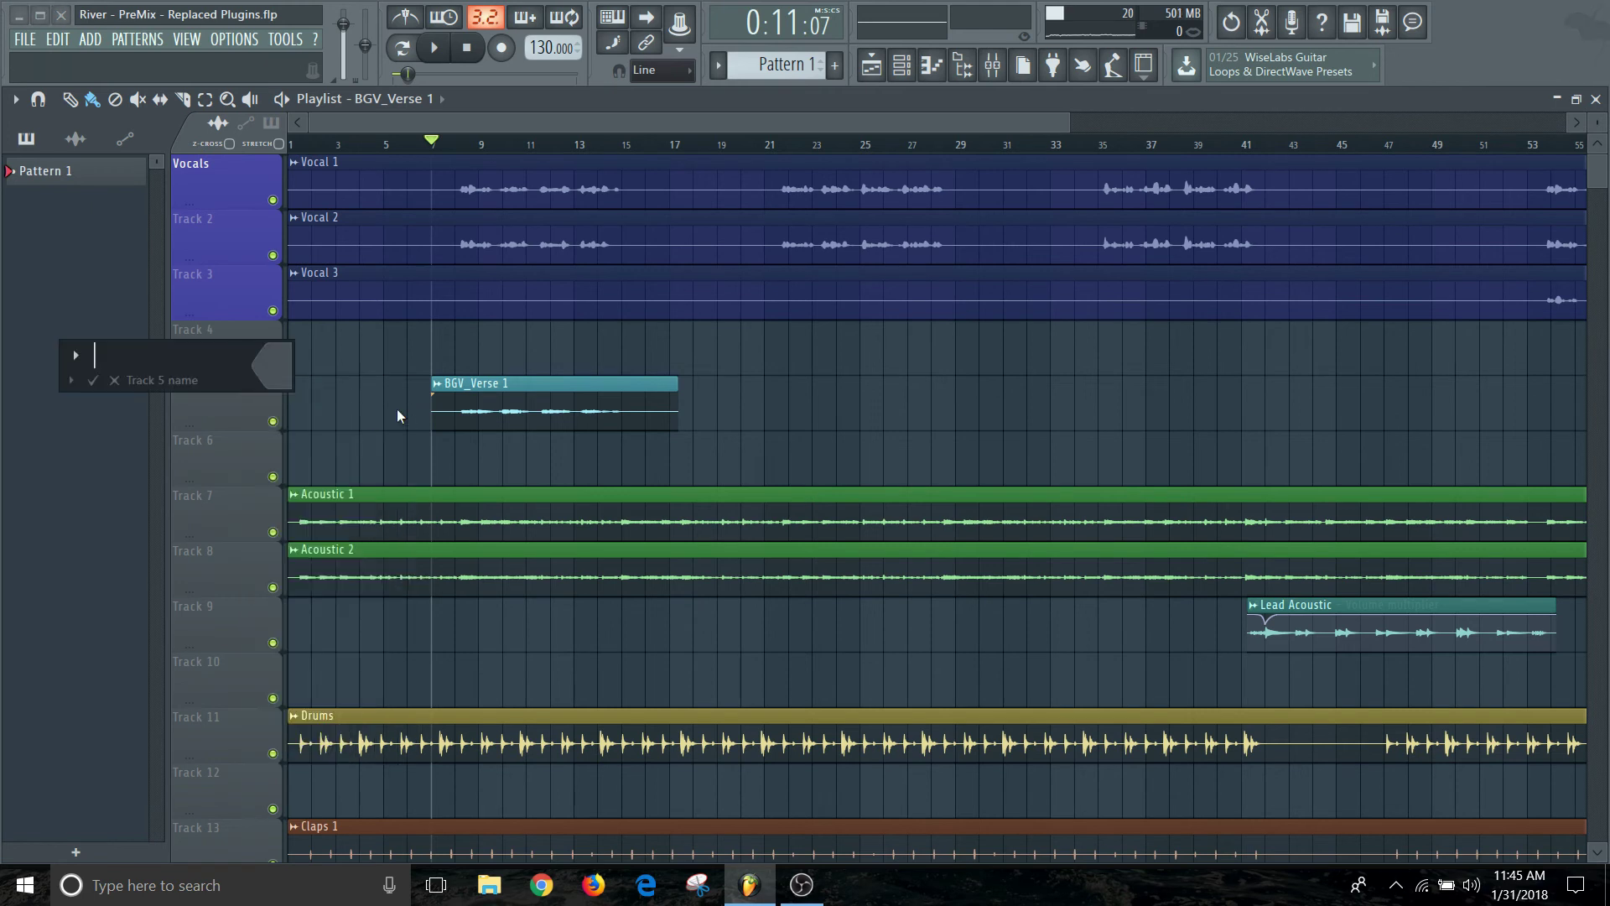
pyautogui.write('BGVSs')
pyautogui.click(281, 364)
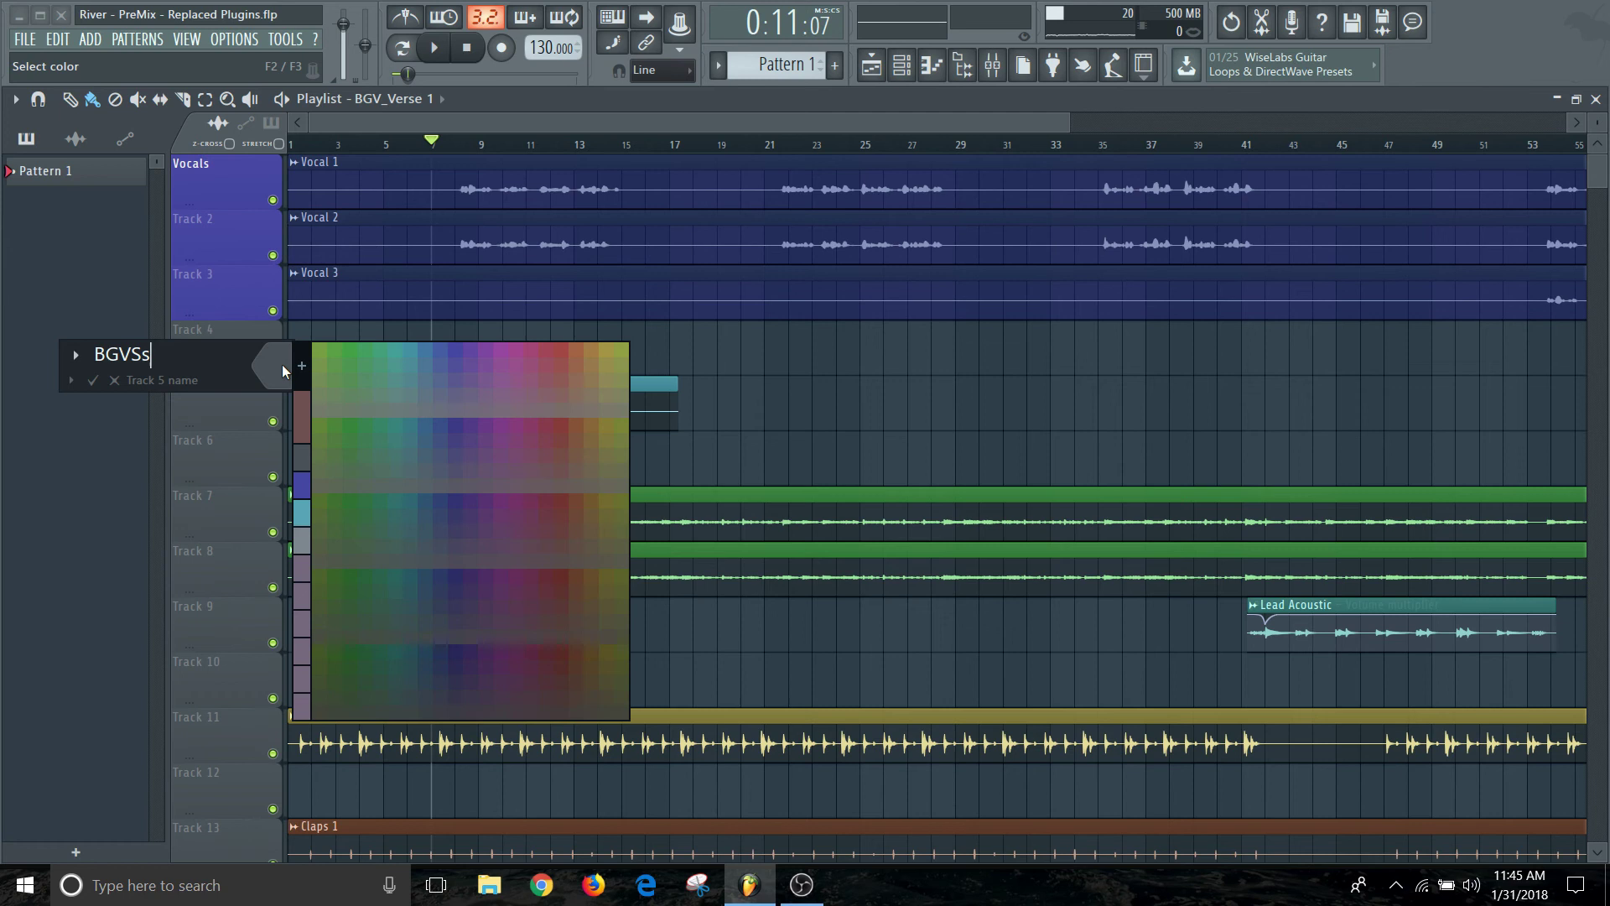
pyautogui.click(410, 349)
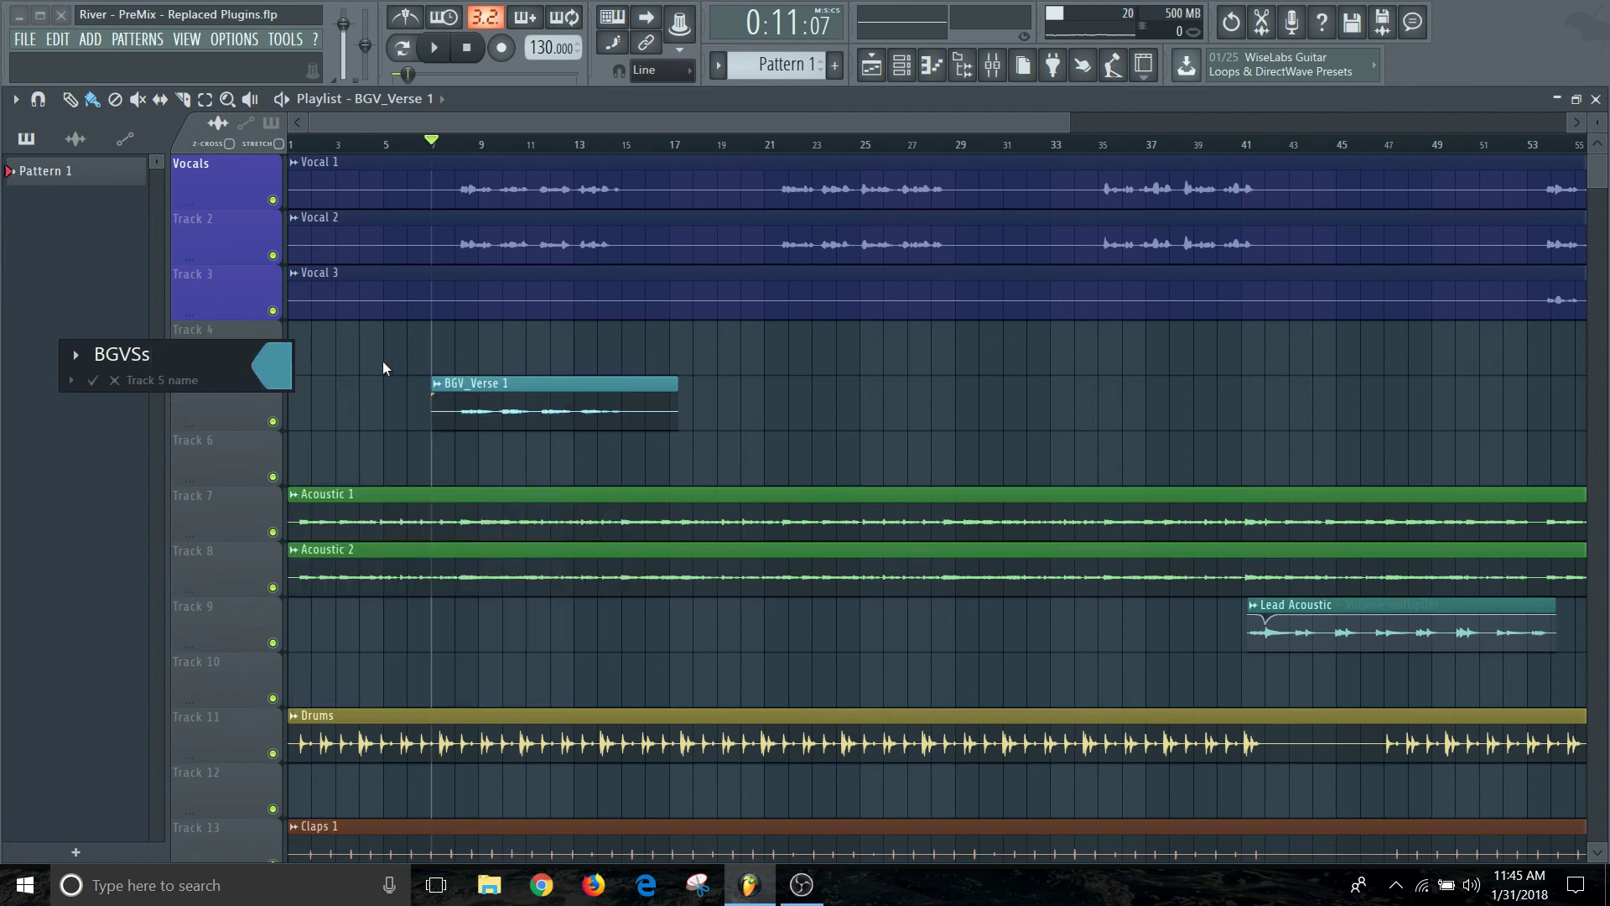
pyautogui.press('Return')
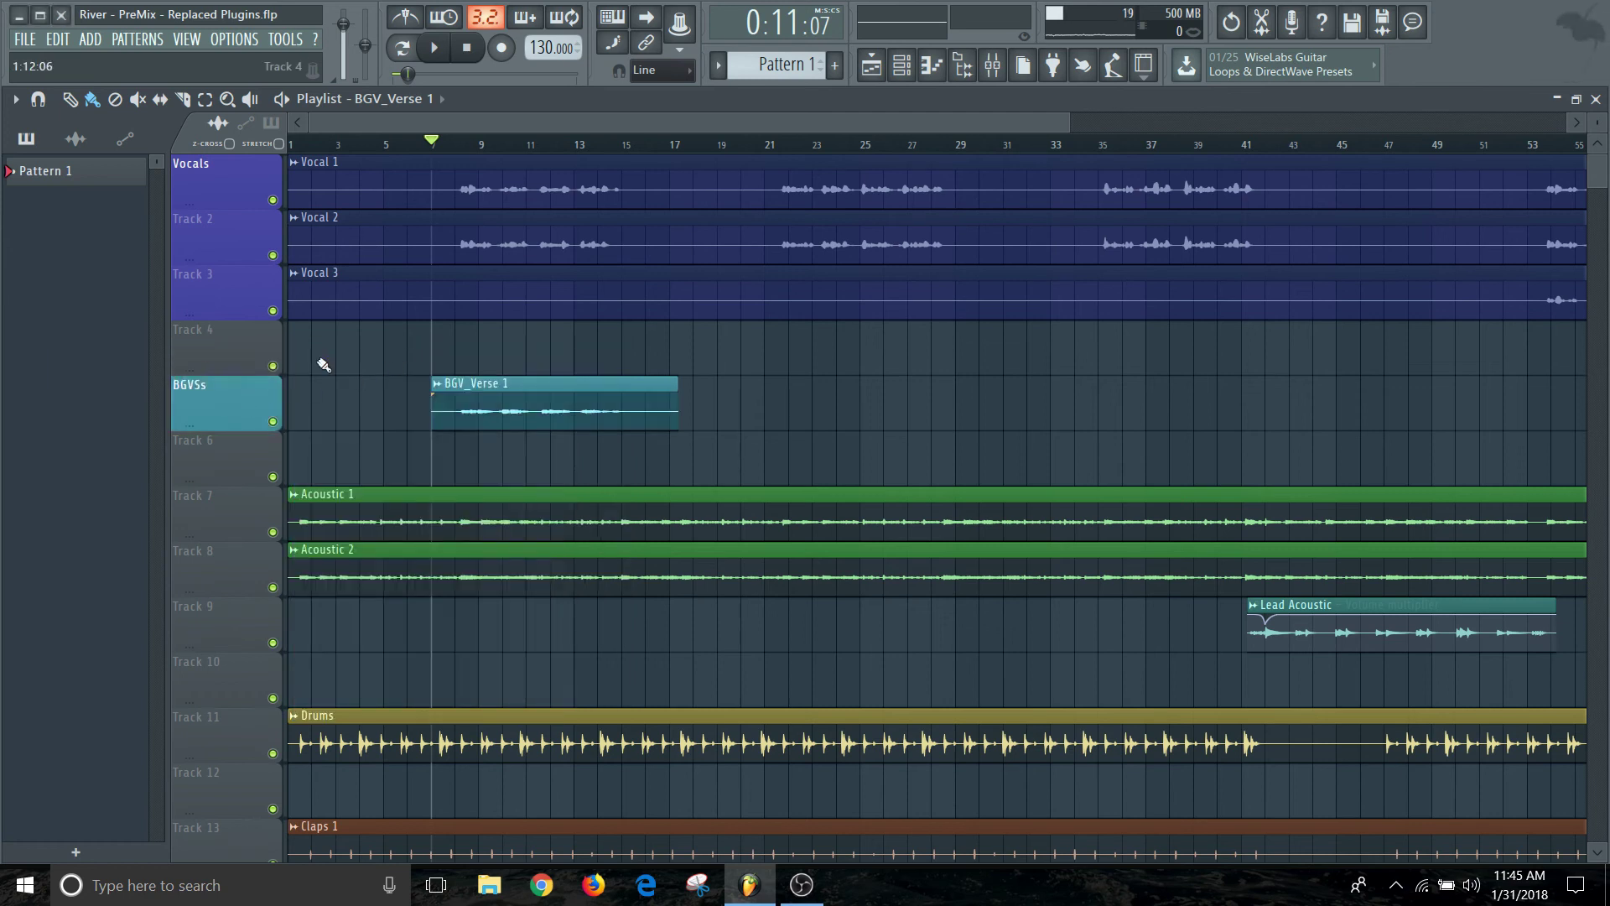
# - Move an empty track up among the Claps tracks so the arrangement fits on one screen
pyautogui.scroll(-3, 238, 474)
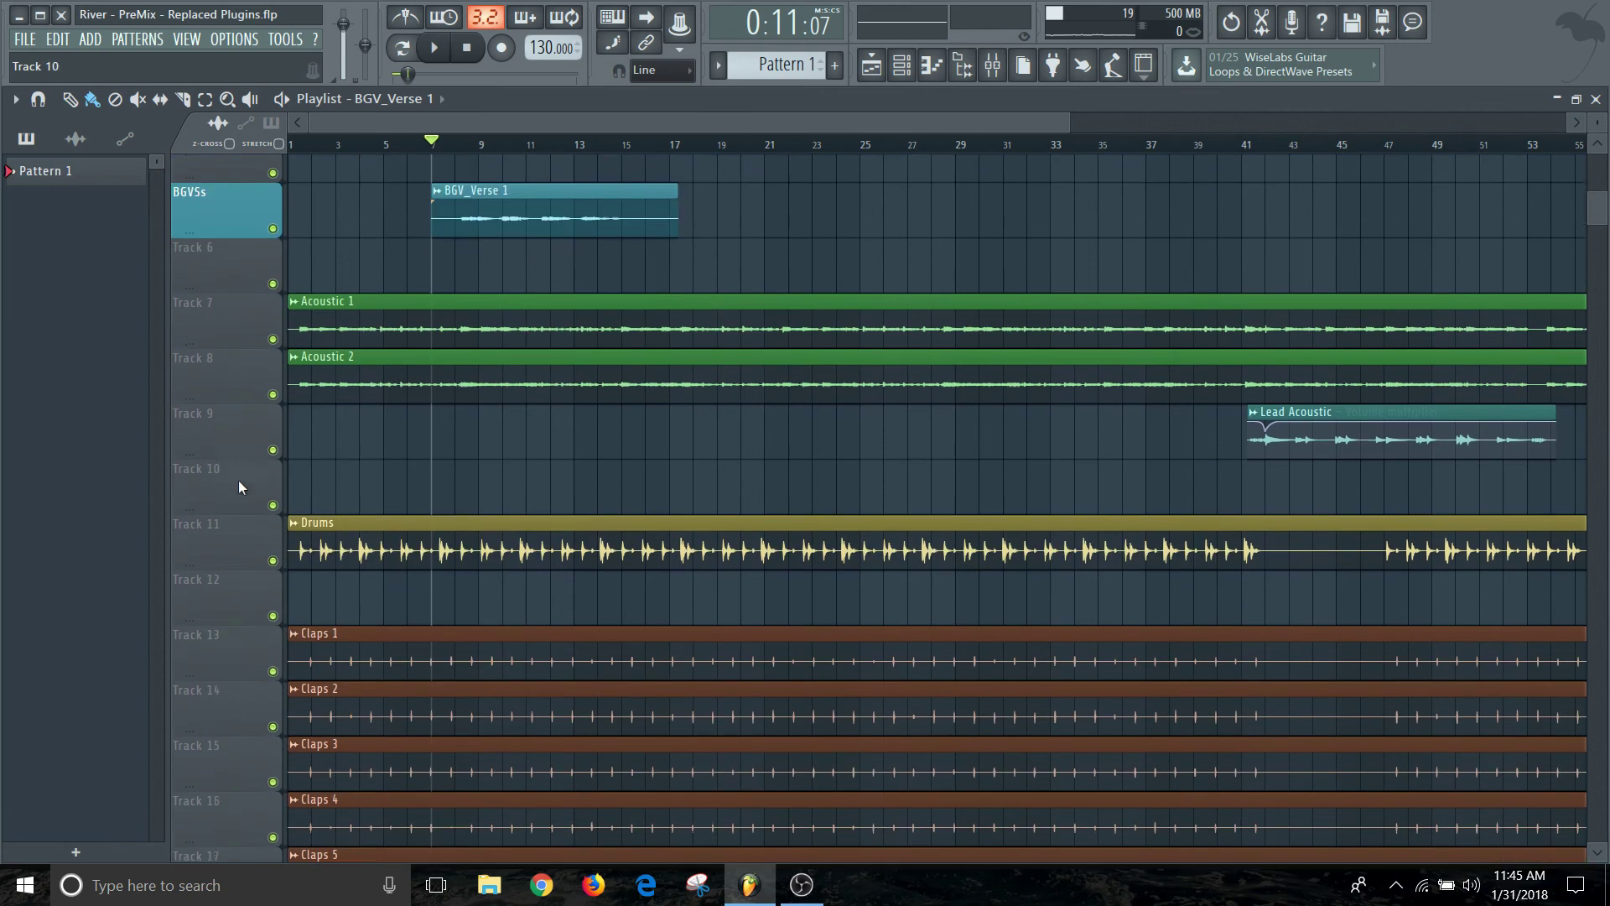
pyautogui.scroll(3, 238, 482)
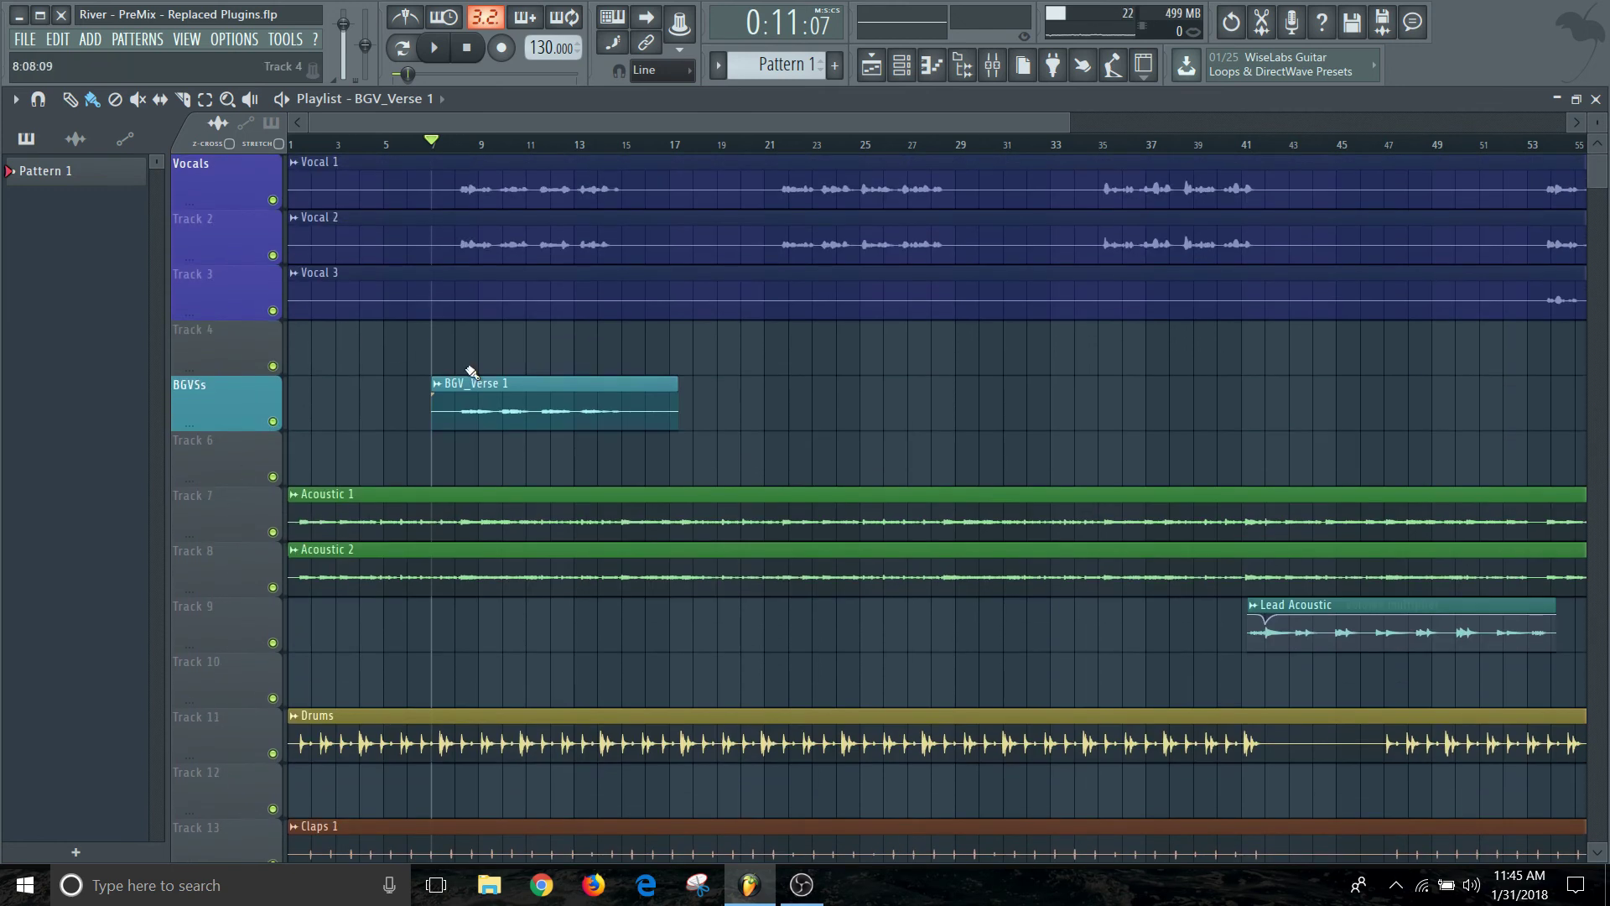
pyautogui.scroll(-1, 467, 377)
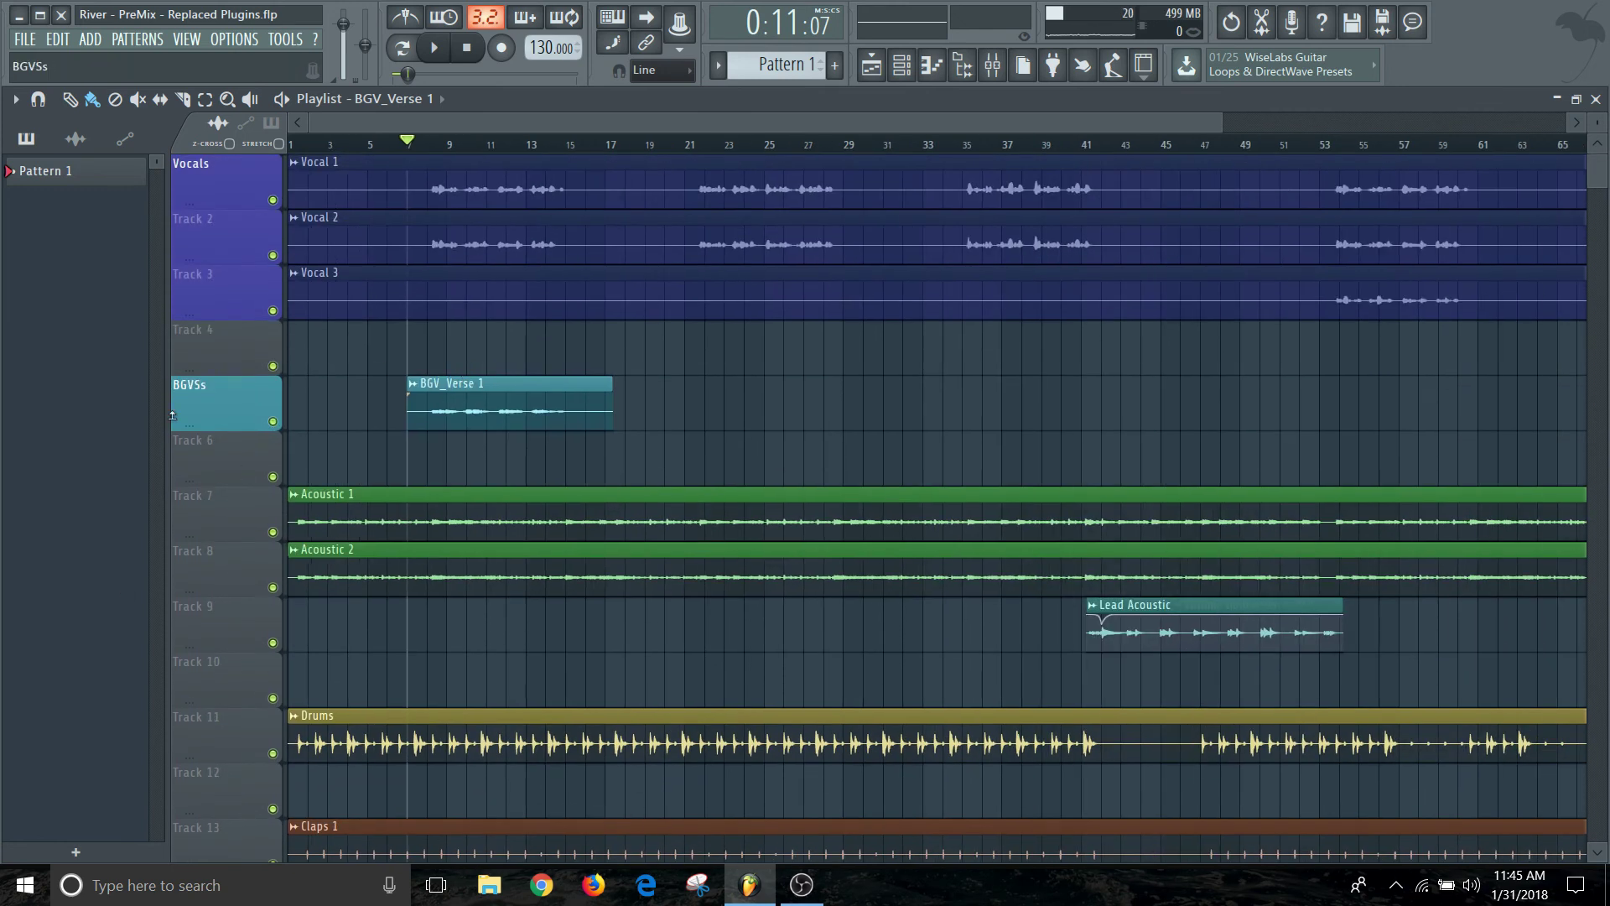
pyautogui.scroll(-10, 229, 495)
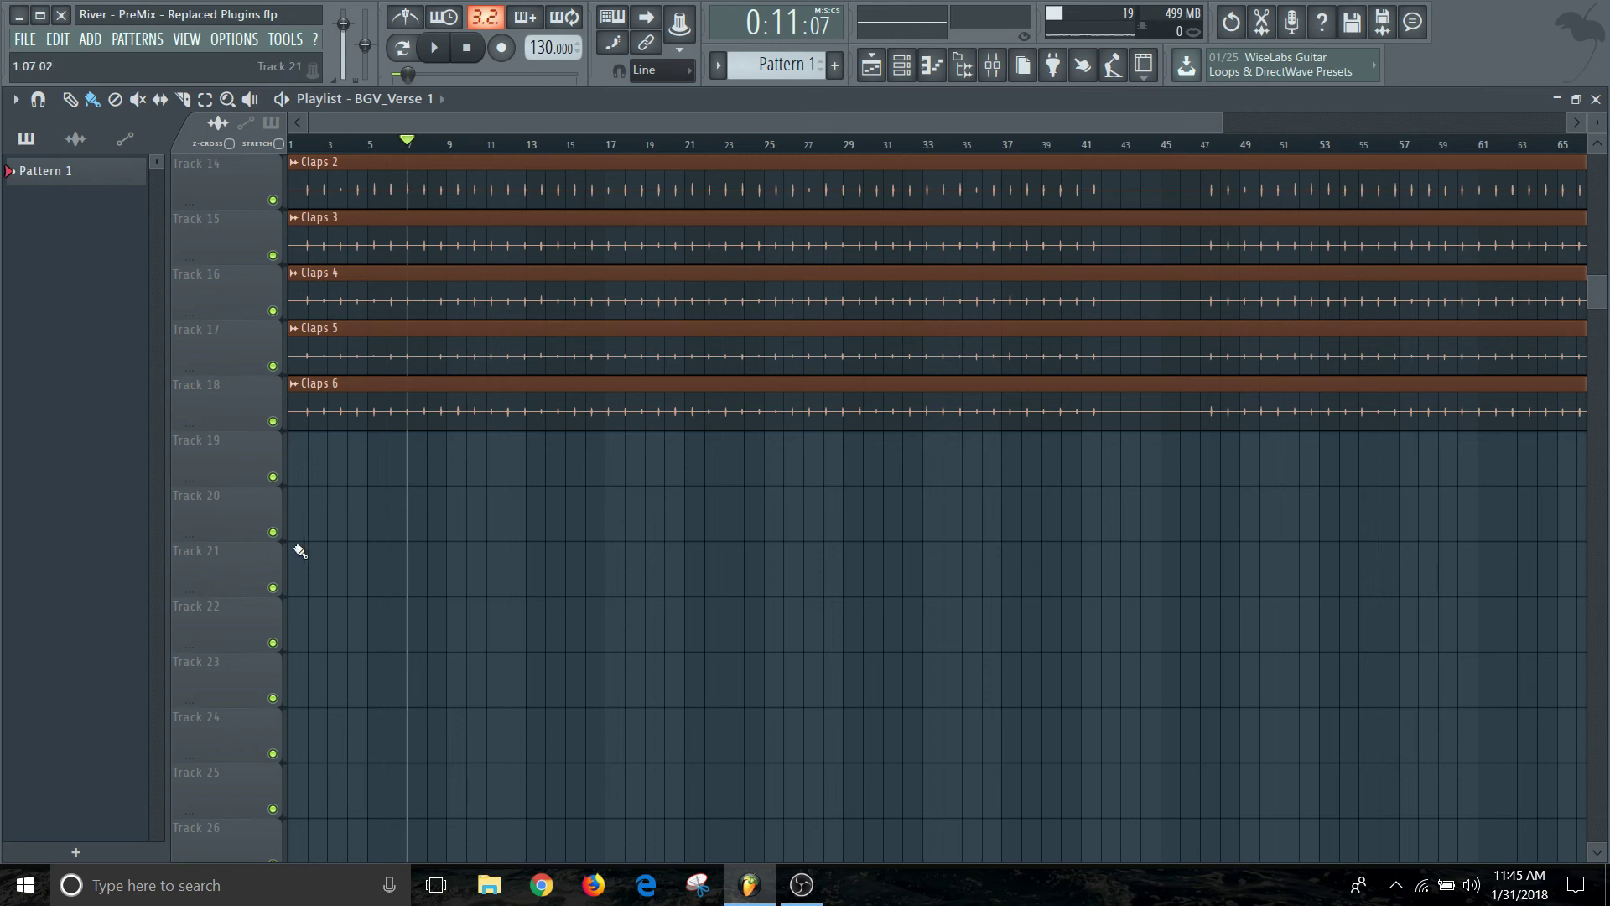
pyautogui.moveTo(269, 511); pyautogui.dragTo(245, 765)
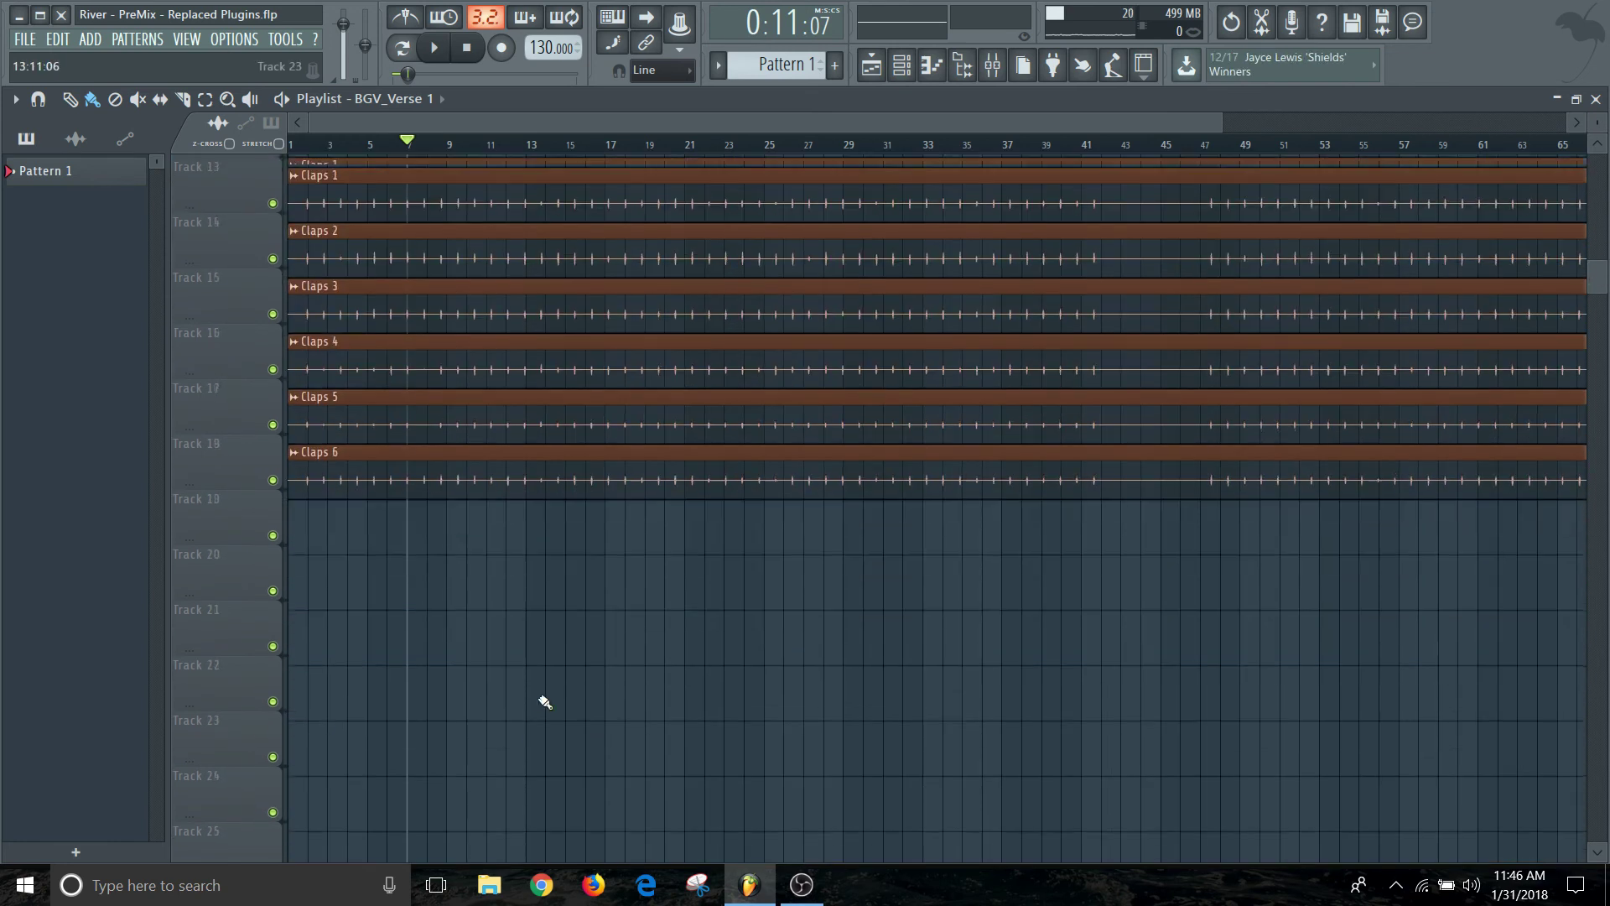
pyautogui.scroll(8, 545, 702)
pyautogui.scroll(-2, 547, 707)
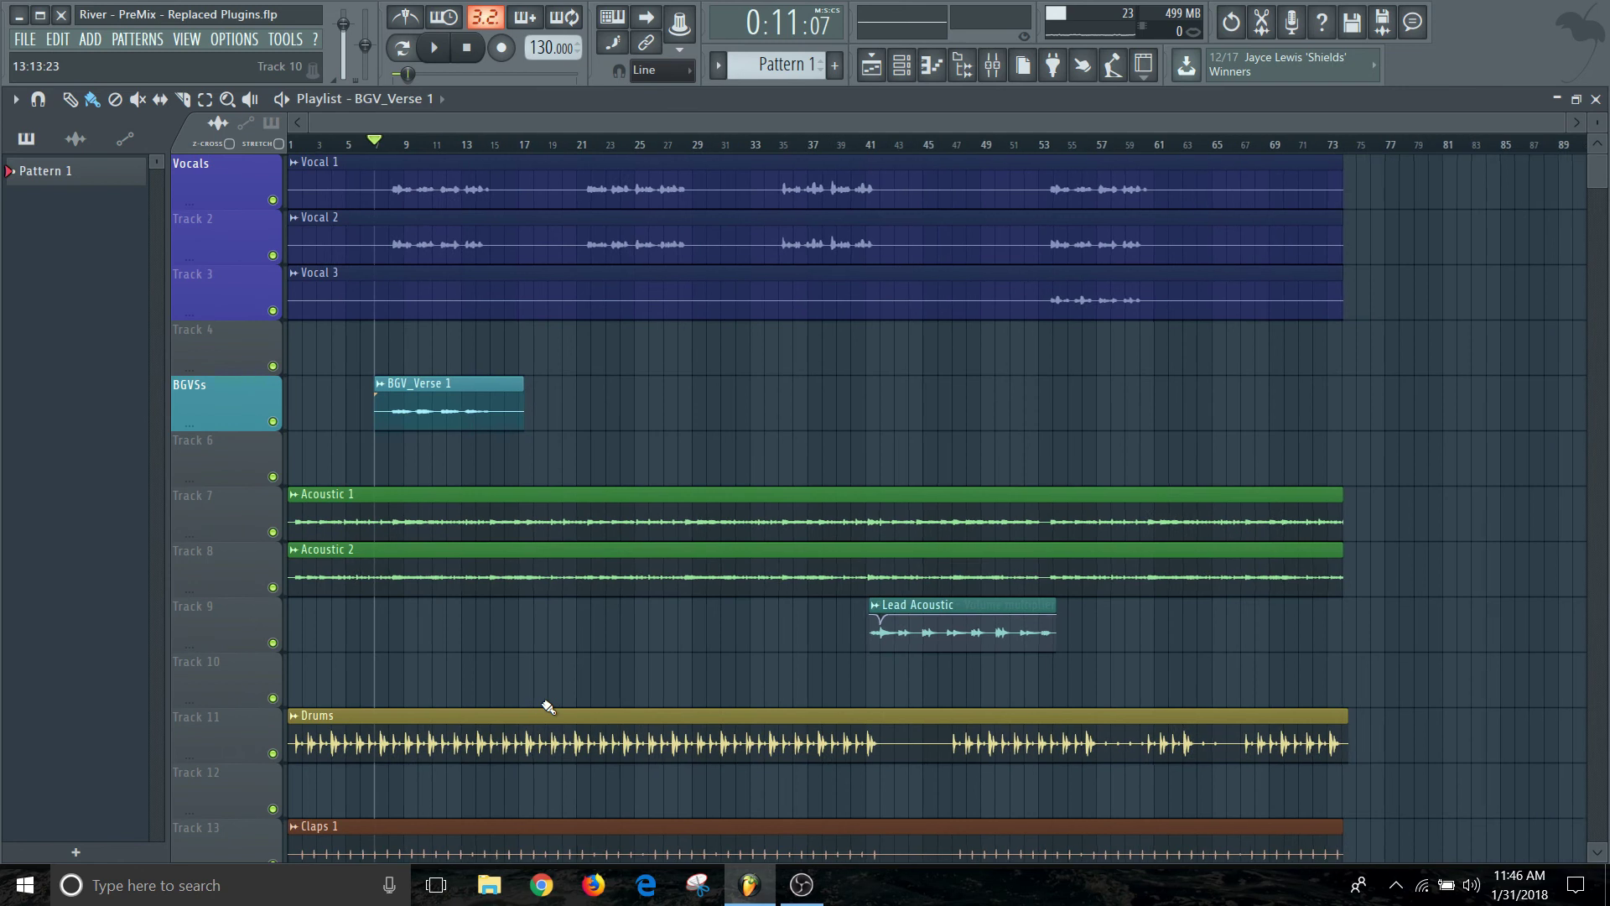
pyautogui.scroll(-2, 545, 705)
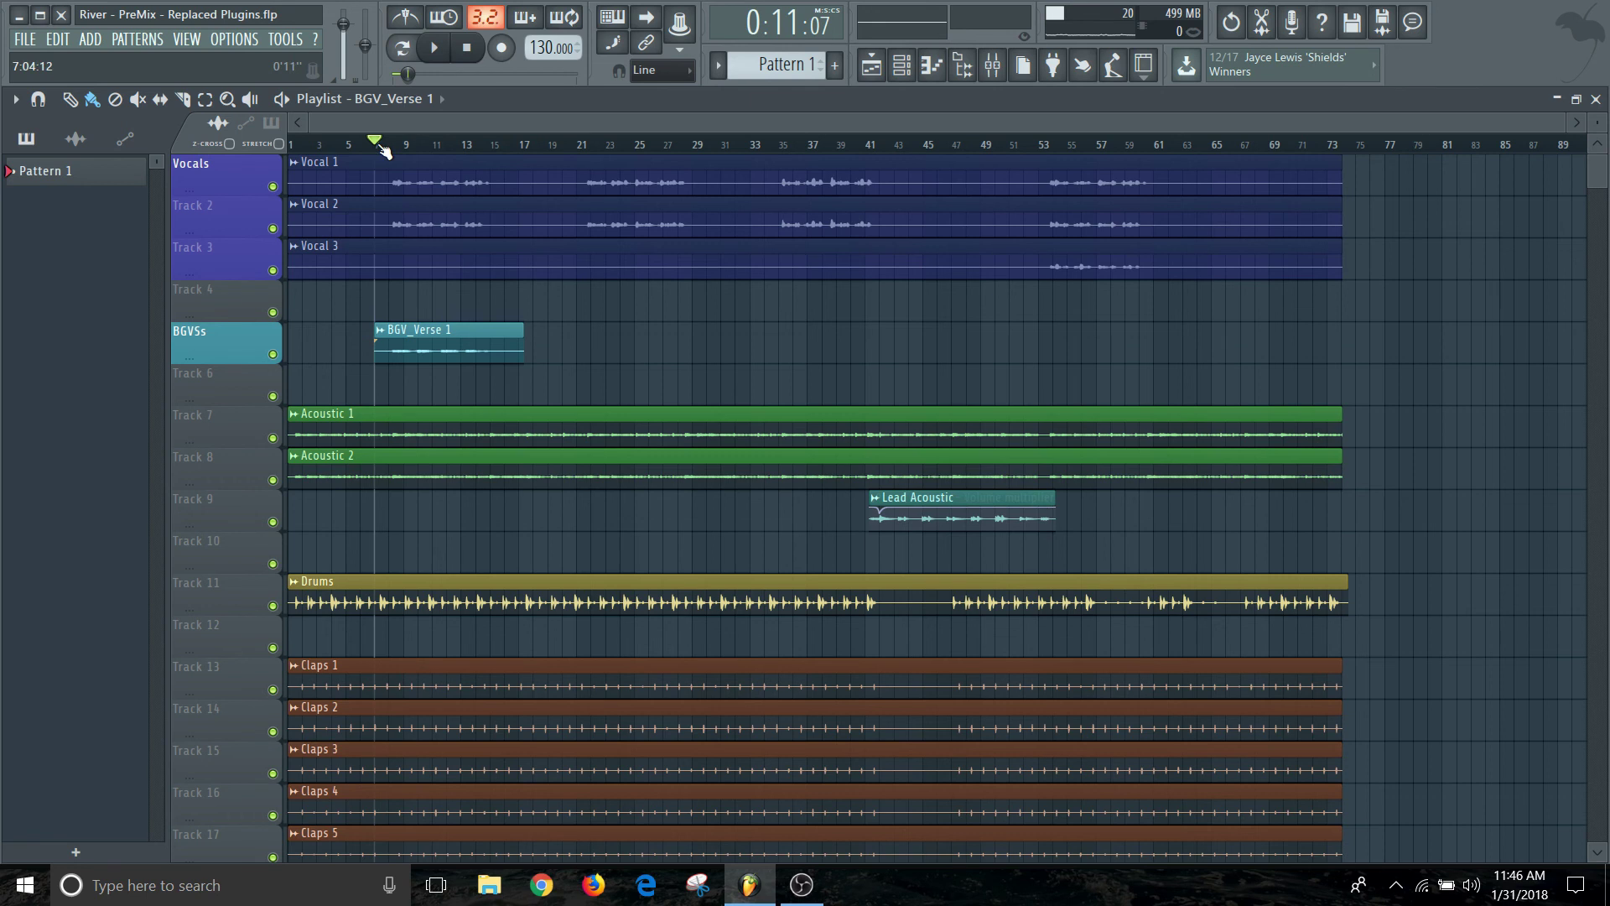
# - Play and stop a short stretch of the song, then show the mixer with BGV_Verse 1 on Insert 16
pyautogui.press('space')
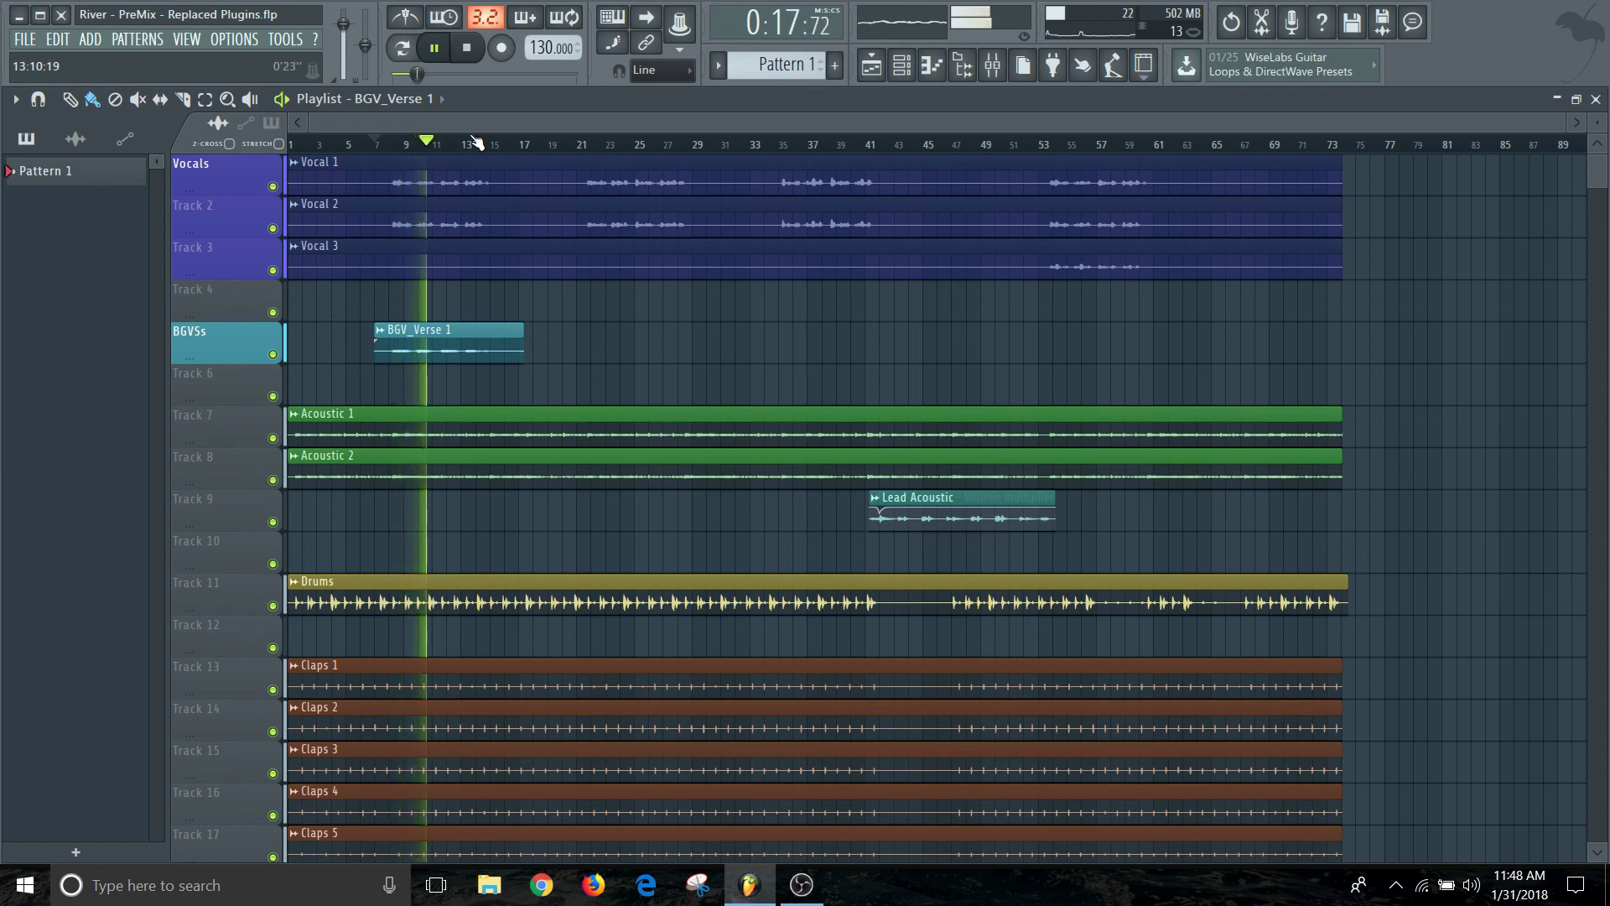
pyautogui.press('space')
pyautogui.press('F9')
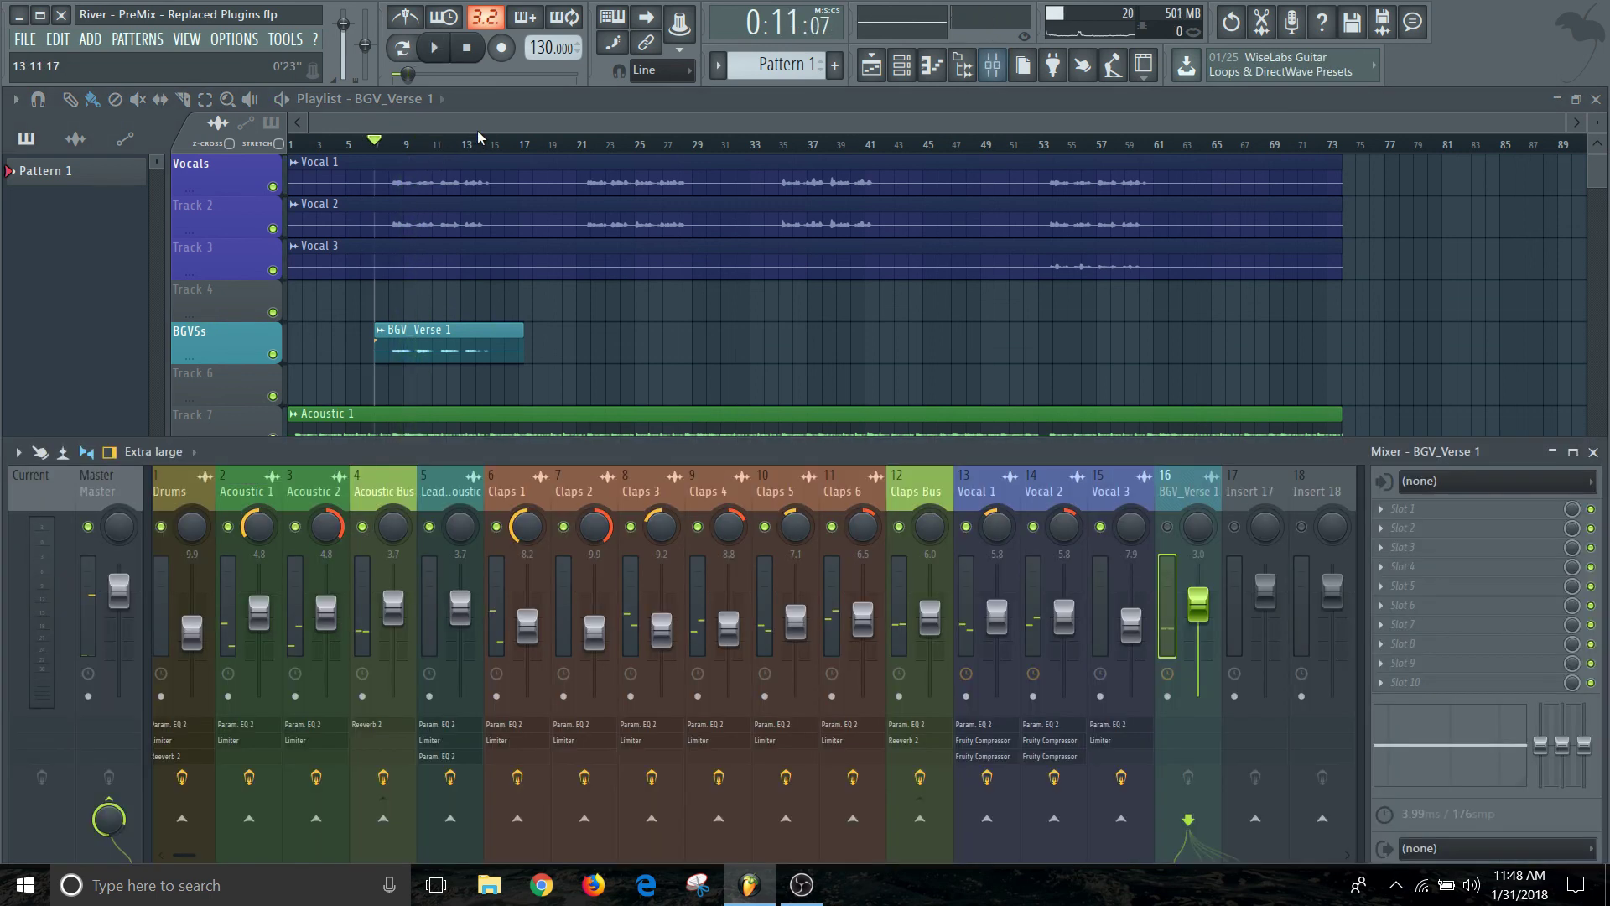
# - Unmute the BGV_Verse 1 channel on Insert 16 and start the song playing with the mixer visible
pyautogui.click(1168, 528)
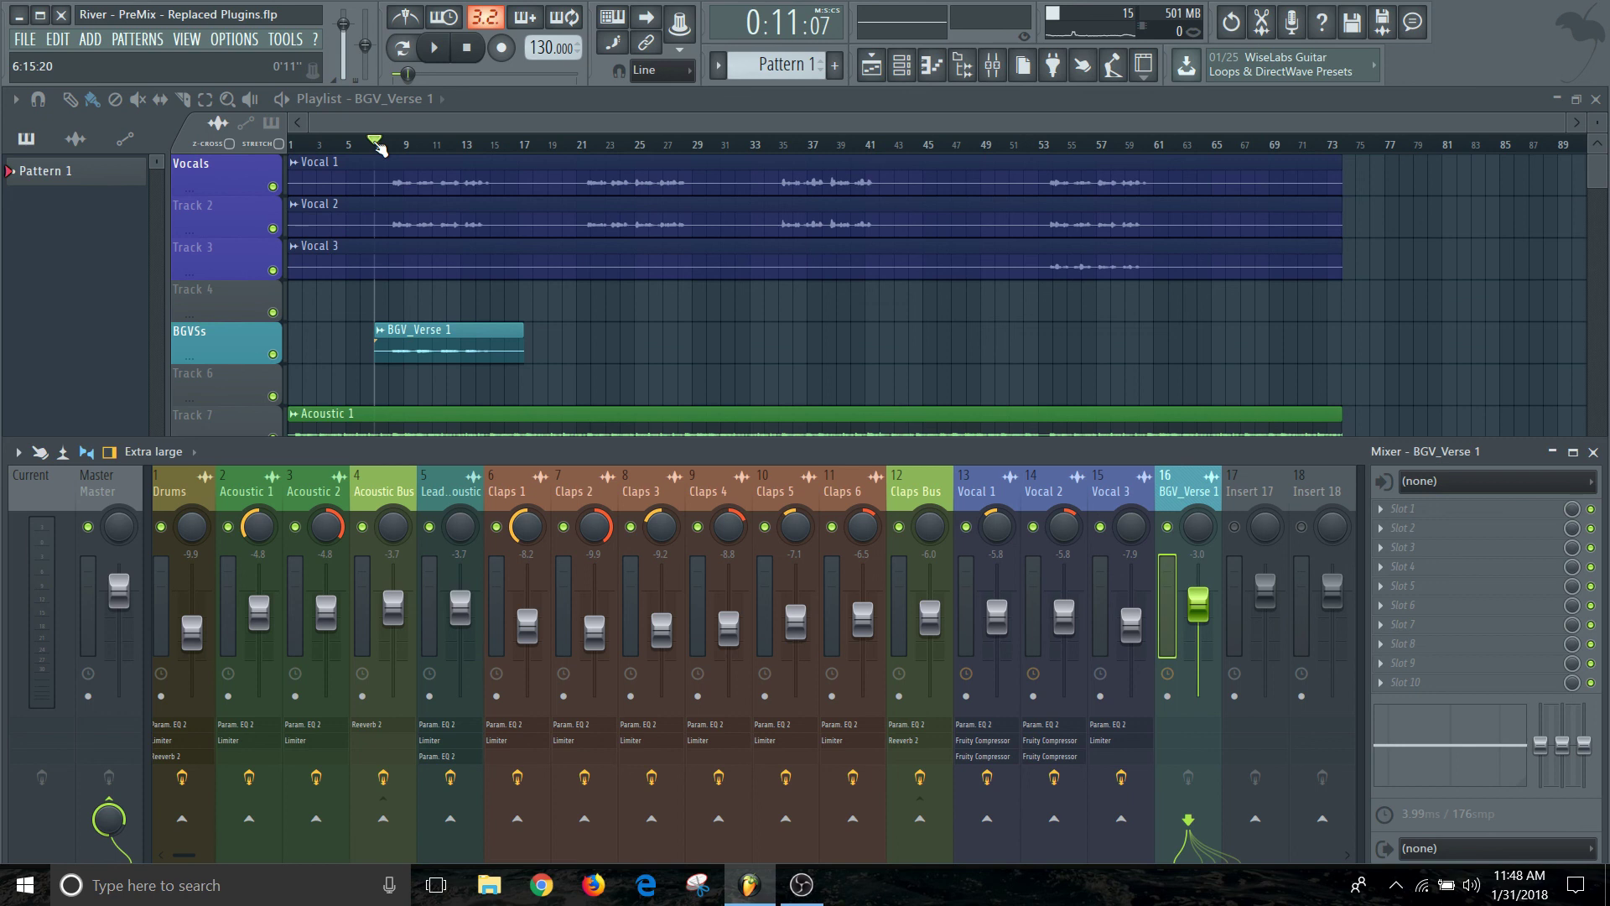
pyautogui.press('F9')
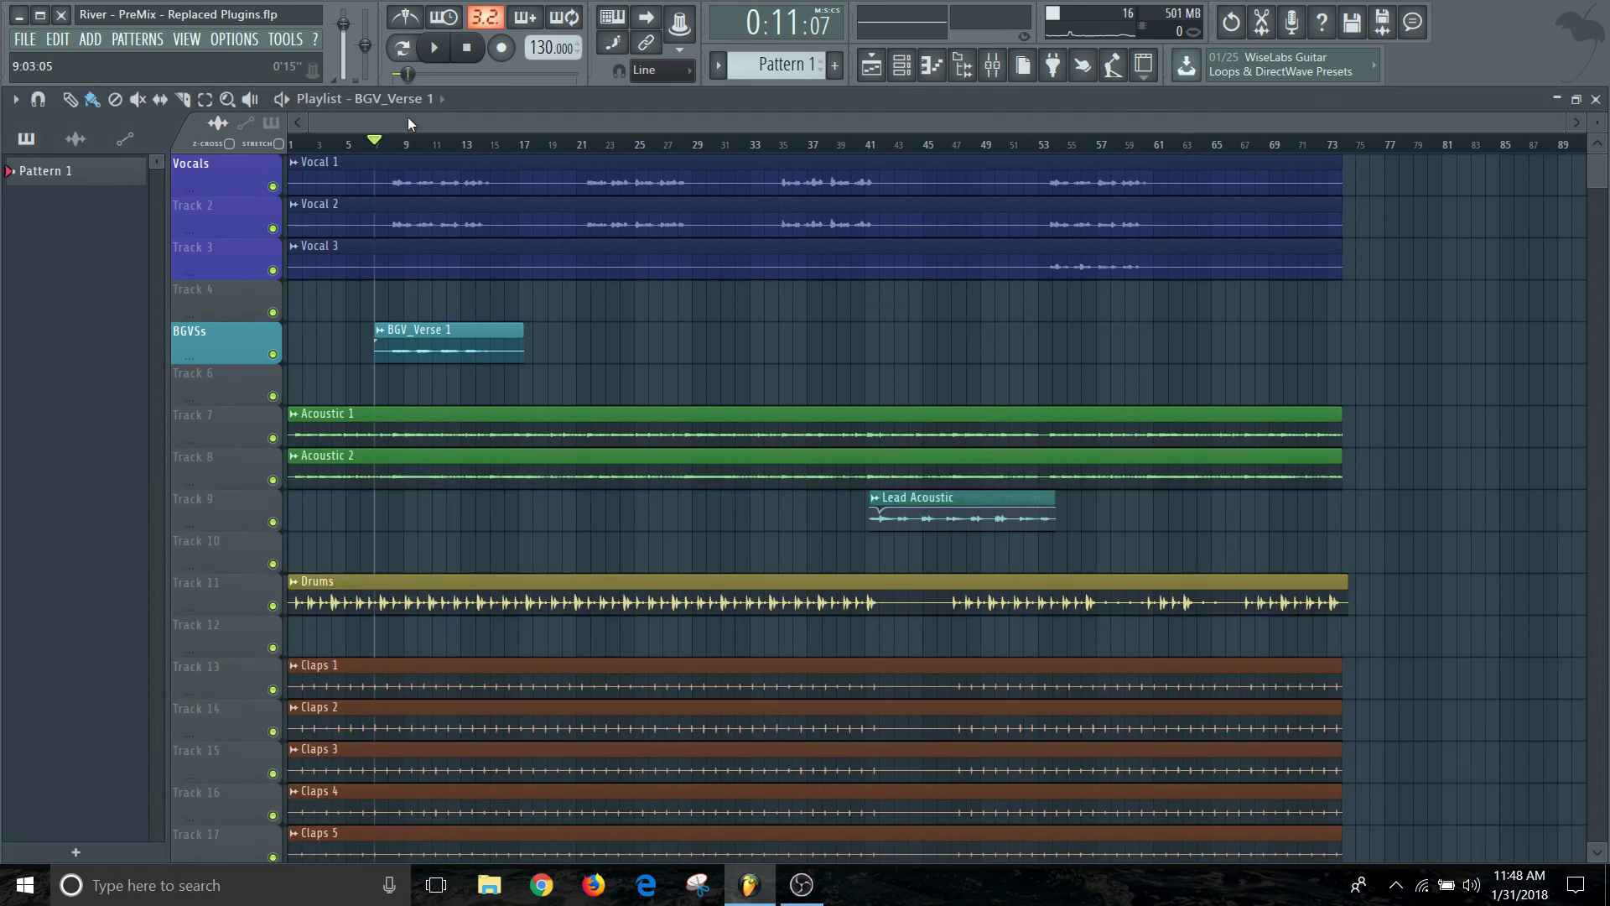
pyautogui.press('space')
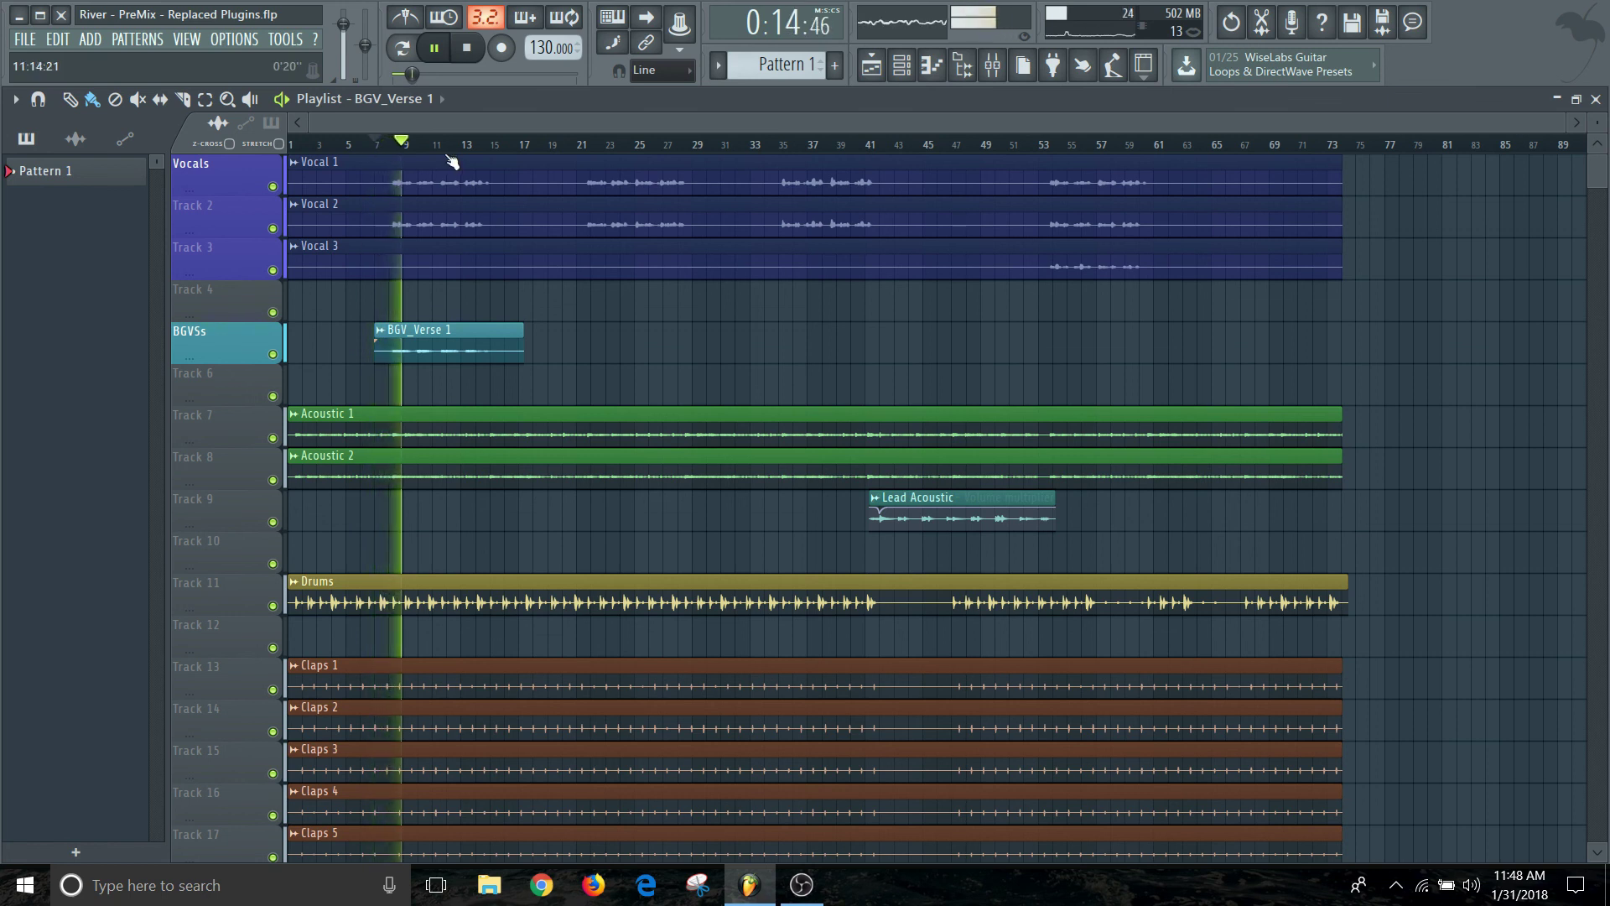
pyautogui.press('F9')
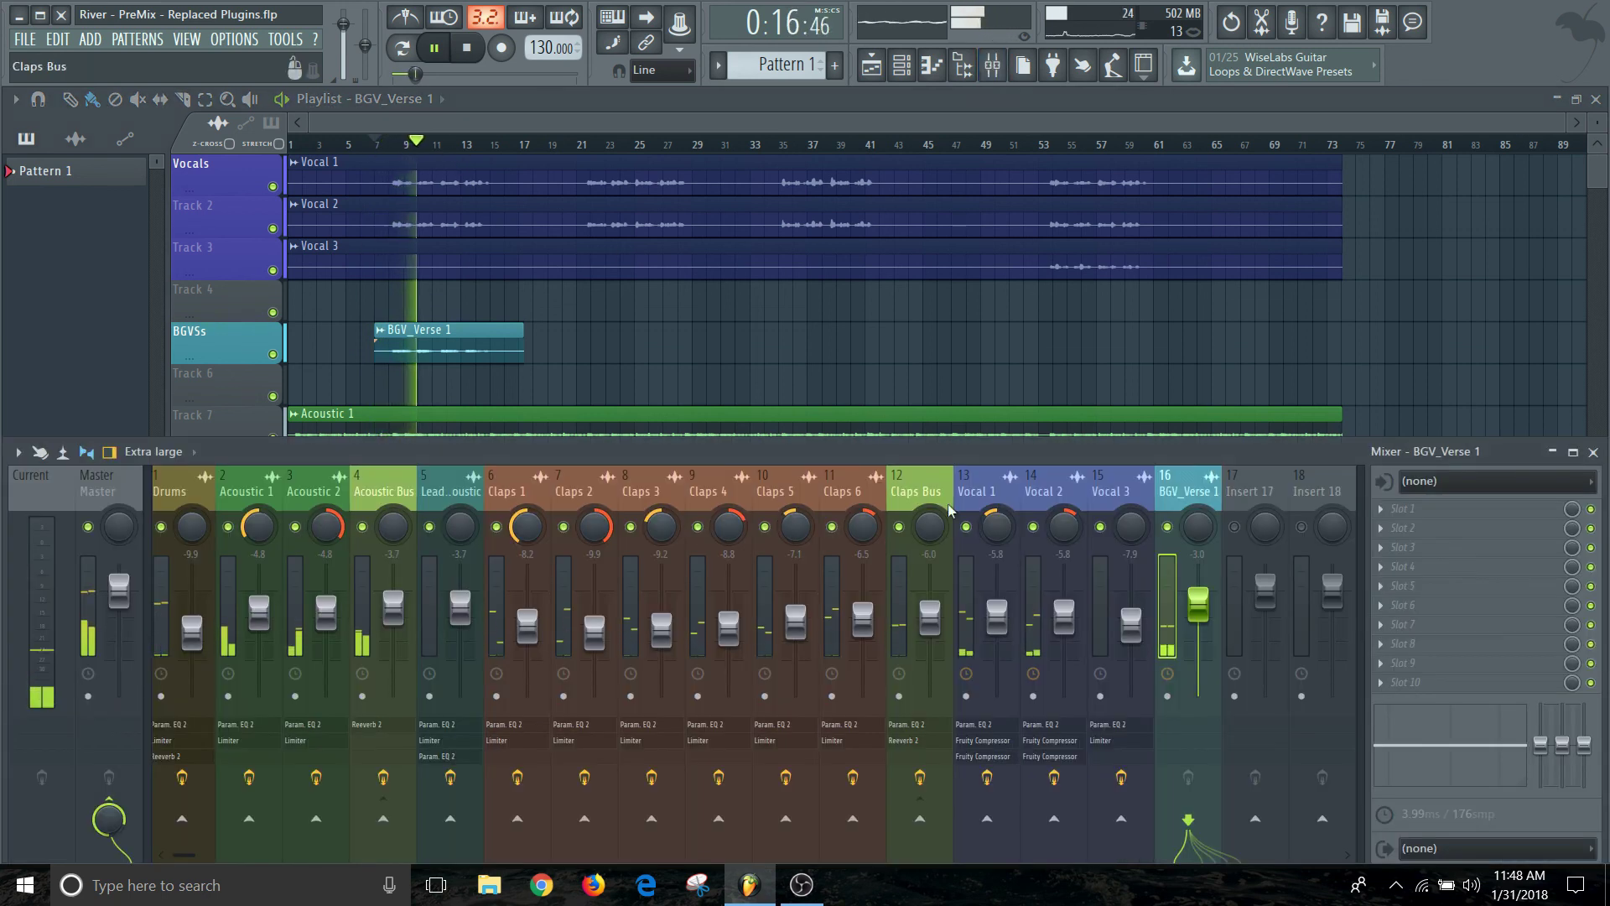
# - Balance BGV_Verse 1's fader to about -3.2 dB and pan it left while listening
pyautogui.moveTo(1198, 603); pyautogui.dragTo(1198, 636)
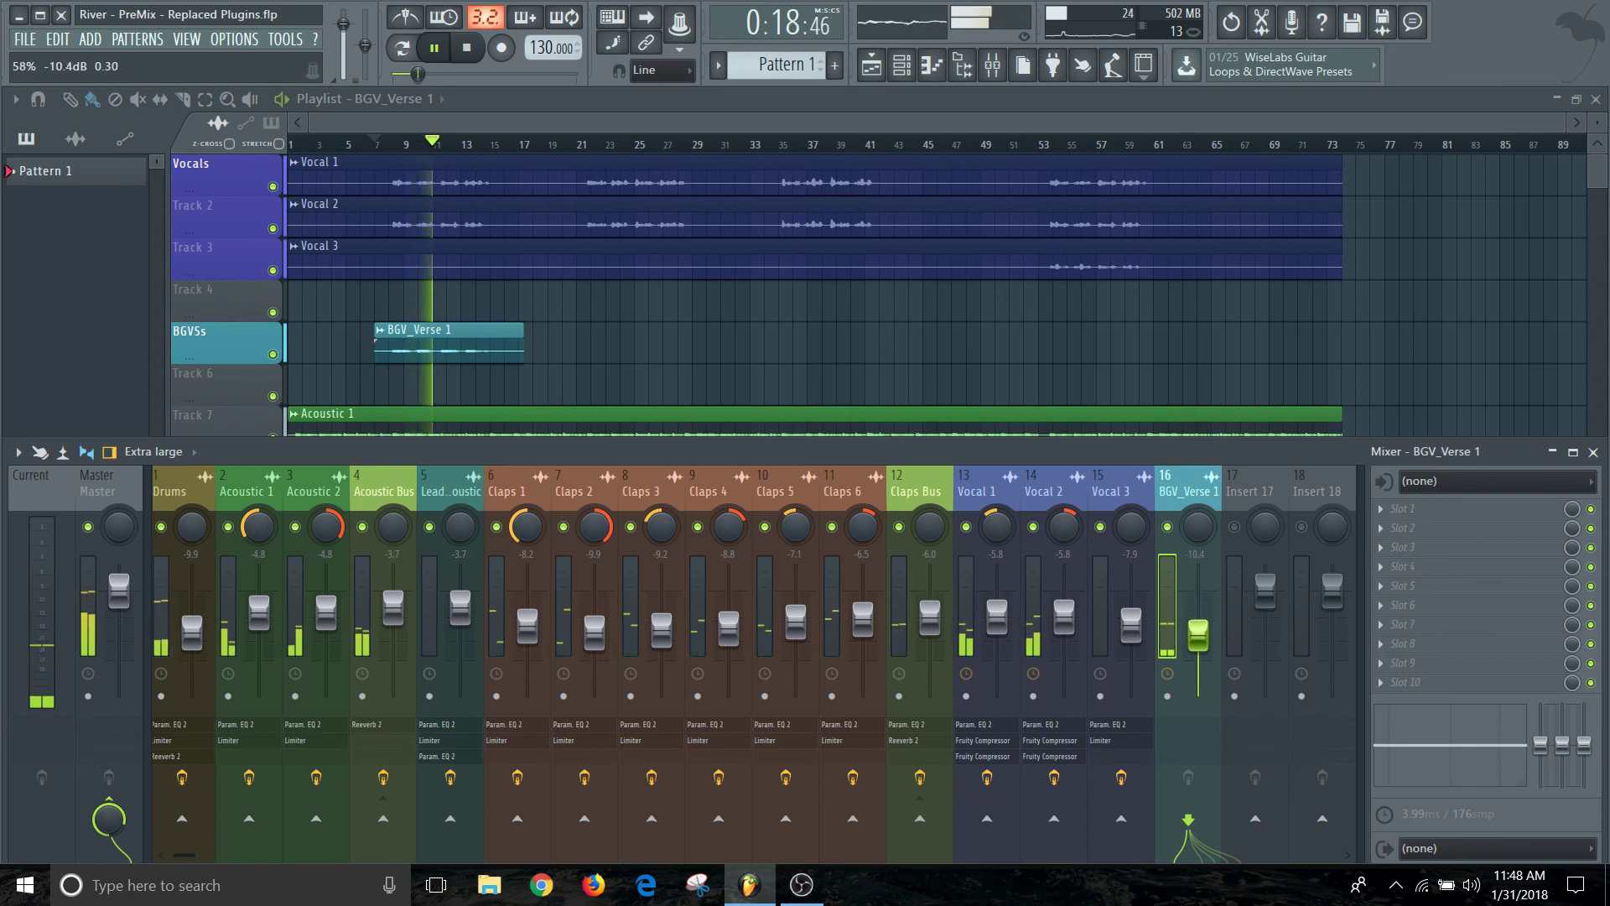
pyautogui.moveTo(1197, 527); pyautogui.dragTo(1198, 537)
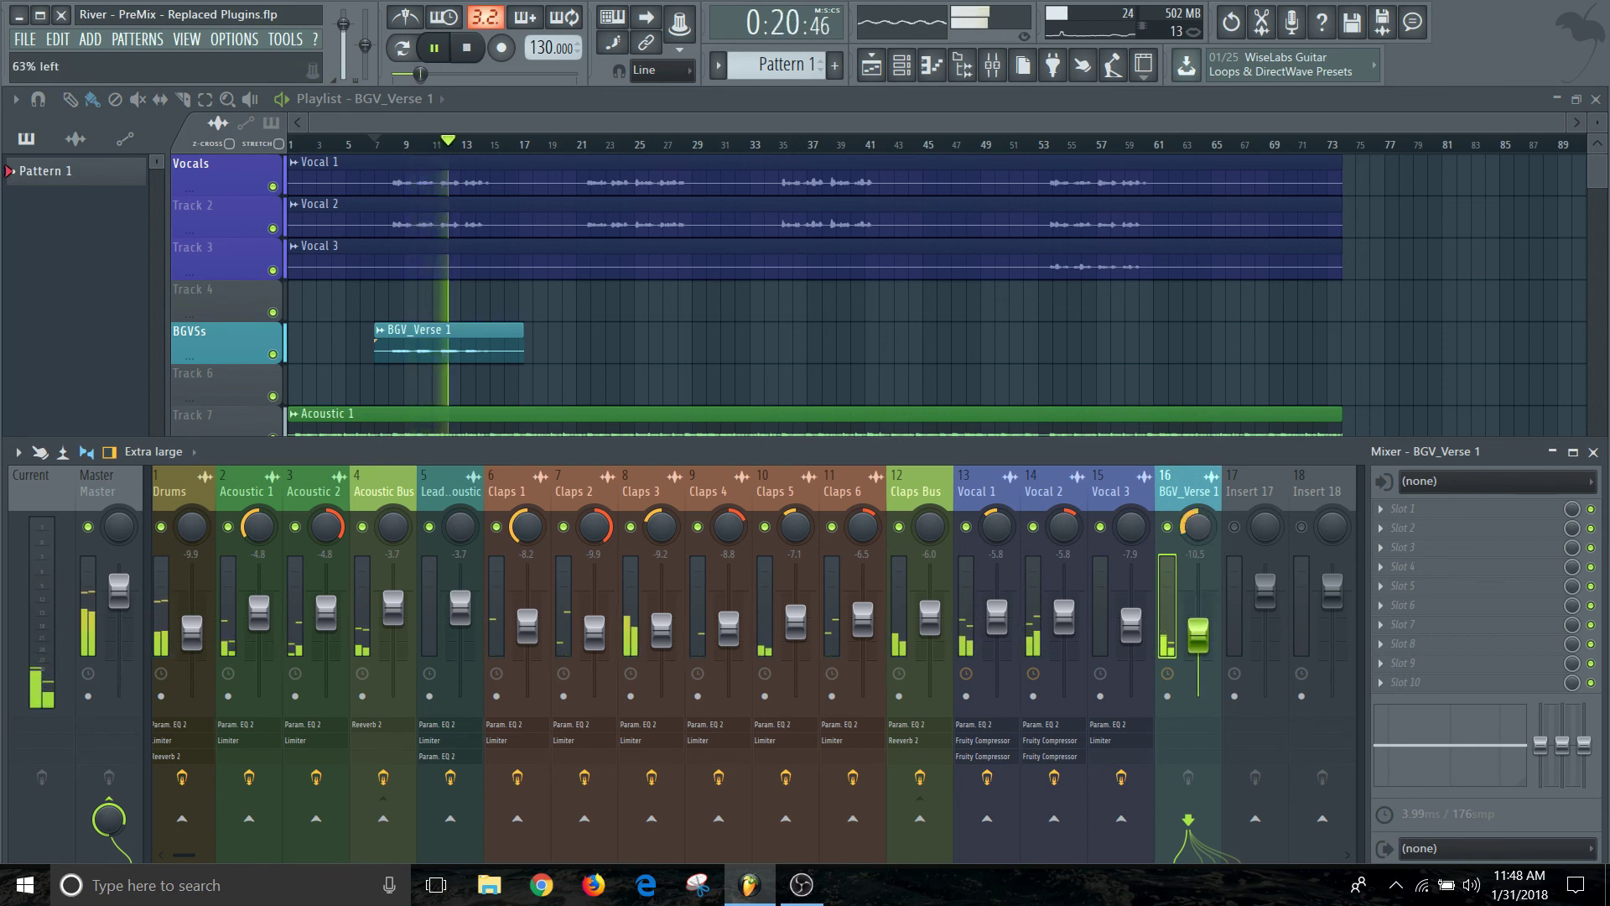
pyautogui.moveTo(1201, 648); pyautogui.dragTo(1206, 615)
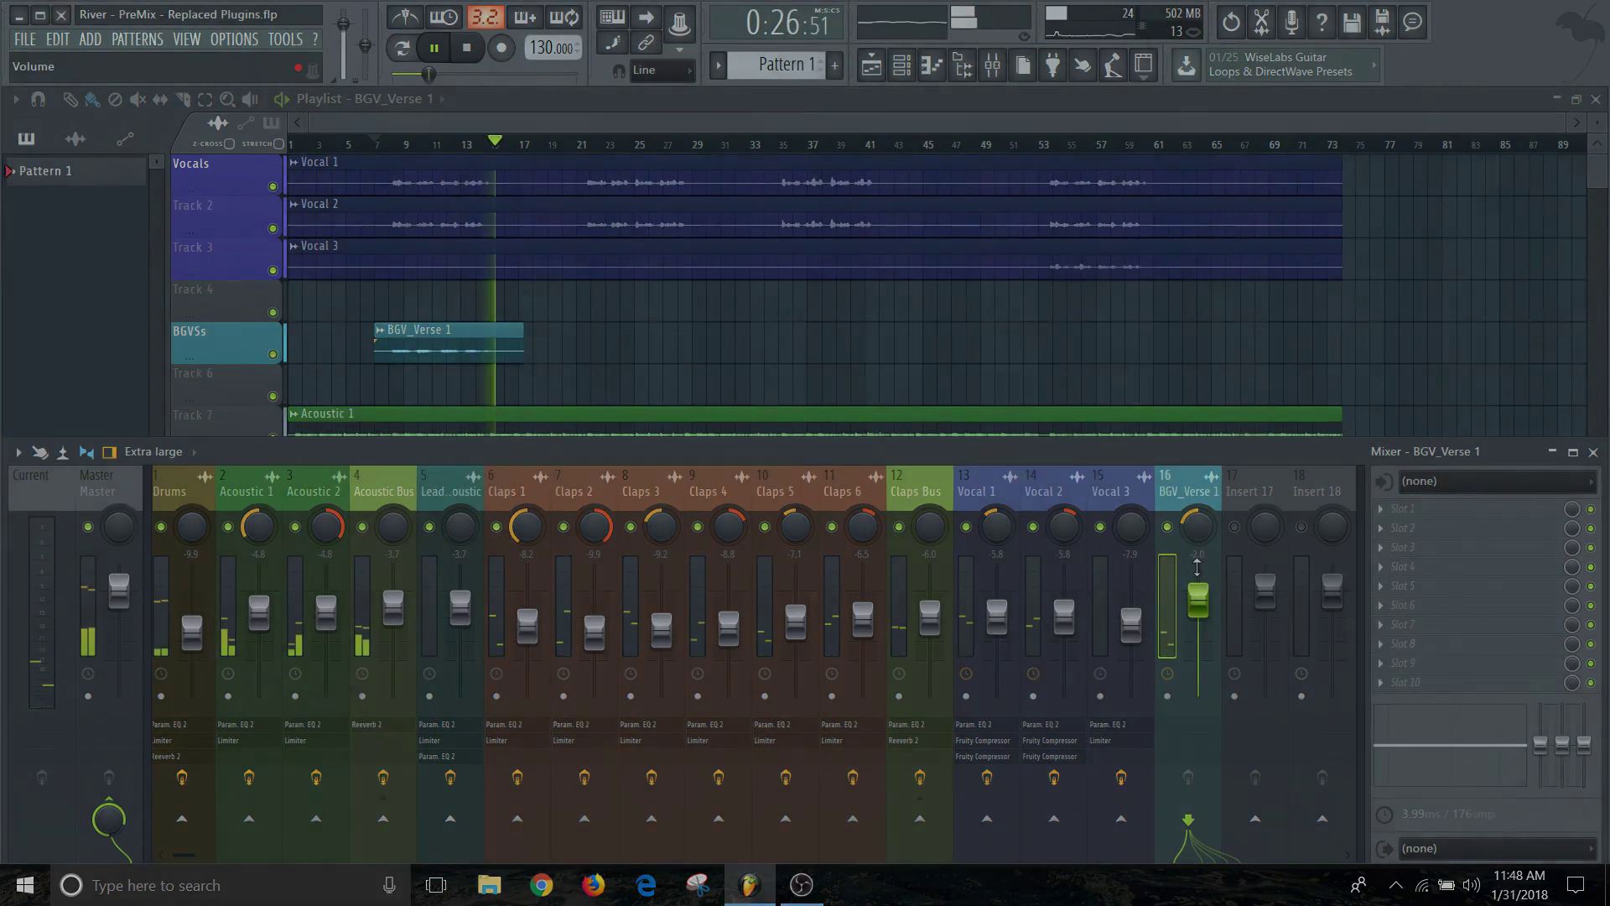